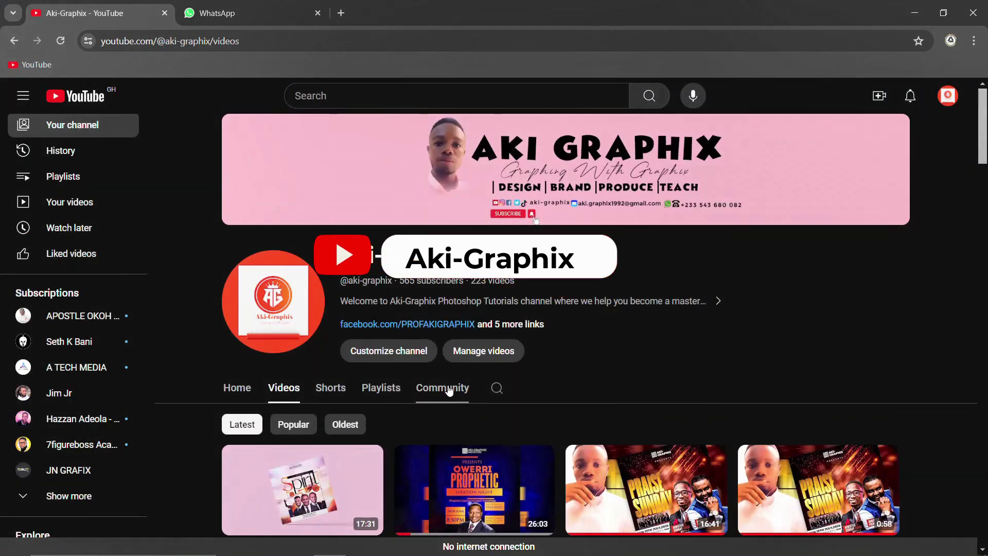
Scroll up and down through the YouTube channel's uploaded videos
{"action": "scroll", "coordinate": [445, 389], "scroll_direction": "down", "scroll_amount": 5}
{"action": "scroll", "coordinate": [449, 377], "scroll_direction": "up", "scroll_amount": 5}
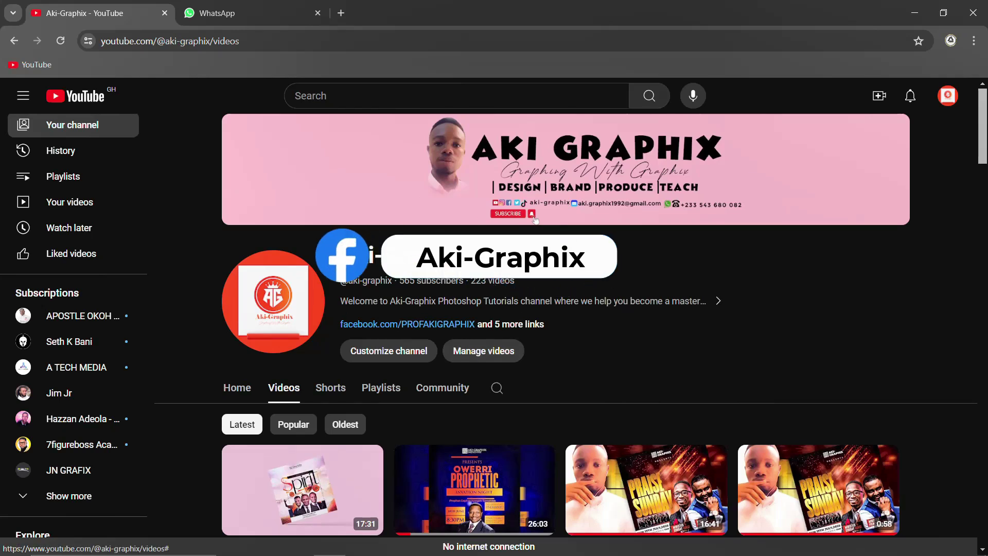
{"action": "scroll", "coordinate": [535, 220], "scroll_direction": "down", "scroll_amount": 5}
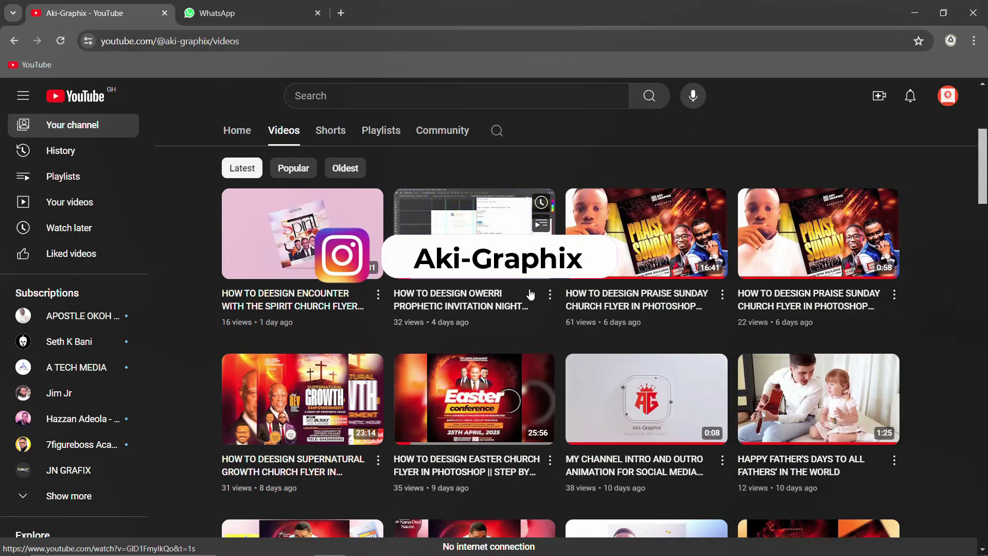
{"action": "scroll", "coordinate": [530, 294], "scroll_direction": "up", "scroll_amount": 4}
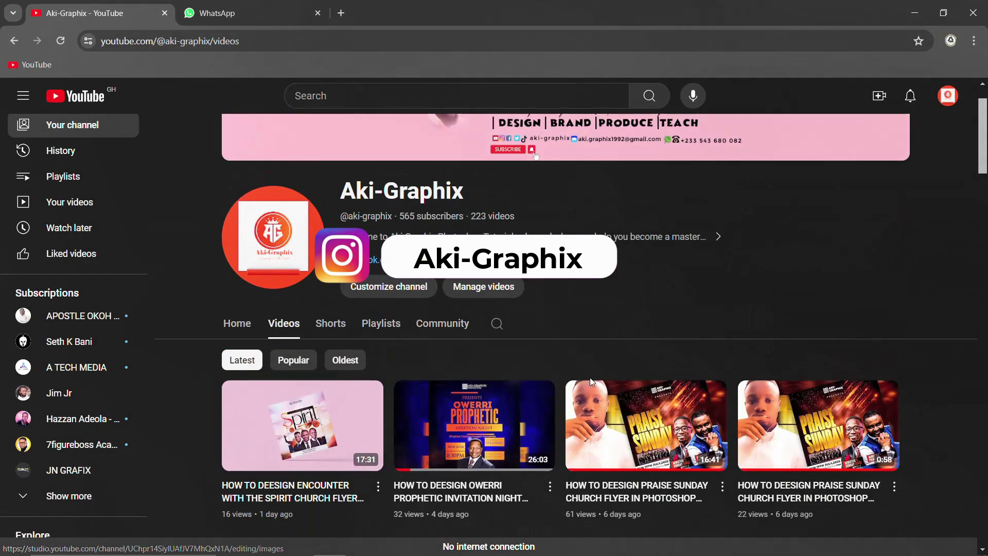
{"action": "scroll", "coordinate": [590, 378], "scroll_direction": "down", "scroll_amount": 5}
{"action": "scroll", "coordinate": [591, 379], "scroll_direction": "down", "scroll_amount": 3}
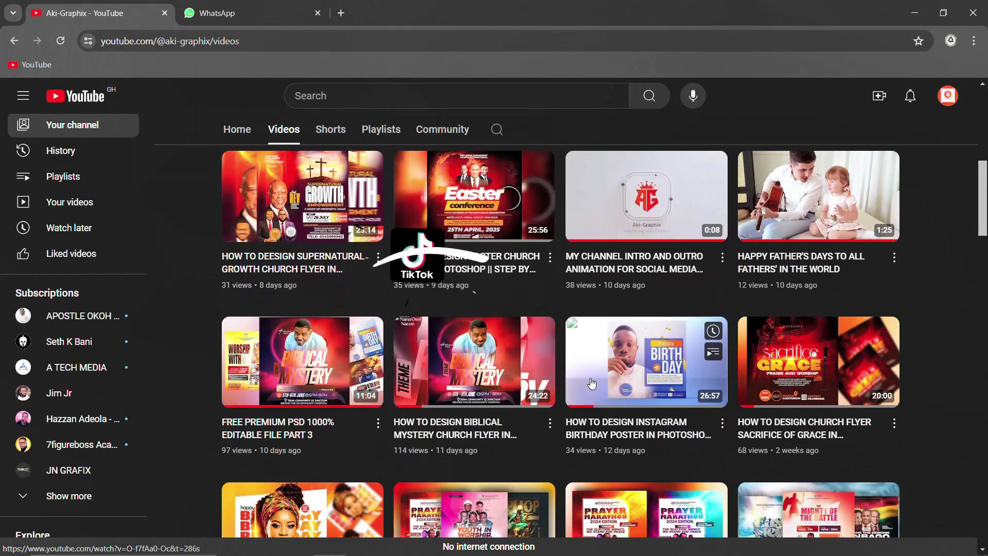
{"action": "scroll", "coordinate": [592, 383], "scroll_direction": "down", "scroll_amount": 4}
{"action": "scroll", "coordinate": [591, 383], "scroll_direction": "down", "scroll_amount": 3}
{"action": "scroll", "coordinate": [592, 383], "scroll_direction": "down", "scroll_amount": 1}
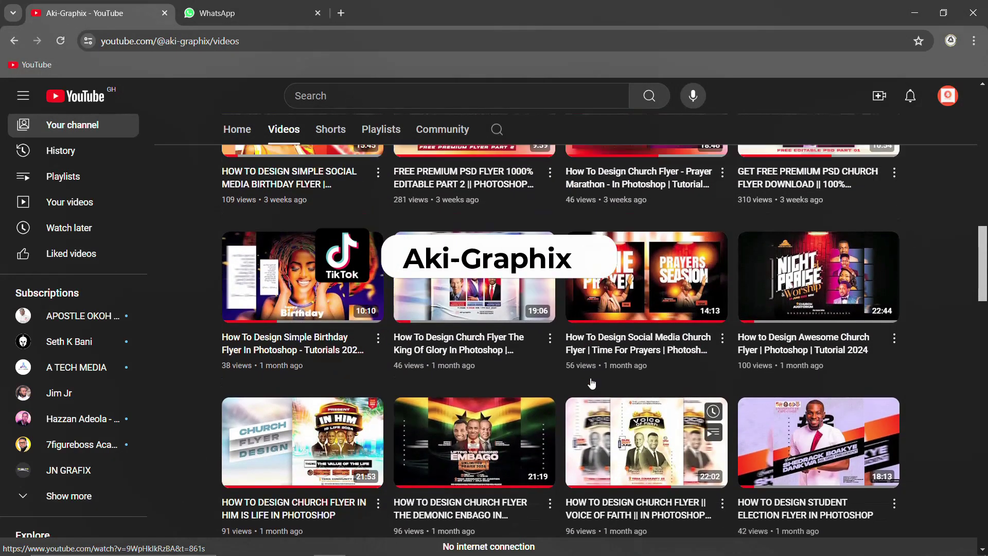
{"action": "scroll", "coordinate": [591, 384], "scroll_direction": "up", "scroll_amount": 2}
{"action": "scroll", "coordinate": [592, 383], "scroll_direction": "up", "scroll_amount": 4}
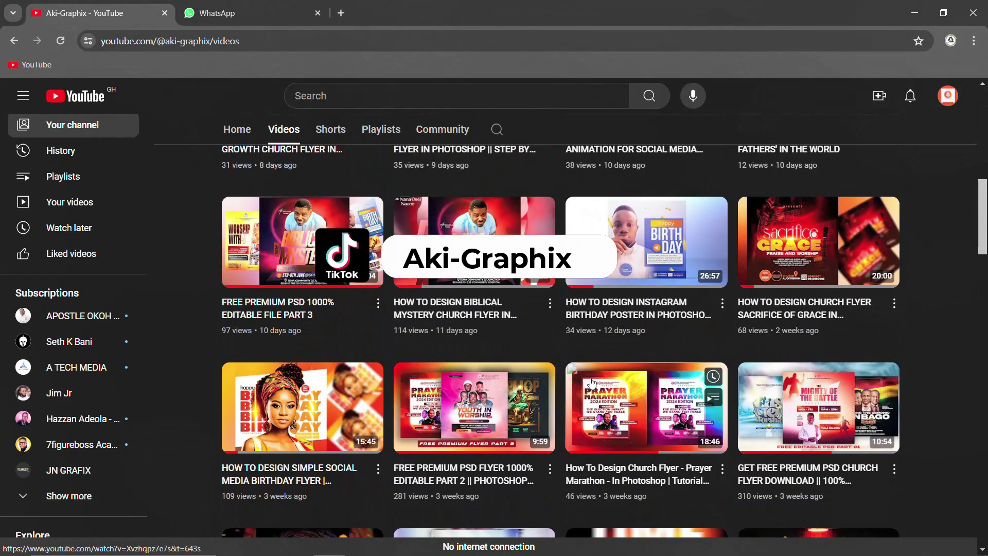
{"action": "scroll", "coordinate": [591, 382], "scroll_direction": "up", "scroll_amount": 3}
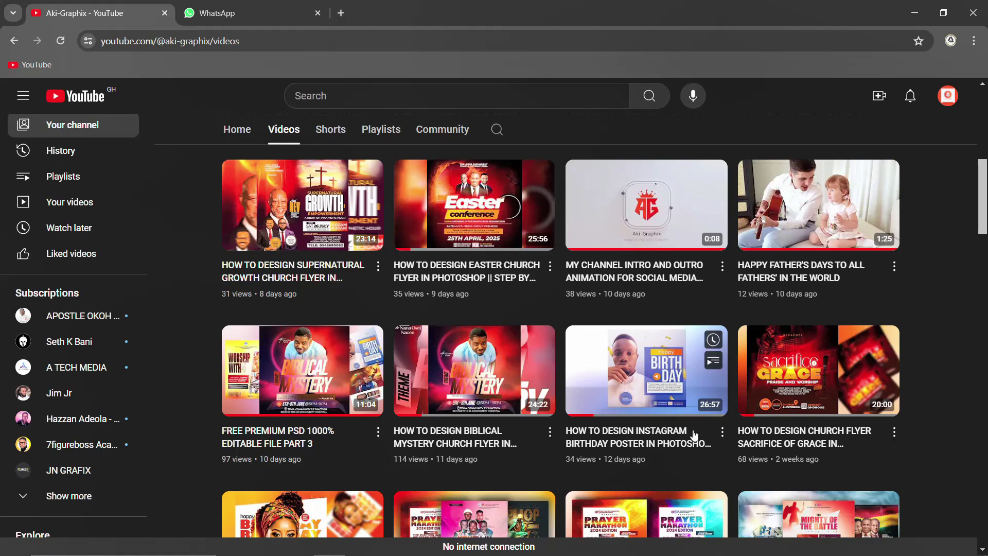
{"action": "scroll", "coordinate": [632, 406], "scroll_direction": "down", "scroll_amount": 1}
{"action": "scroll", "coordinate": [633, 406], "scroll_direction": "down", "scroll_amount": 2}
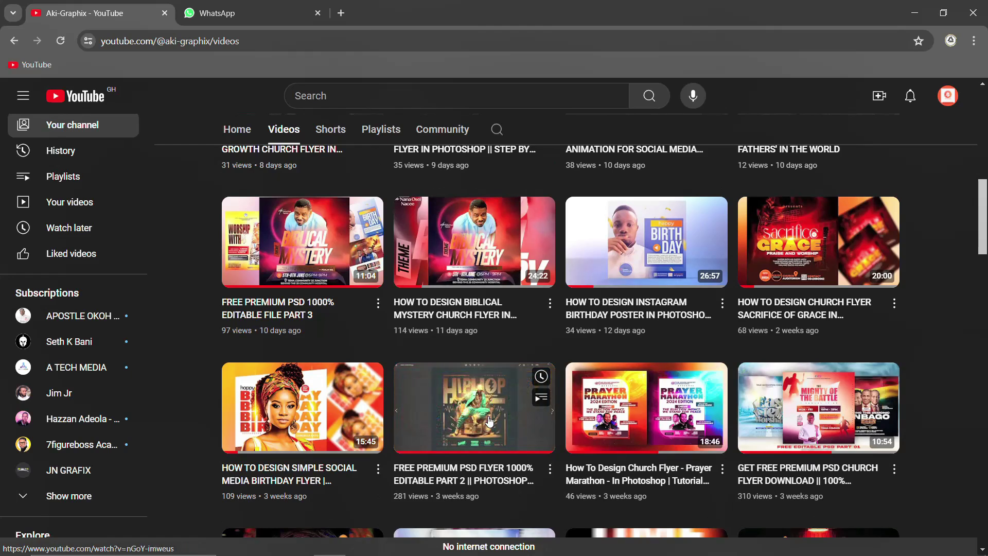
{"action": "scroll", "coordinate": [489, 421], "scroll_direction": "up", "scroll_amount": 1}
{"action": "scroll", "coordinate": [489, 421], "scroll_direction": "up", "scroll_amount": 1}
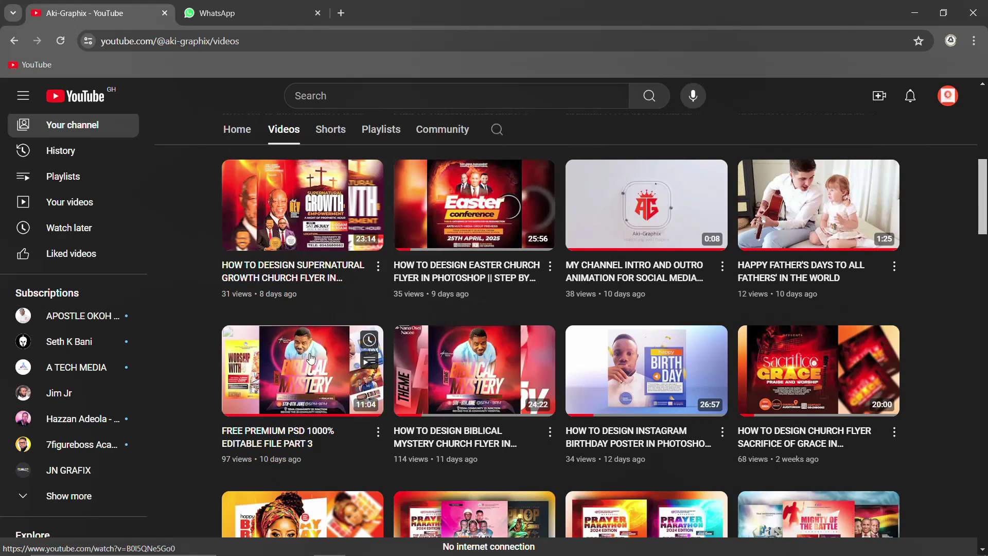
{"action": "scroll", "coordinate": [311, 359], "scroll_direction": "up", "scroll_amount": 2}
{"action": "scroll", "coordinate": [311, 359], "scroll_direction": "up", "scroll_amount": 1}
{"action": "scroll", "coordinate": [311, 355], "scroll_direction": "up", "scroll_amount": 3}
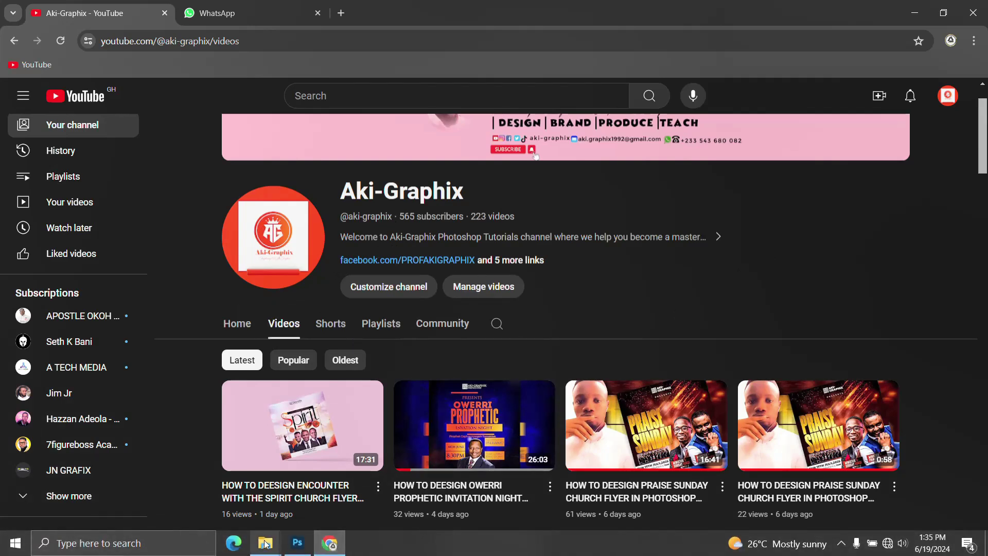
Bring up the FREE PREMIUM PSD EDITABLE PART 4 folder window maximized
{"action": "left_click", "coordinate": [265, 543]}
{"action": "left_click", "coordinate": [228, 494]}
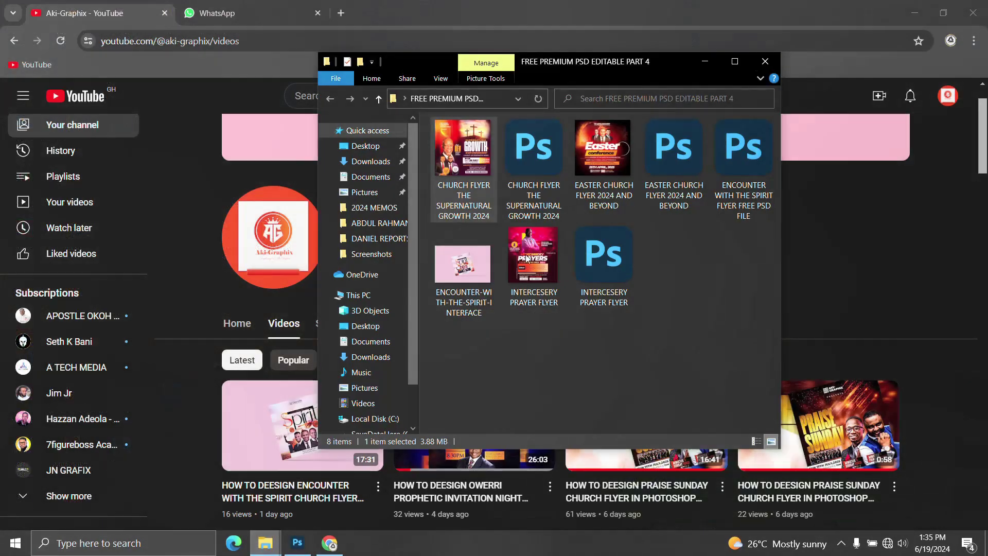
{"action": "left_click", "coordinate": [735, 63]}
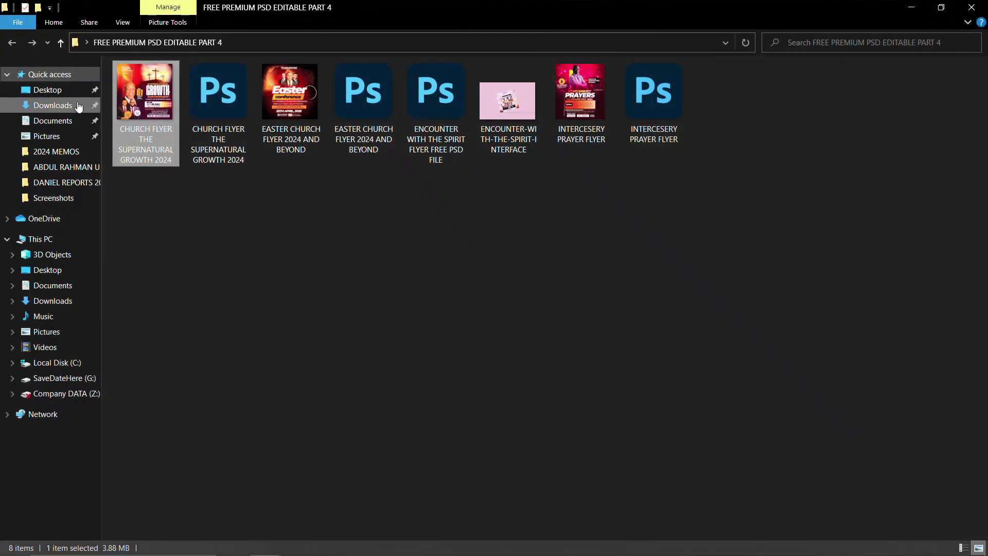
Open the Supernatural Growth flyer image in Photos and zoom in and out
{"action": "double_click", "coordinate": [130, 109]}
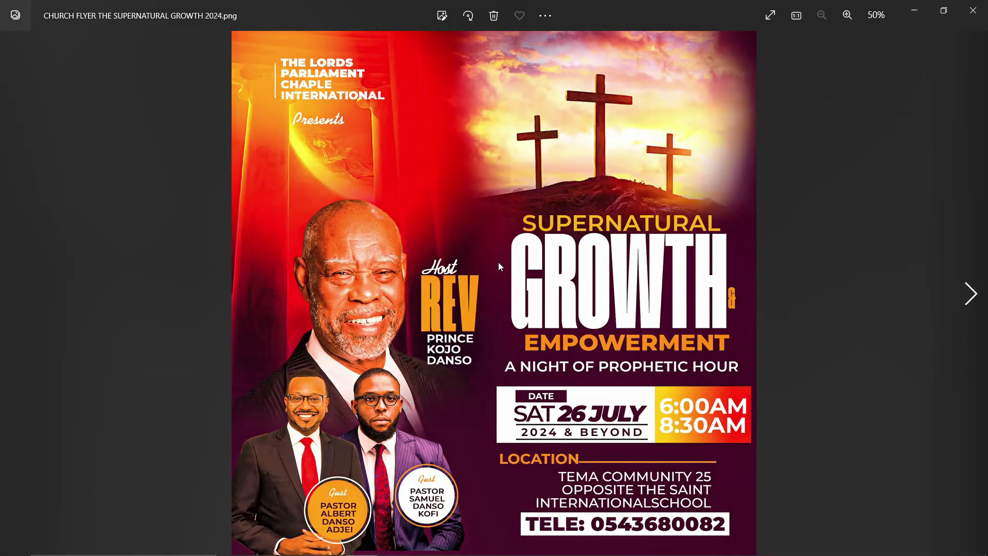
{"action": "scroll", "coordinate": [498, 261], "scroll_direction": "up", "scroll_amount": 5}
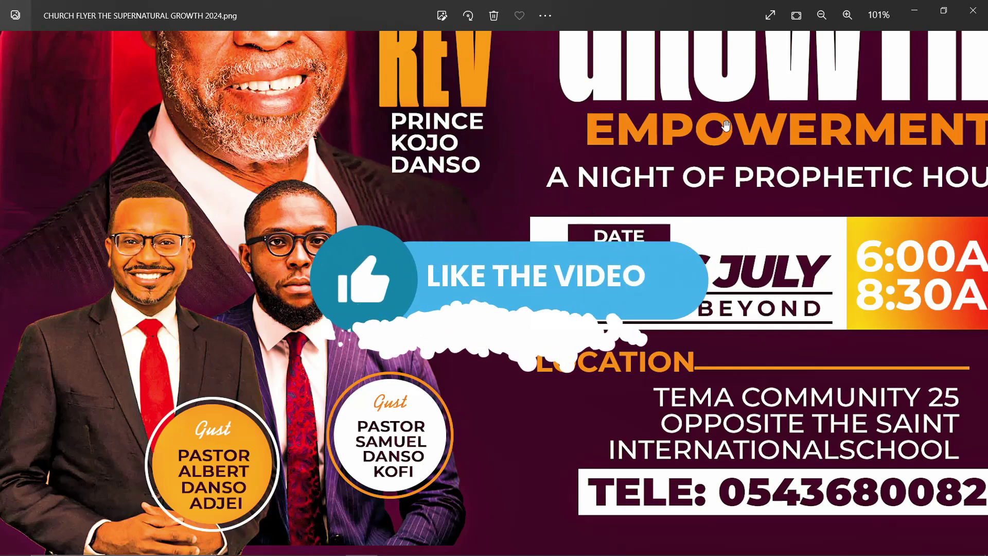
{"action": "scroll", "coordinate": [725, 127], "scroll_direction": "down", "scroll_amount": 5}
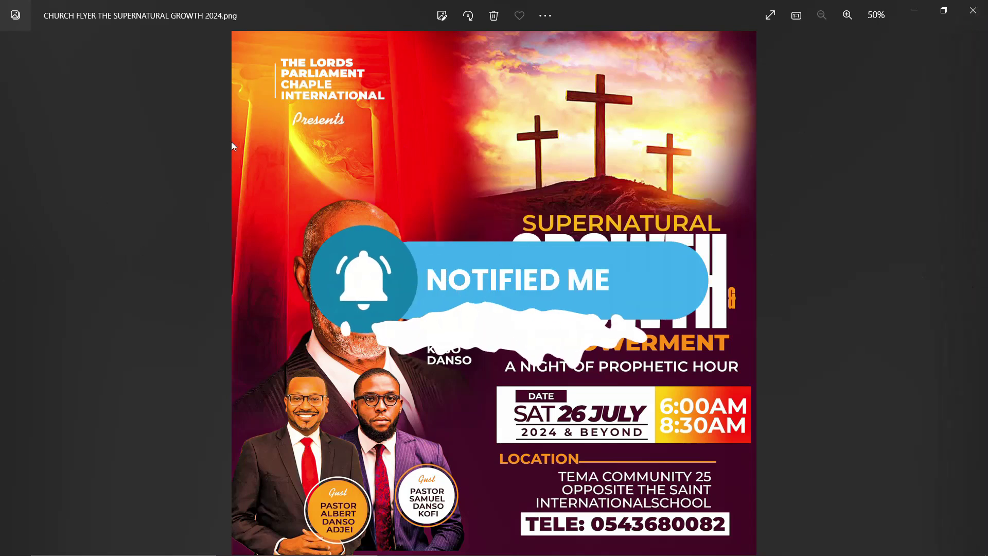
Advance to the Easter Church Flyer 2024 and Beyond image, zoom in, then fit it
{"action": "left_click", "coordinate": [969, 294]}
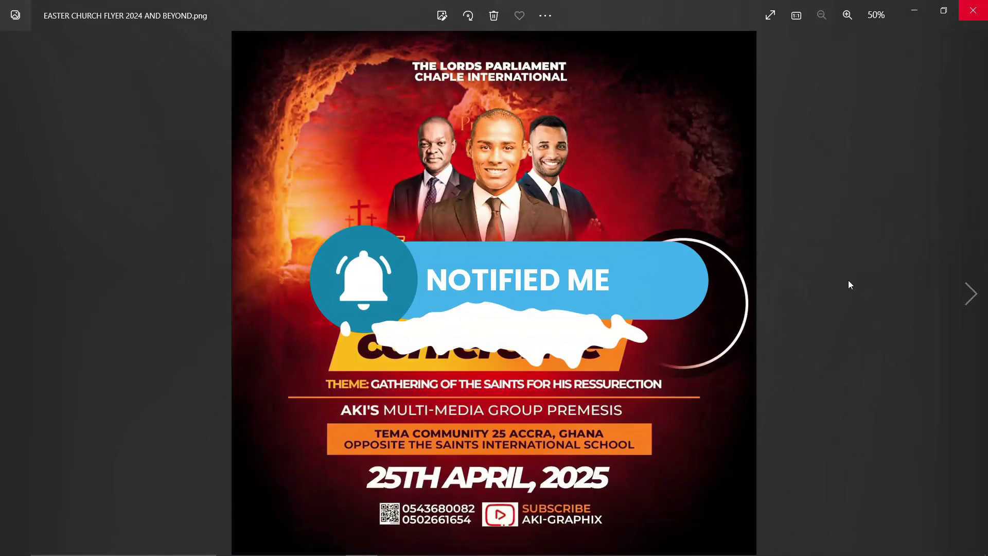
{"action": "double_click", "coordinate": [466, 230]}
{"action": "scroll", "coordinate": [468, 235], "scroll_direction": "down", "scroll_amount": 5}
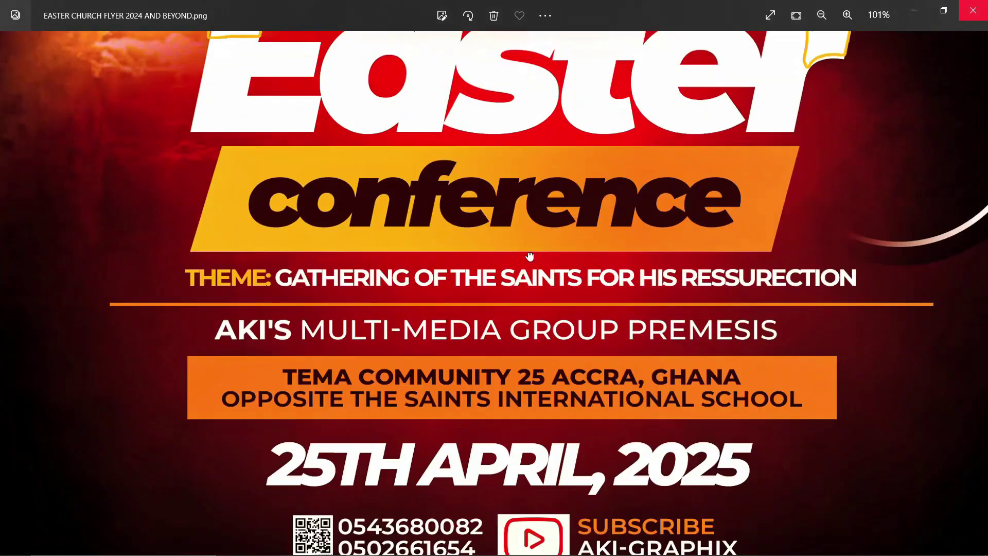
{"action": "scroll", "coordinate": [592, 247], "scroll_direction": "up", "scroll_amount": 4}
{"action": "scroll", "coordinate": [589, 335], "scroll_direction": "up", "scroll_amount": 3}
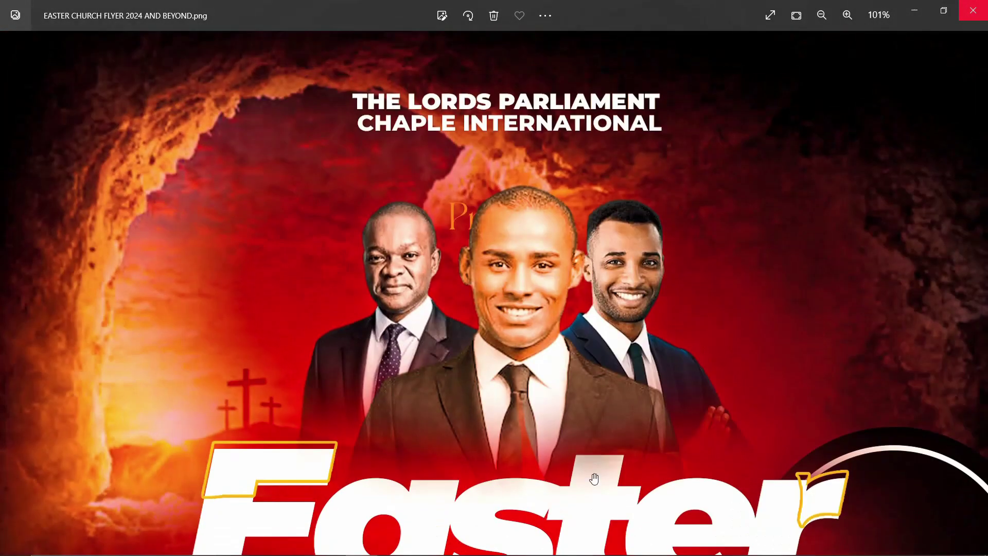
{"action": "double_click", "coordinate": [615, 353]}
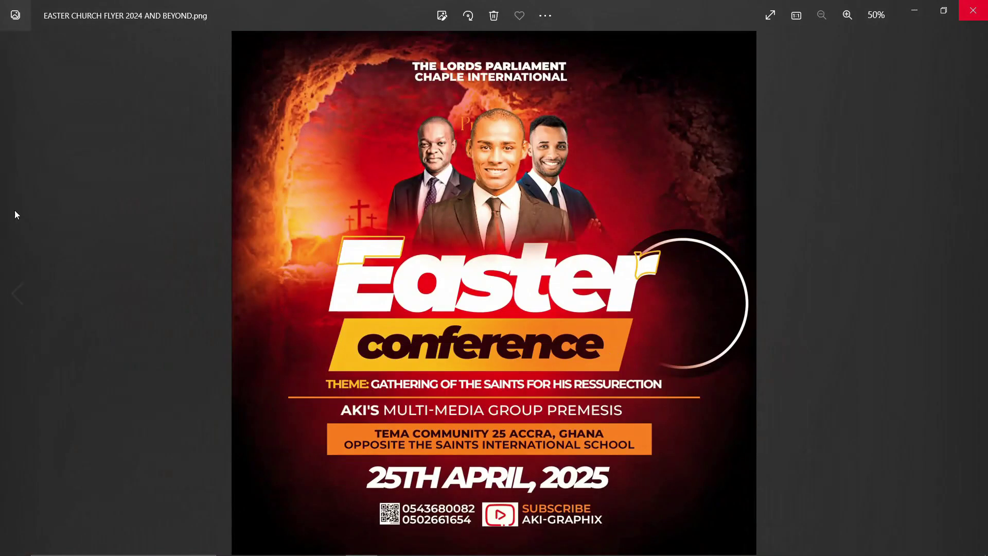
Advance to the Encounter with the Spirit flyer, zoom in on its top, then fit it
{"action": "mouse_move", "coordinate": [971, 295]}
{"action": "left_click", "coordinate": [978, 304]}
{"action": "double_click", "coordinate": [557, 319]}
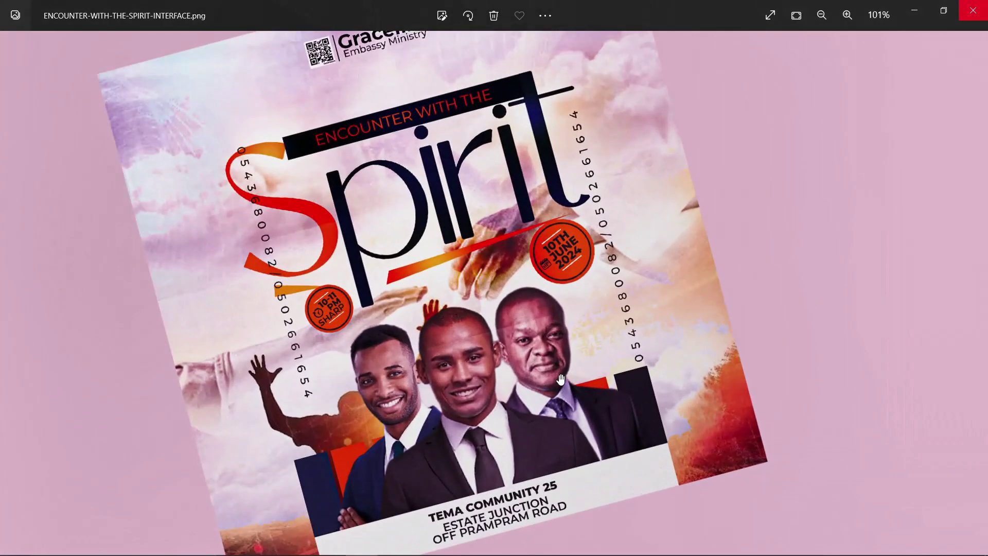
{"action": "left_click_drag", "start_coordinate": [560, 380], "coordinate": [569, 287]}
{"action": "double_click", "coordinate": [639, 287]}
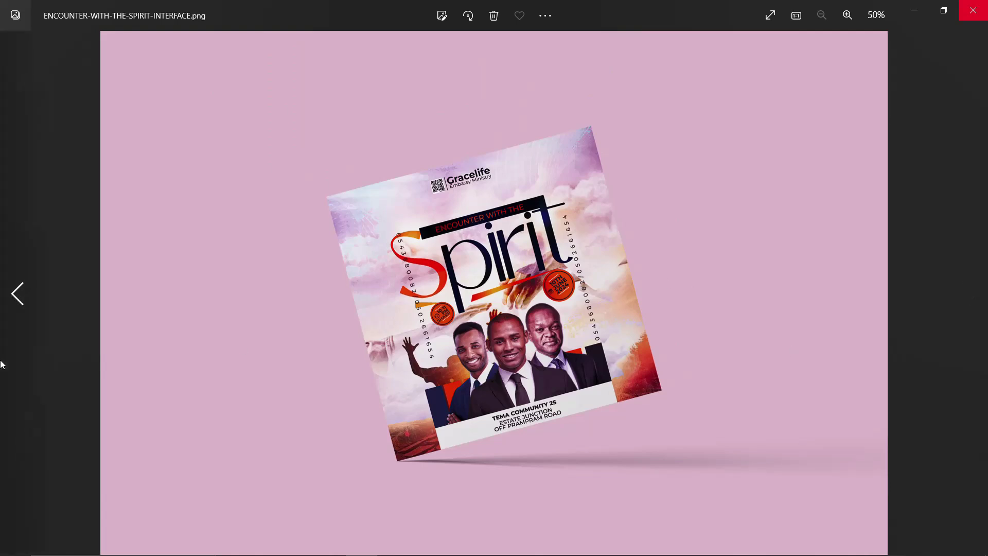
Show INTERCESERY PRAYER FLYER.png, zoom to 151% on title and host photo, then return to 75%
{"action": "left_click", "coordinate": [974, 302]}
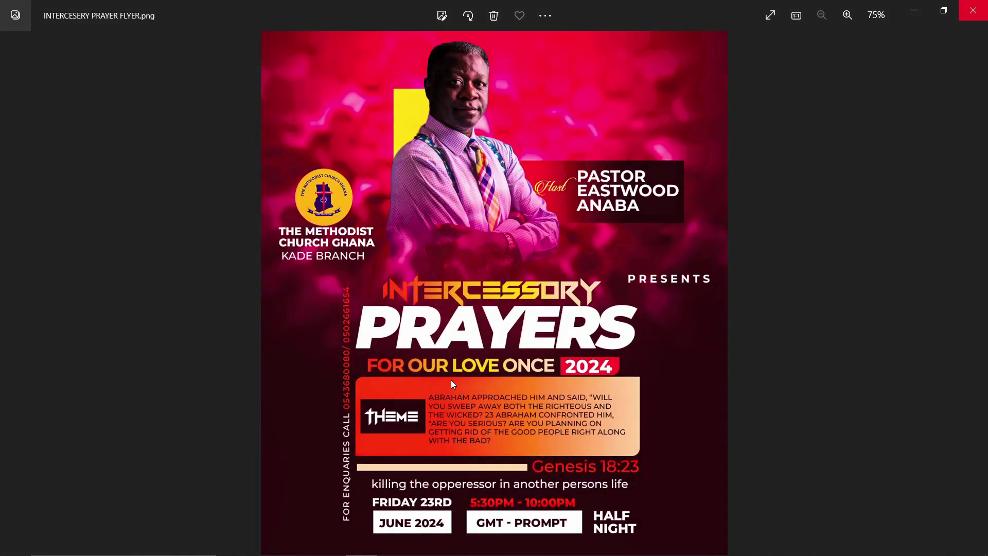
{"action": "scroll", "coordinate": [479, 387], "scroll_direction": "up", "scroll_amount": 3}
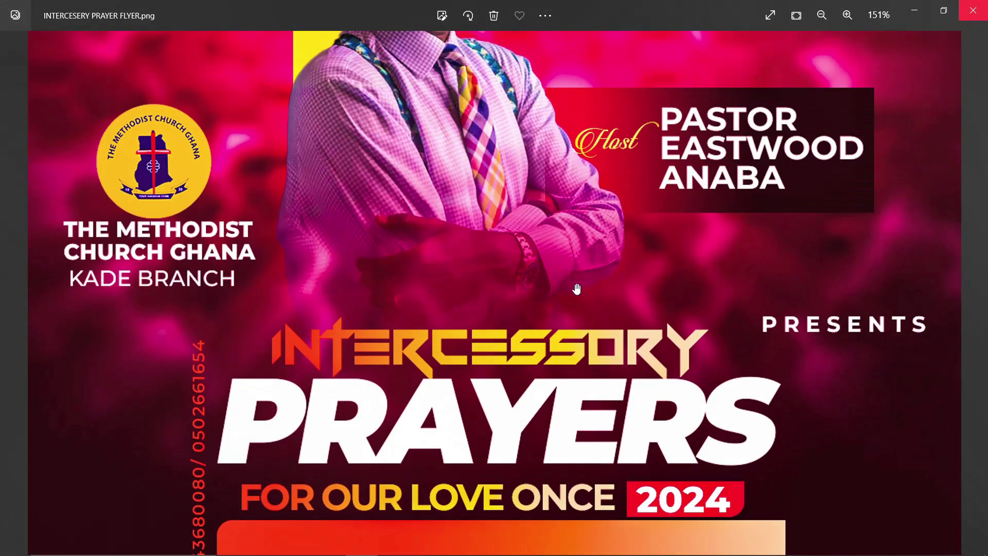
{"action": "left_click_drag", "start_coordinate": [550, 256], "coordinate": [589, 486]}
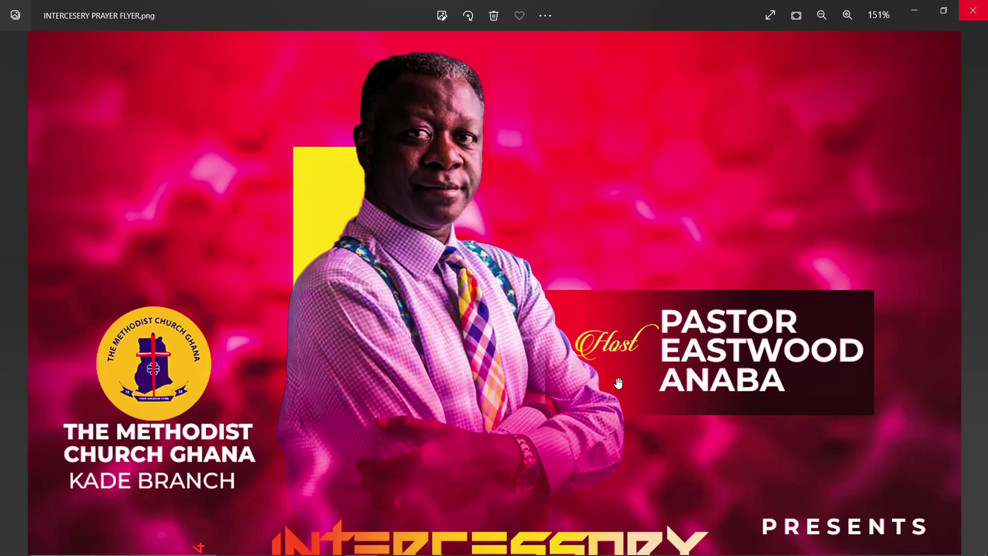
{"action": "scroll", "coordinate": [618, 383], "scroll_direction": "down", "scroll_amount": 5}
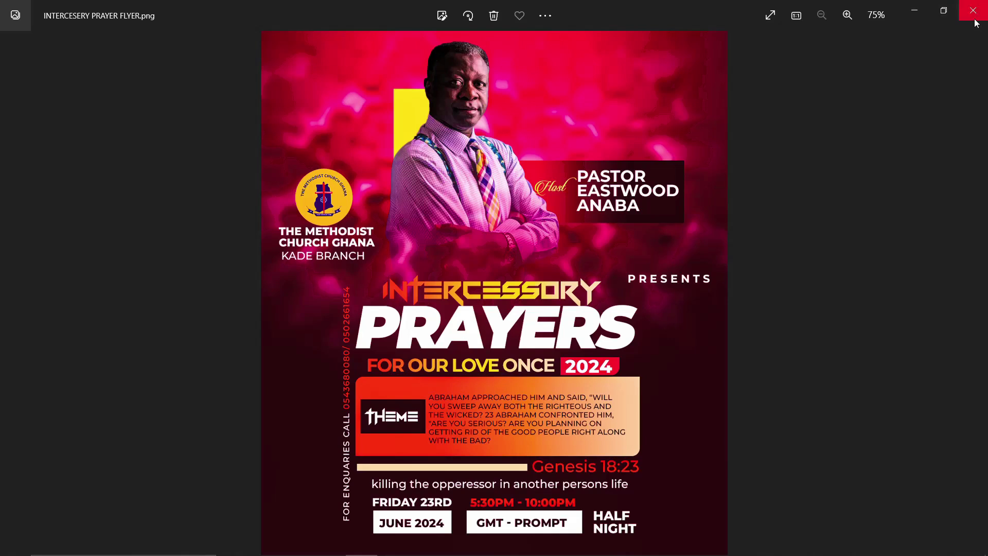
Close Photos and open CHURCH FLYER THE SUPERNATURAL GROWTH 2024.psd in Photoshop
{"action": "left_click", "coordinate": [915, 12]}
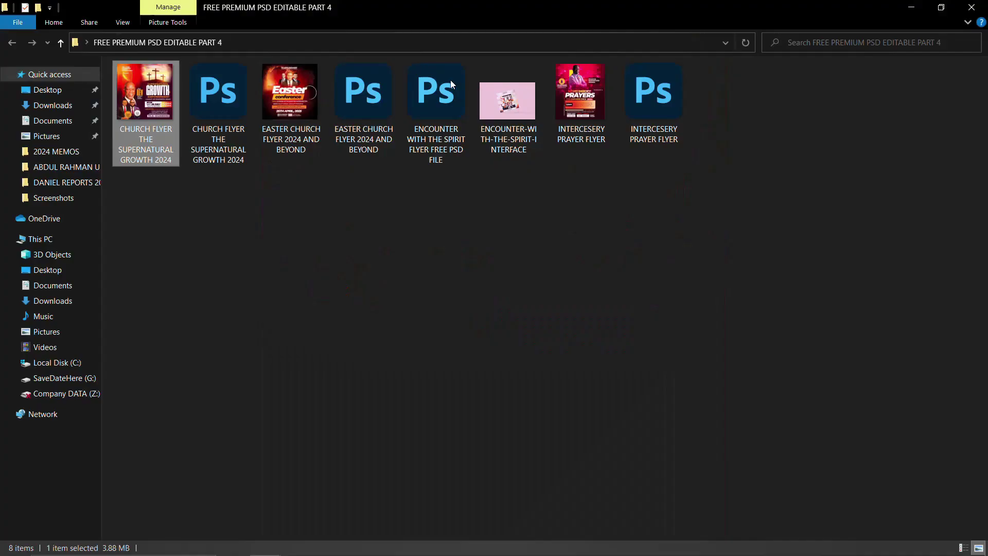
{"action": "double_click", "coordinate": [212, 116]}
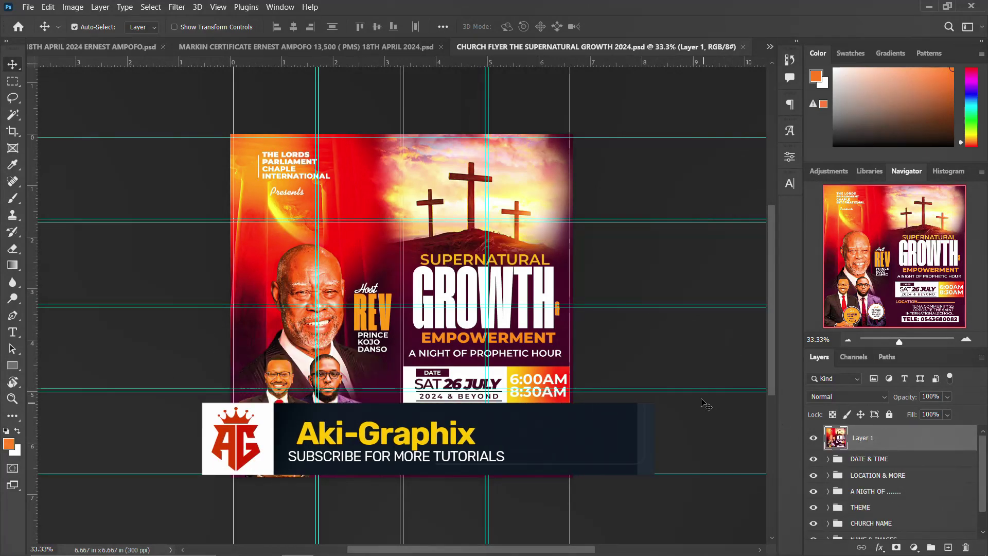
Hide Layer 1, then toggle the DATE & TIME group off and on twice
{"action": "left_click", "coordinate": [814, 438]}
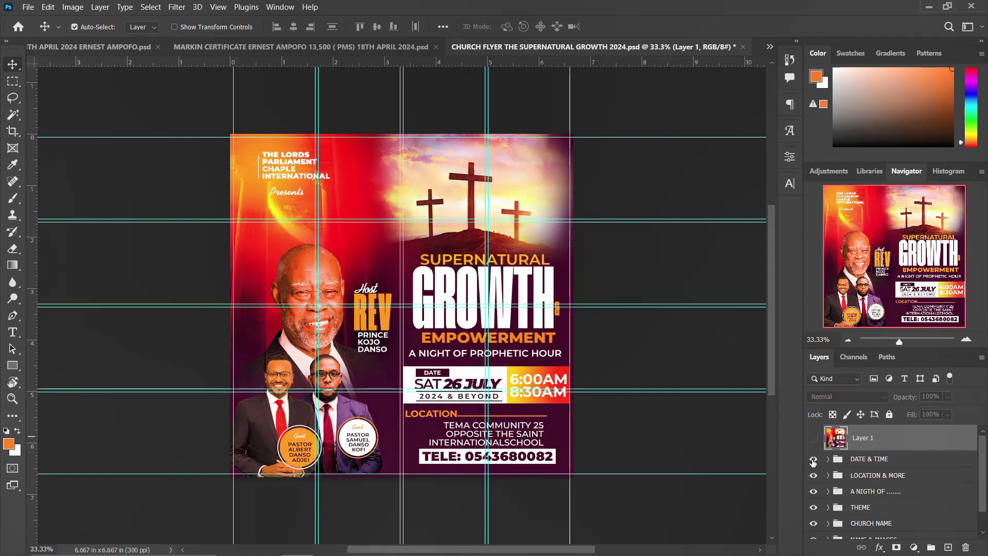
{"action": "left_click", "coordinate": [813, 460]}
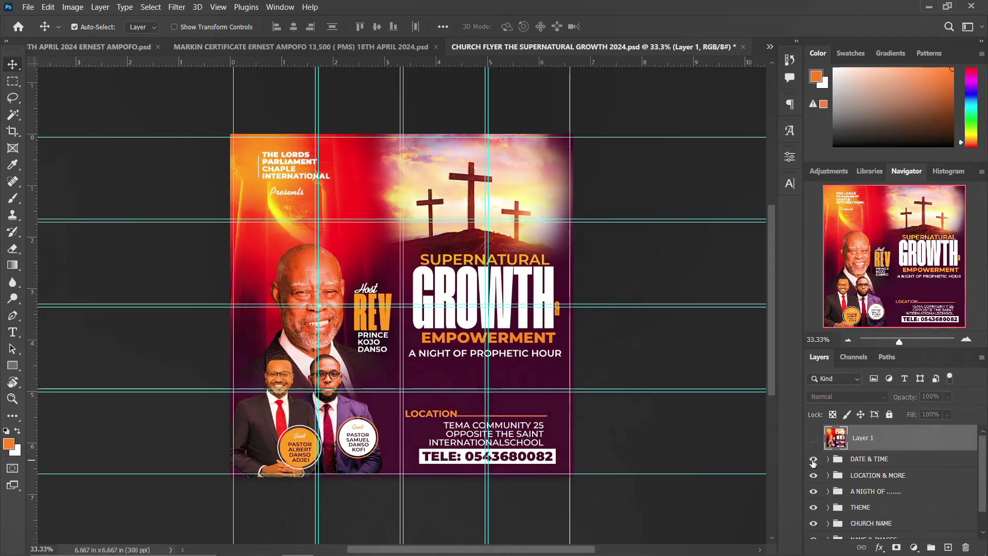
{"action": "left_click", "coordinate": [813, 460]}
{"action": "left_click", "coordinate": [813, 461]}
{"action": "left_click", "coordinate": [813, 460]}
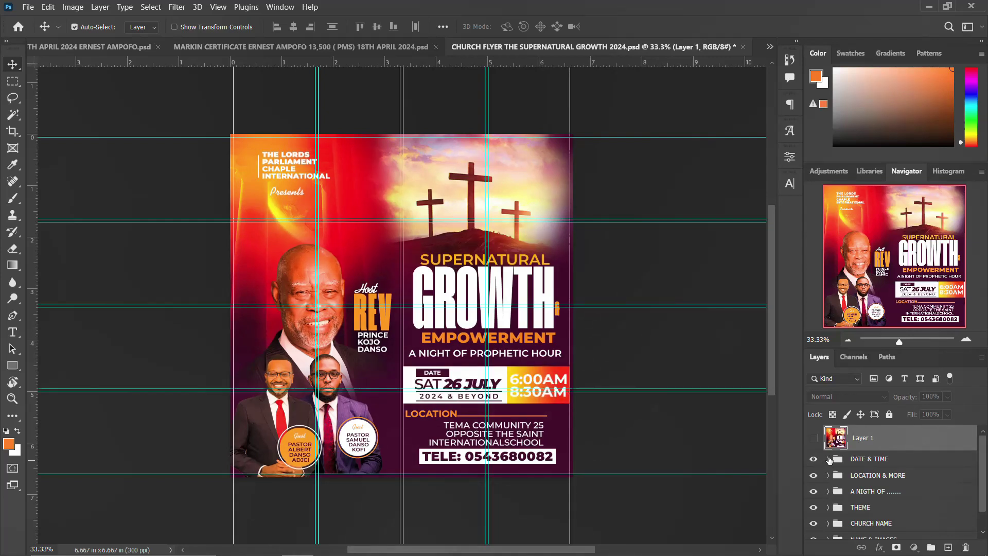
Inside DATE & TIME, hide and reshow the 8:30am, 6:00am and 2024 & beyond texts
{"action": "left_click", "coordinate": [827, 459]}
{"action": "scroll", "coordinate": [844, 467], "scroll_direction": "down", "scroll_amount": 1}
{"action": "scroll", "coordinate": [844, 467], "scroll_direction": "up", "scroll_amount": 1}
{"action": "left_click", "coordinate": [813, 480]}
{"action": "left_click", "coordinate": [814, 507]}
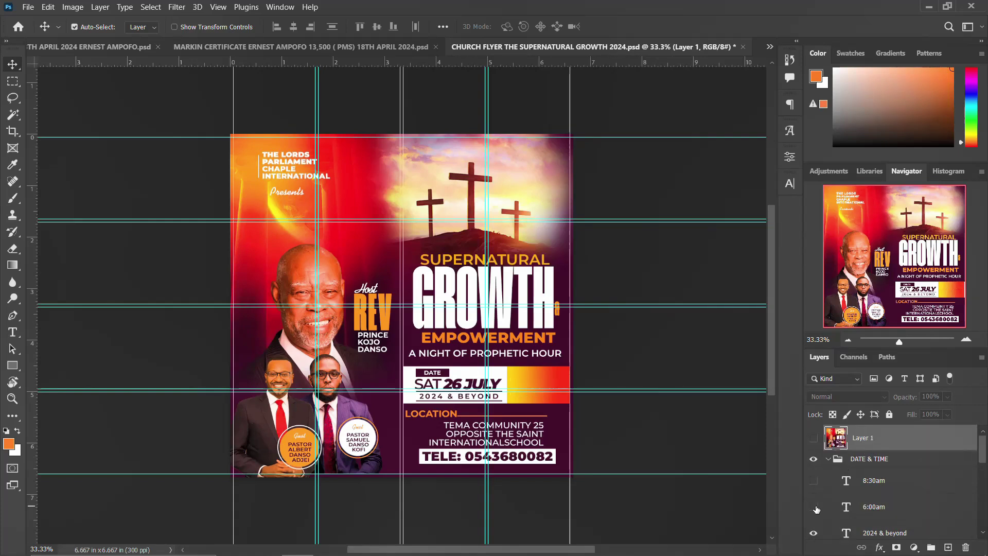
{"action": "left_click", "coordinate": [814, 534]}
{"action": "left_click", "coordinate": [814, 534]}
{"action": "left_click", "coordinate": [813, 507]}
{"action": "left_click", "coordinate": [813, 481]}
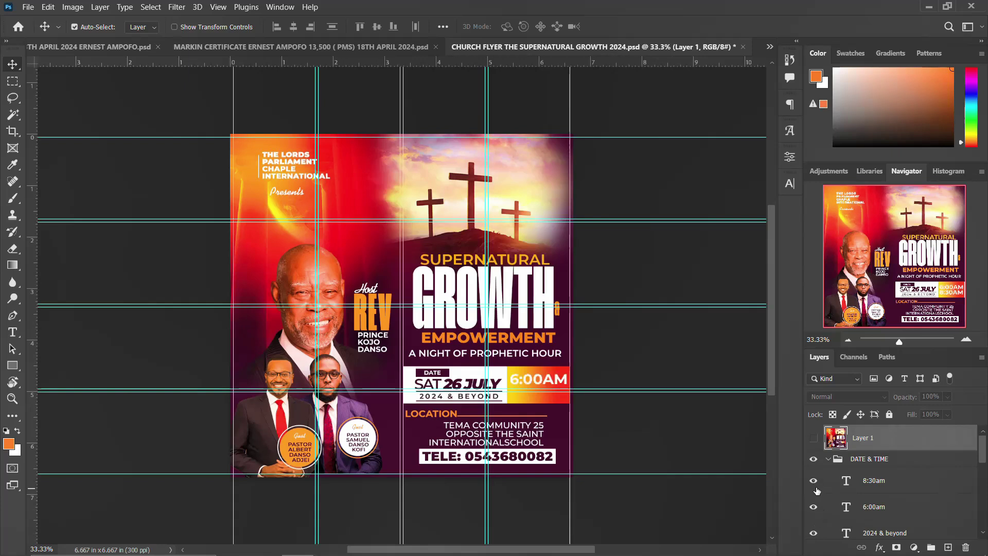
{"action": "left_click", "coordinate": [827, 459]}
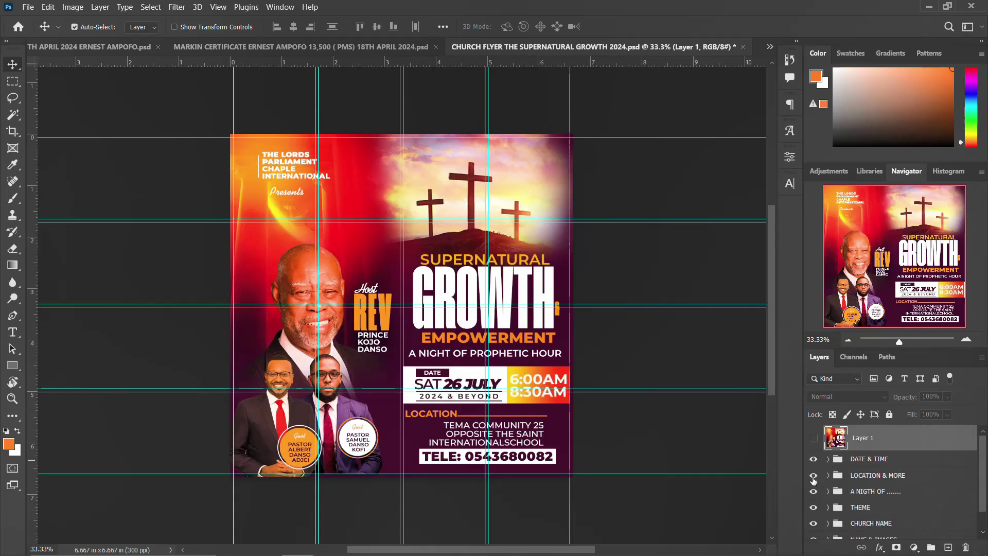
Toggle the LOCATION & MORE, A NIGHT OF PROPHETIC HOUR and THEME groups off and back on
{"action": "left_click", "coordinate": [813, 476]}
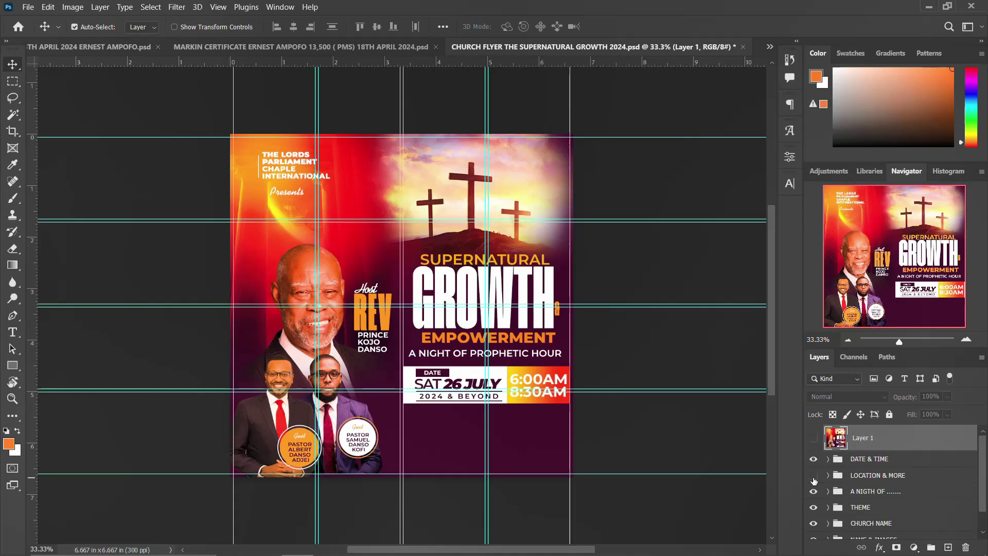
{"action": "left_click", "coordinate": [814, 479]}
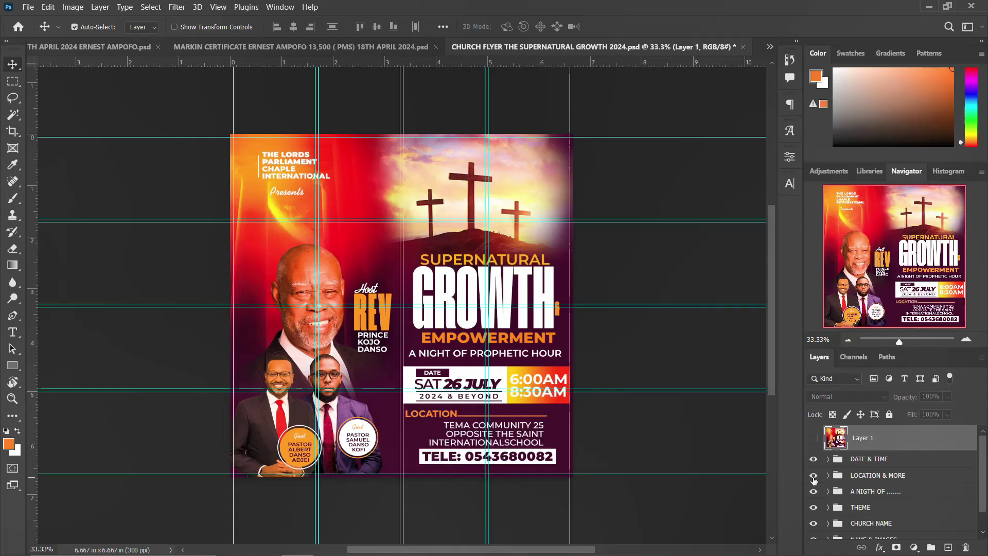
{"action": "left_click", "coordinate": [884, 475]}
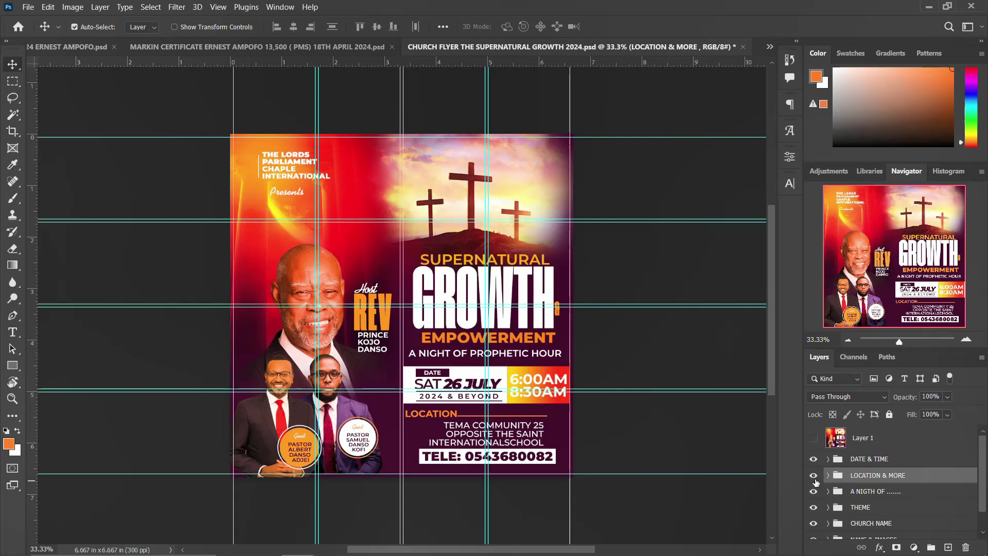
{"action": "left_click", "coordinate": [812, 493]}
{"action": "left_click", "coordinate": [813, 493]}
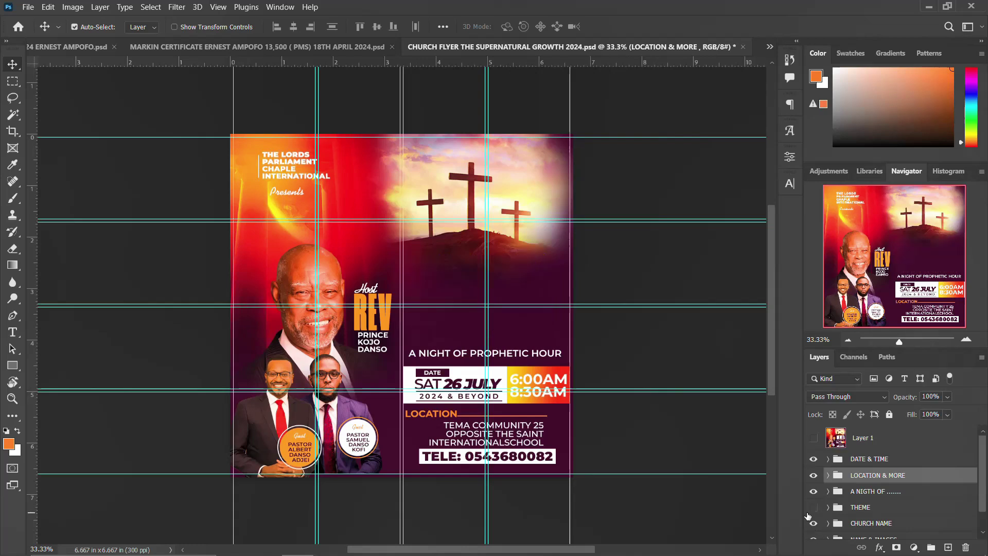
{"action": "left_click", "coordinate": [813, 509]}
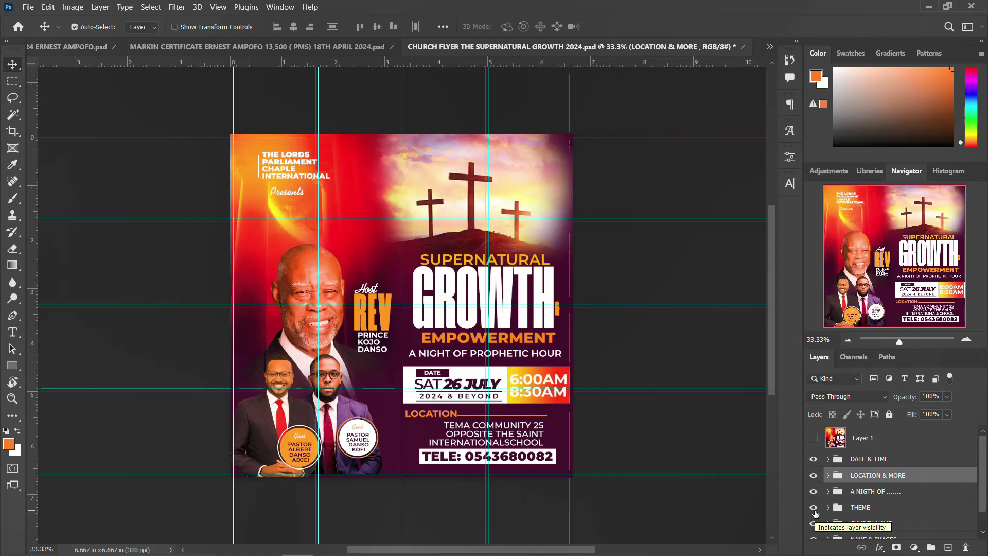
{"action": "left_click", "coordinate": [813, 508]}
{"action": "left_click", "coordinate": [814, 508]}
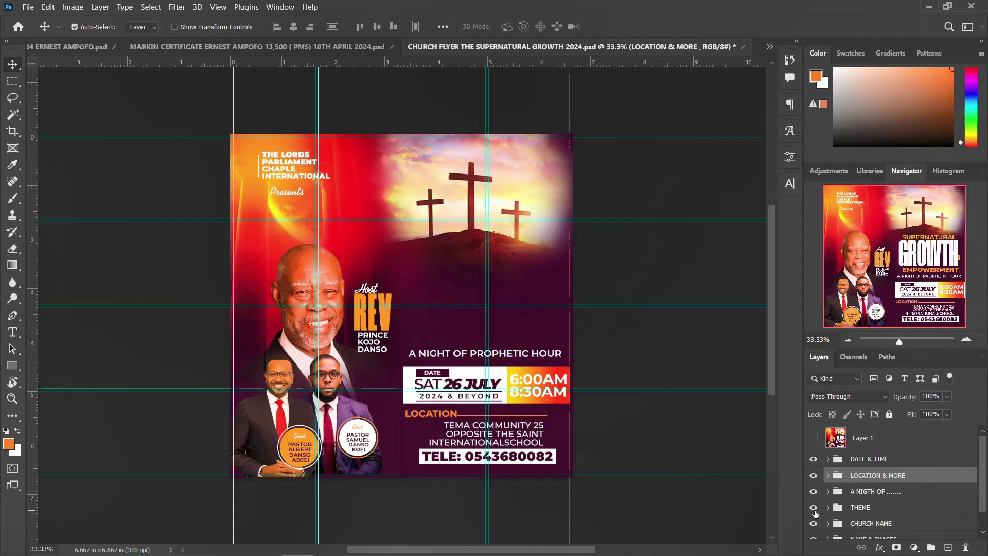
Toggle the CHURCH NAME group, expand it and select the church name text layer
{"action": "left_click", "coordinate": [813, 524]}
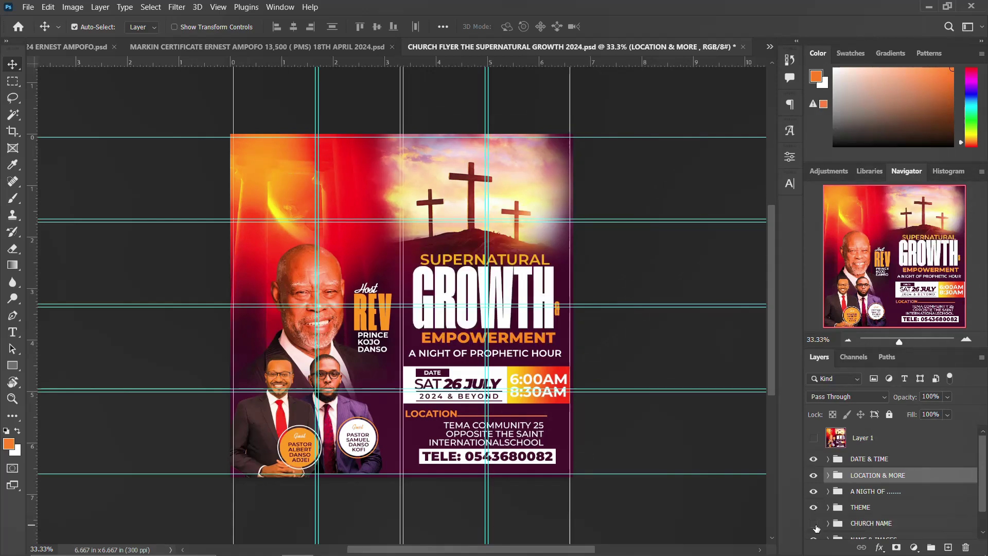
{"action": "left_click", "coordinate": [814, 523]}
{"action": "left_click", "coordinate": [813, 524]}
{"action": "left_click", "coordinate": [813, 524]}
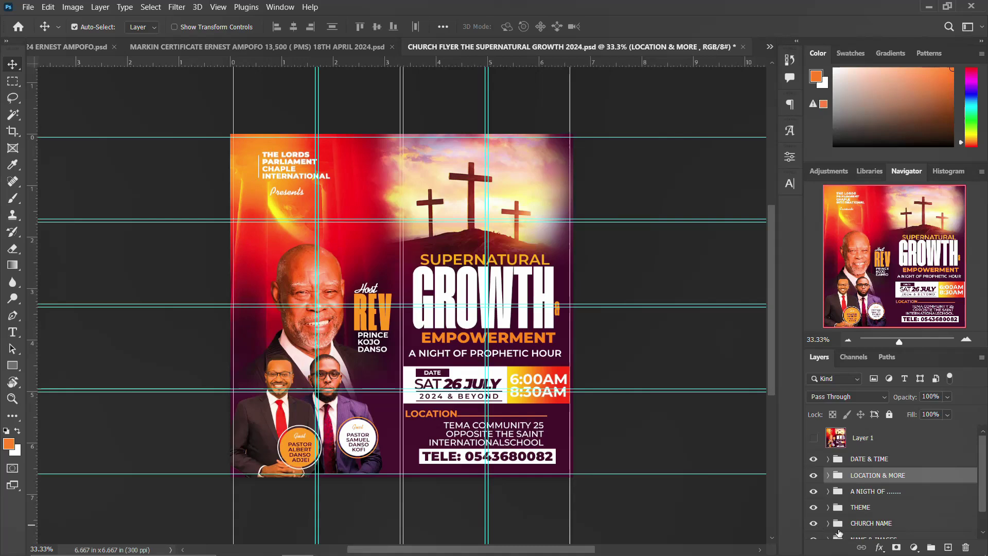
{"action": "left_click", "coordinate": [857, 525]}
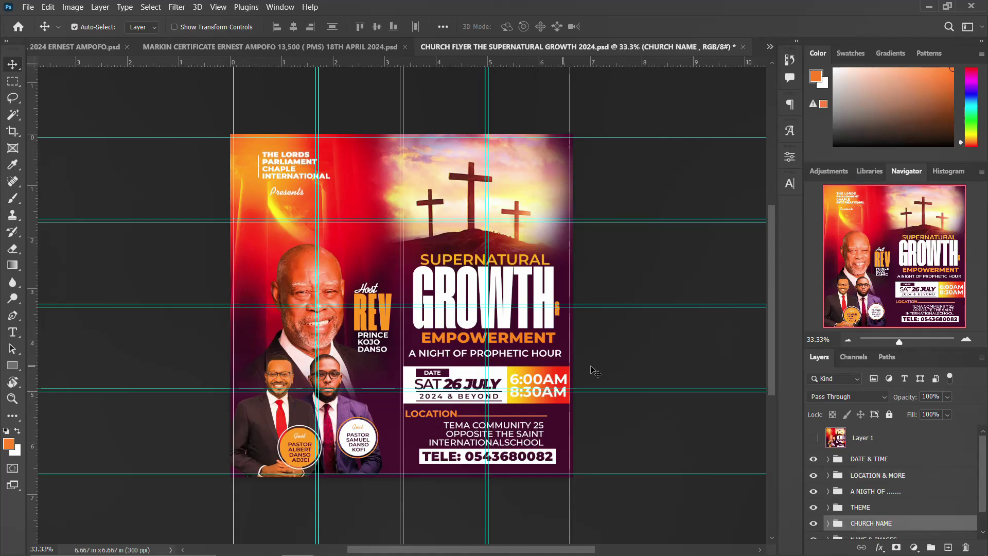
{"action": "left_click", "coordinate": [828, 523]}
{"action": "scroll", "coordinate": [866, 518], "scroll_direction": "down", "scroll_amount": 3}
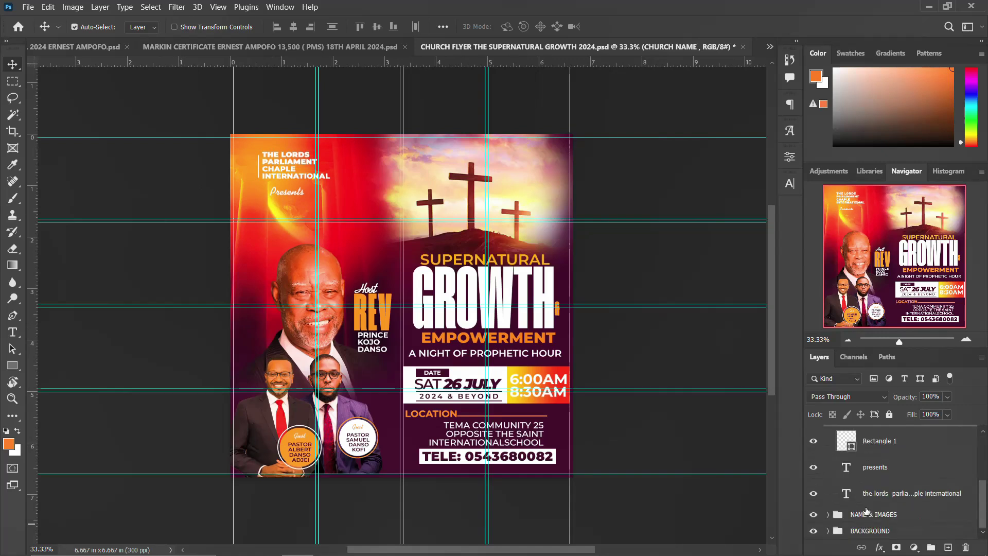
{"action": "left_click", "coordinate": [838, 495]}
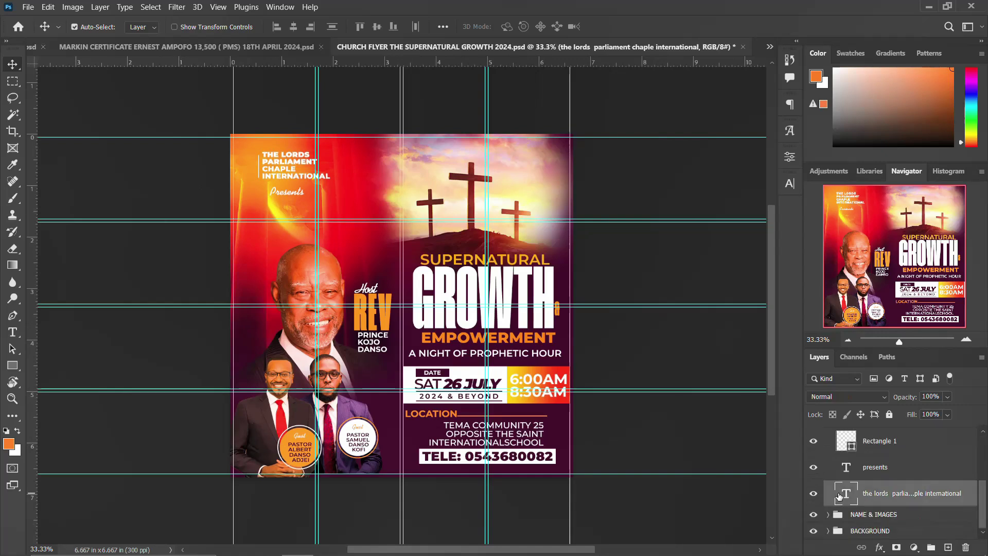
{"action": "double_click", "coordinate": [844, 492]}
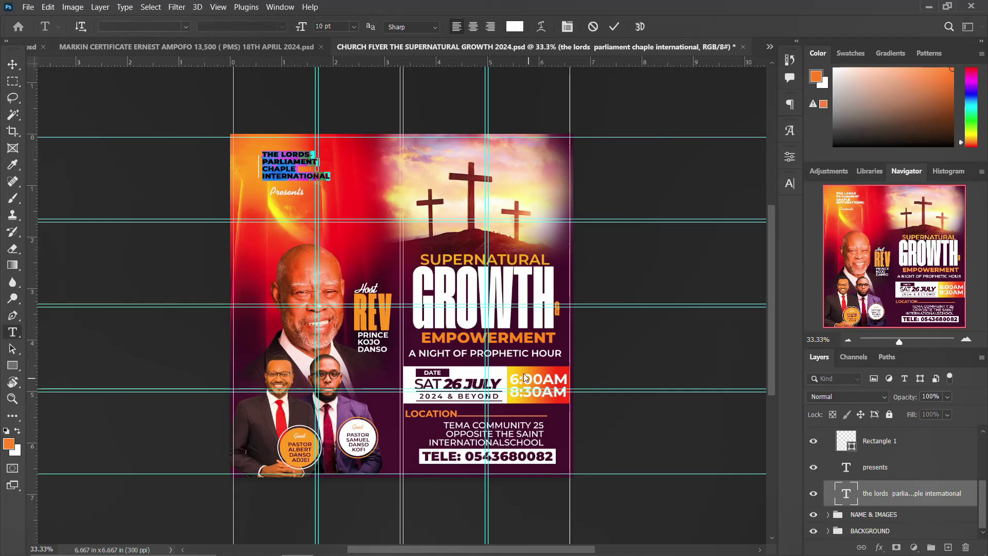
{"action": "key", "text": "ctrl+Return"}
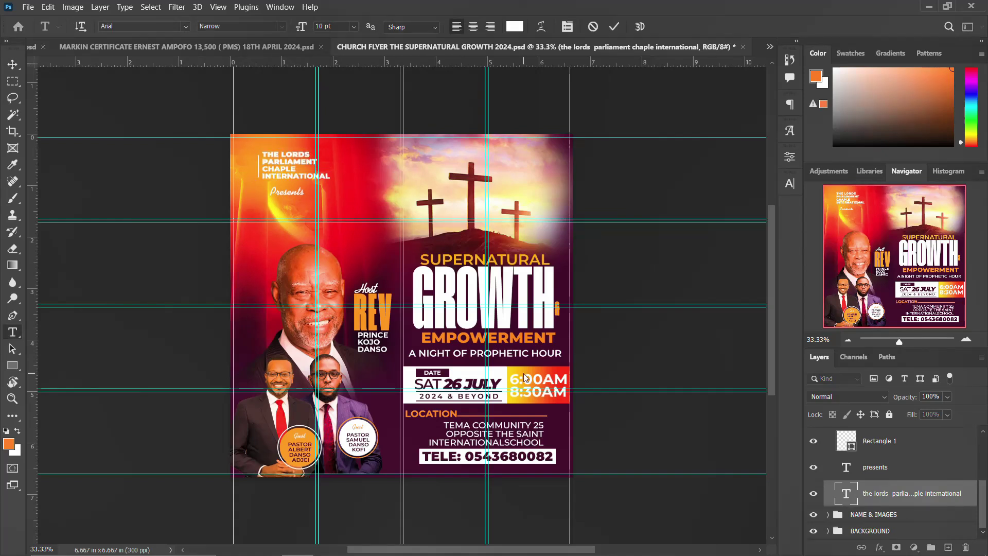
{"action": "key", "text": "v"}
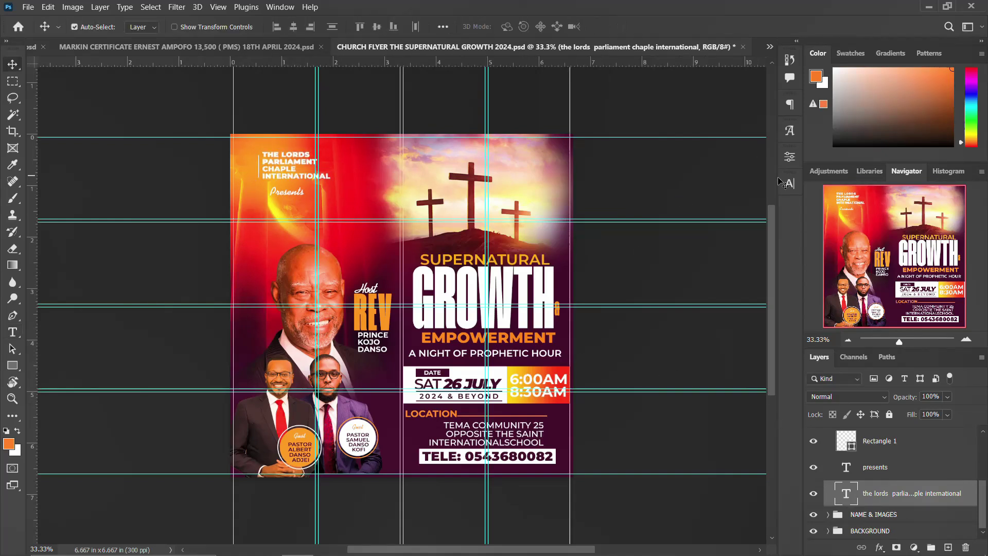
{"action": "left_click", "coordinate": [789, 183]}
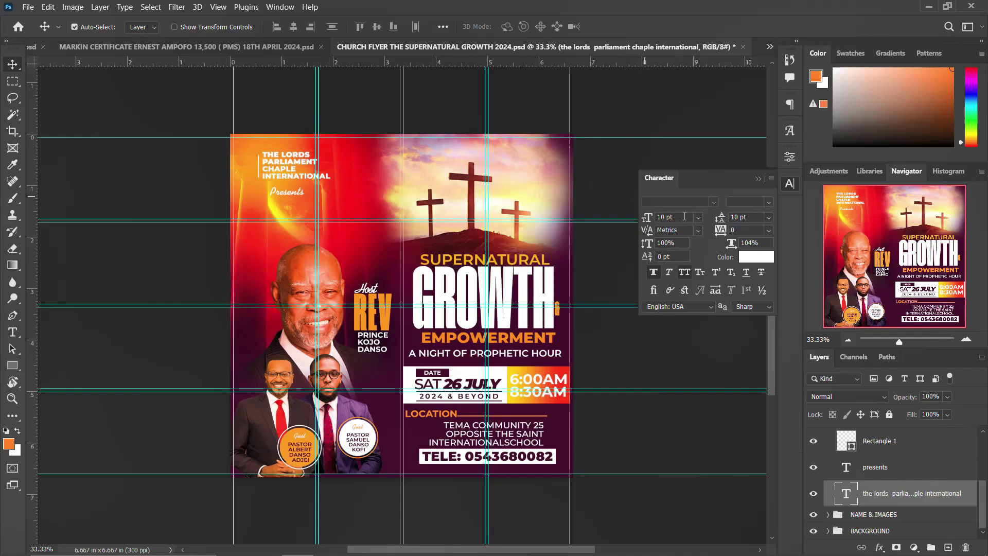
{"action": "double_click", "coordinate": [291, 158]}
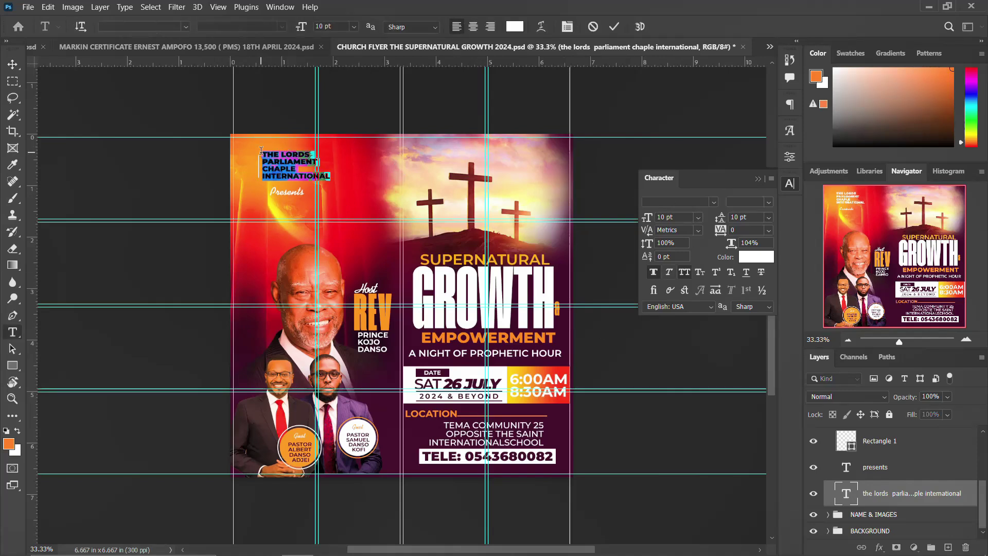
{"action": "left_click_drag", "start_coordinate": [262, 154], "coordinate": [347, 151]}
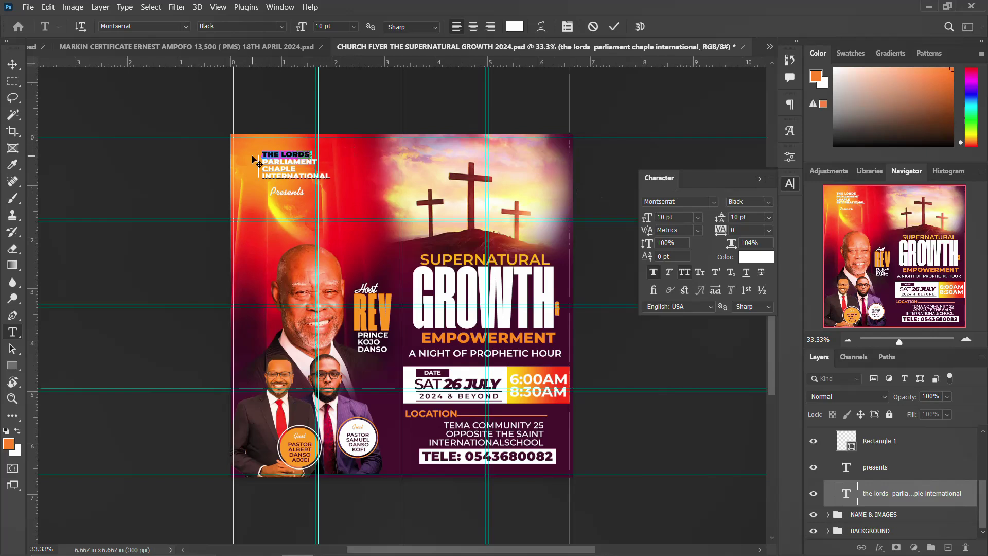
{"action": "left_click_drag", "start_coordinate": [262, 161], "coordinate": [342, 161]}
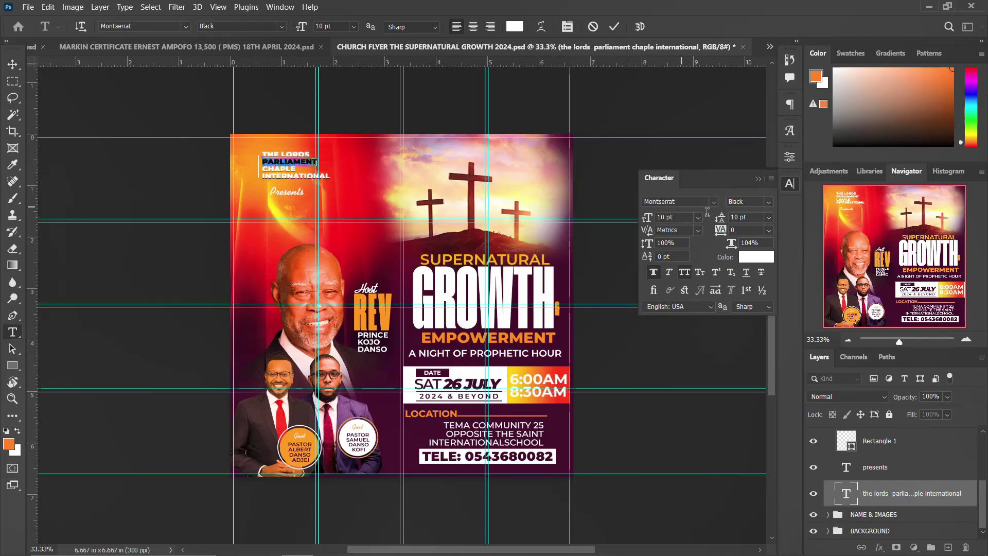
{"action": "left_click_drag", "start_coordinate": [262, 169], "coordinate": [329, 168]}
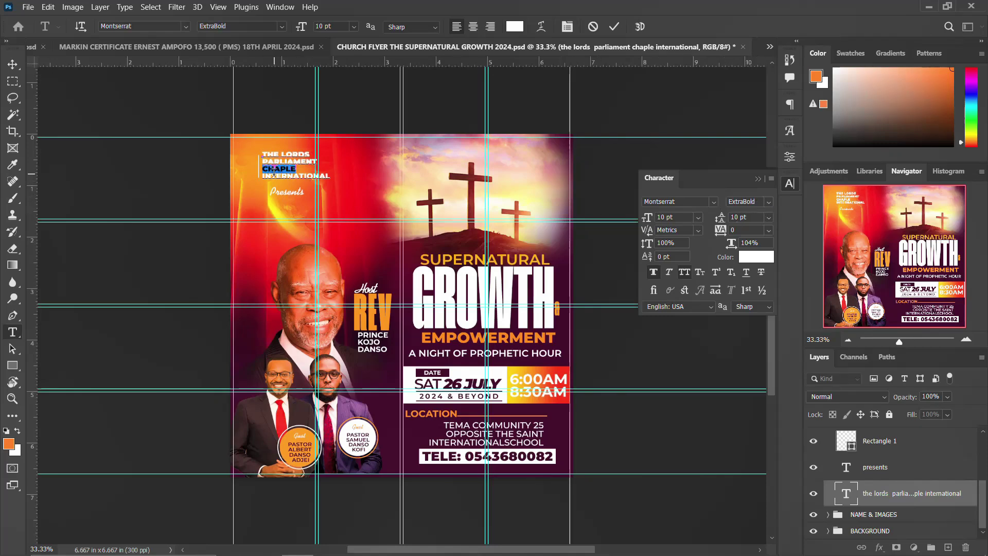
{"action": "left_click_drag", "start_coordinate": [263, 176], "coordinate": [330, 175]}
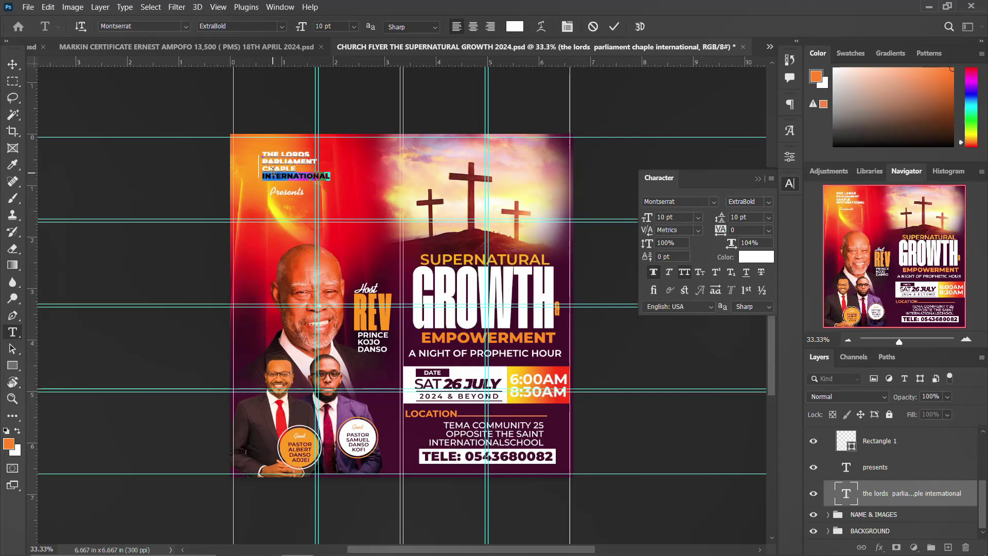
{"action": "left_click", "coordinate": [784, 183]}
{"action": "left_click", "coordinate": [614, 26]}
{"action": "key", "text": "v"}
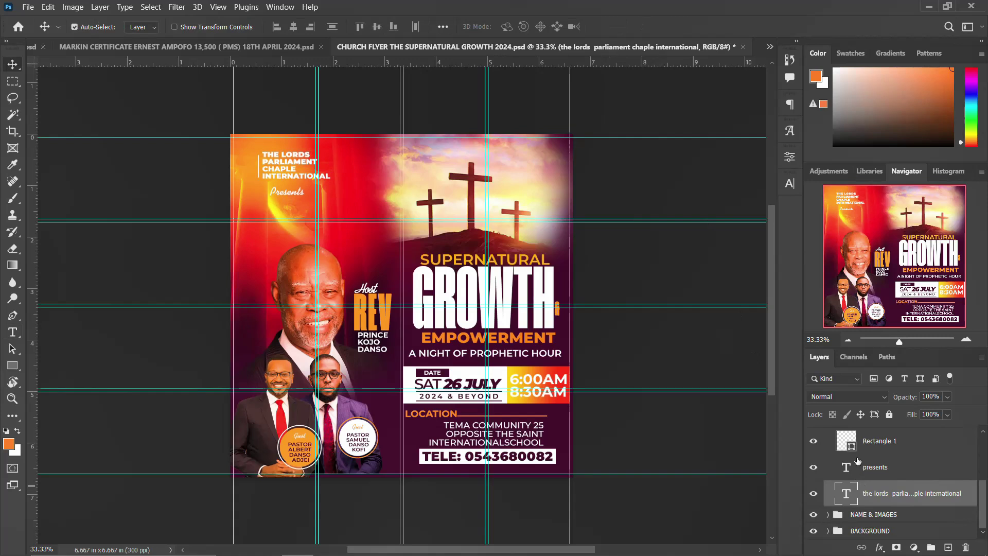
{"action": "scroll", "coordinate": [865, 489], "scroll_direction": "up", "scroll_amount": 2}
Collapse CHURCH NAME, toggle the NAME & IMAGES group twice, then expand it
{"action": "left_click", "coordinate": [828, 472]}
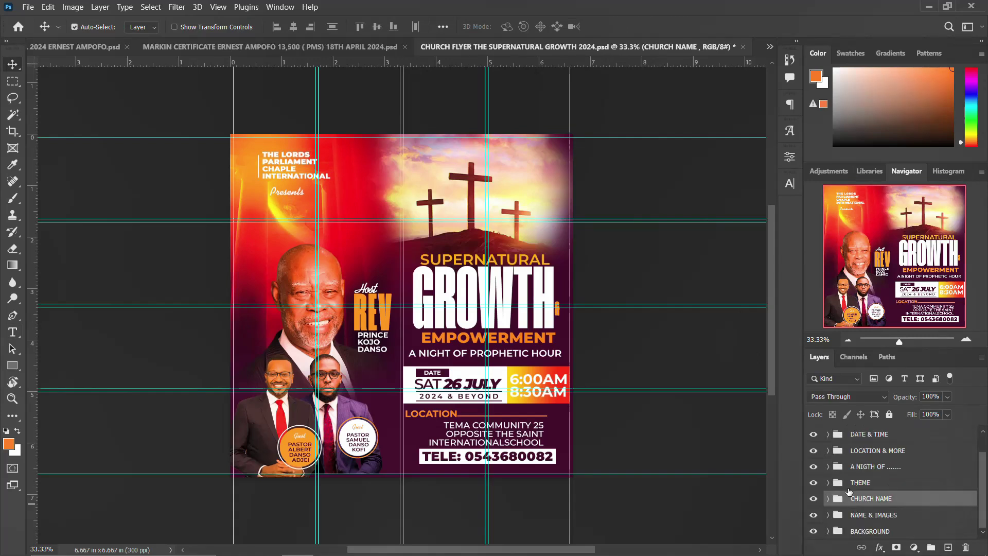
{"action": "left_click", "coordinate": [814, 515]}
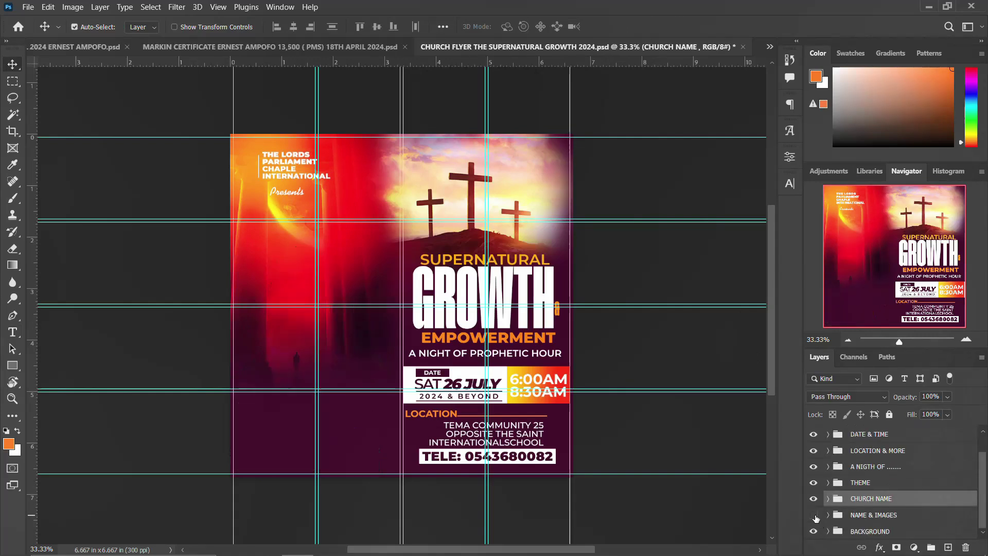
{"action": "left_click", "coordinate": [814, 516]}
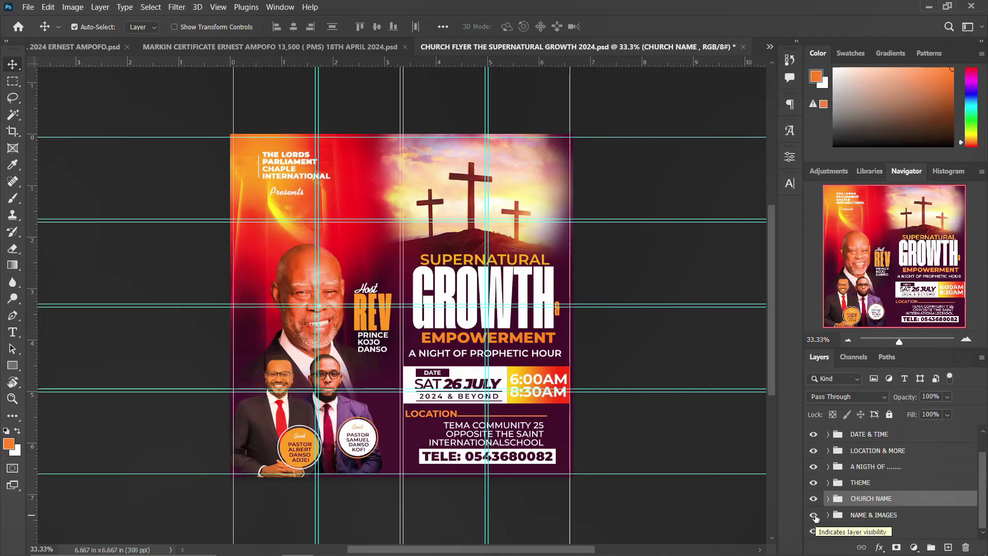
{"action": "left_click", "coordinate": [814, 516]}
{"action": "left_click", "coordinate": [814, 515]}
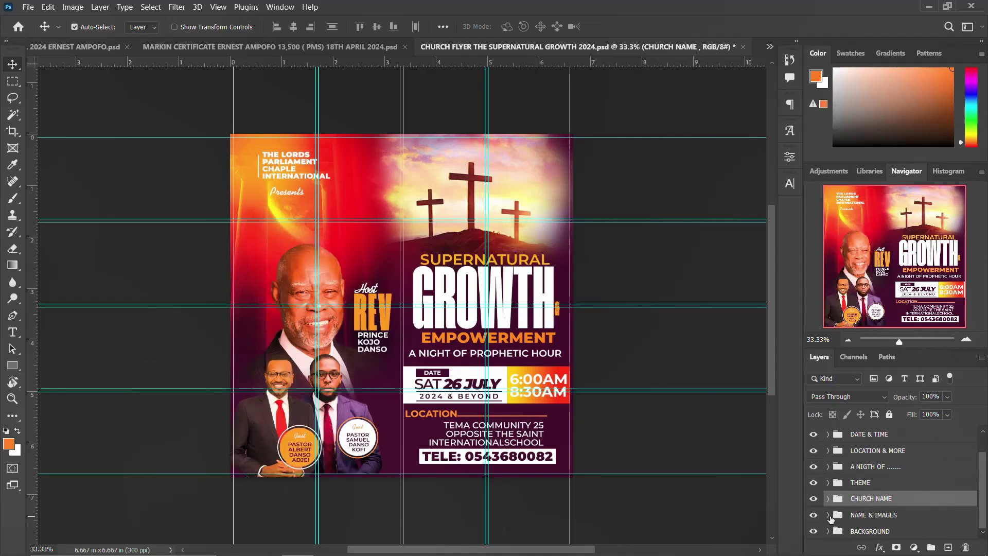
{"action": "left_click", "coordinate": [828, 515]}
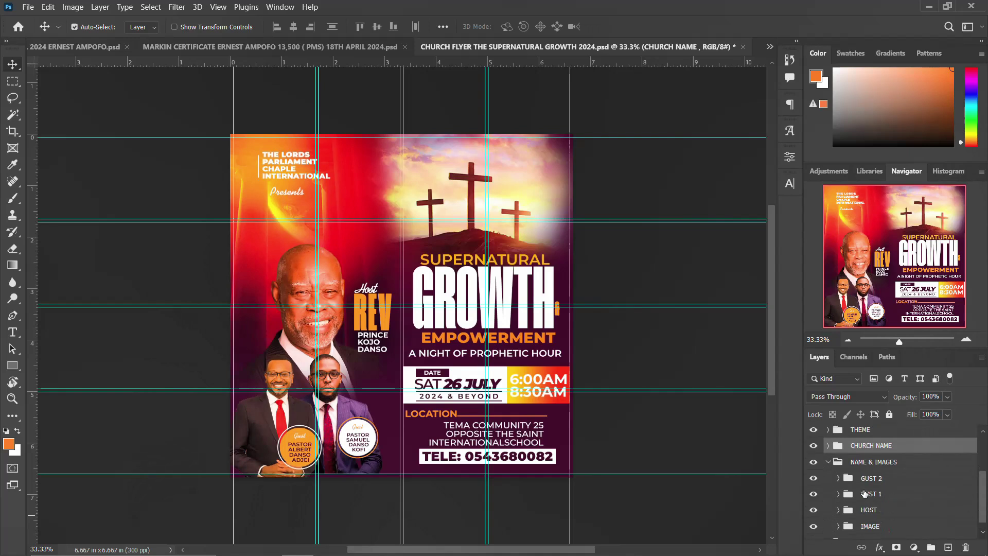
Hide and reshow GUST 2, GUST 1 and the host's name, then collapse NAME & IMAGES
{"action": "left_click", "coordinate": [818, 479]}
{"action": "left_click", "coordinate": [813, 478]}
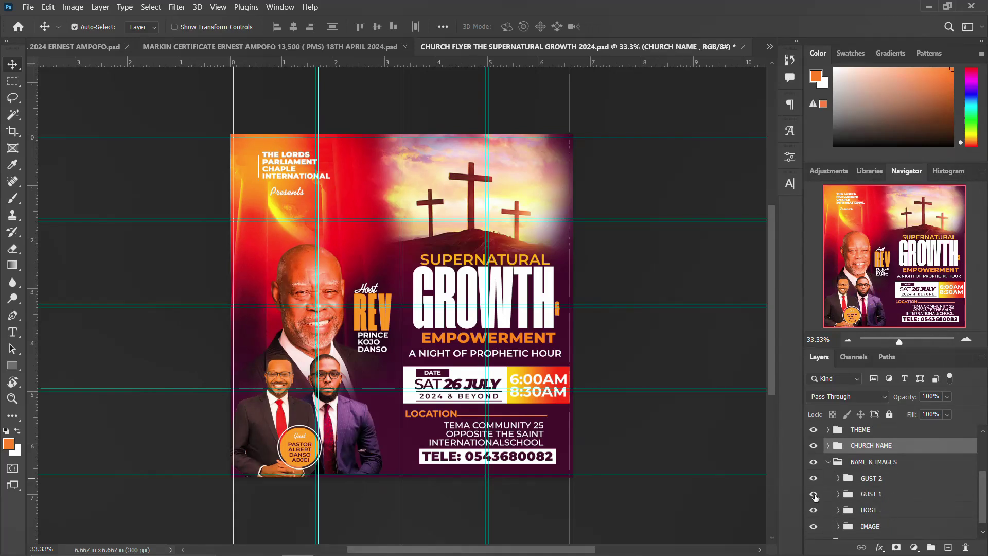
{"action": "left_click", "coordinate": [813, 494]}
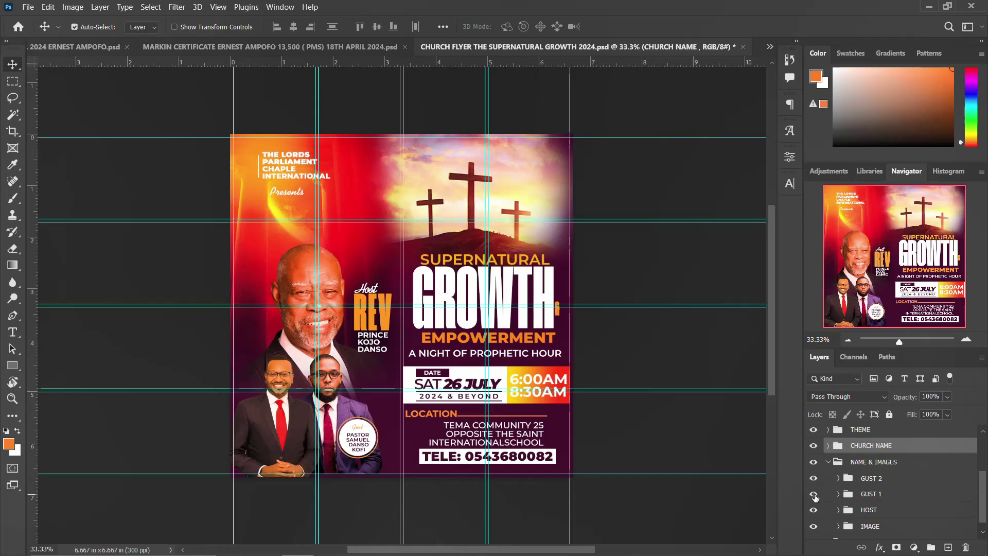
{"action": "left_click", "coordinate": [813, 494]}
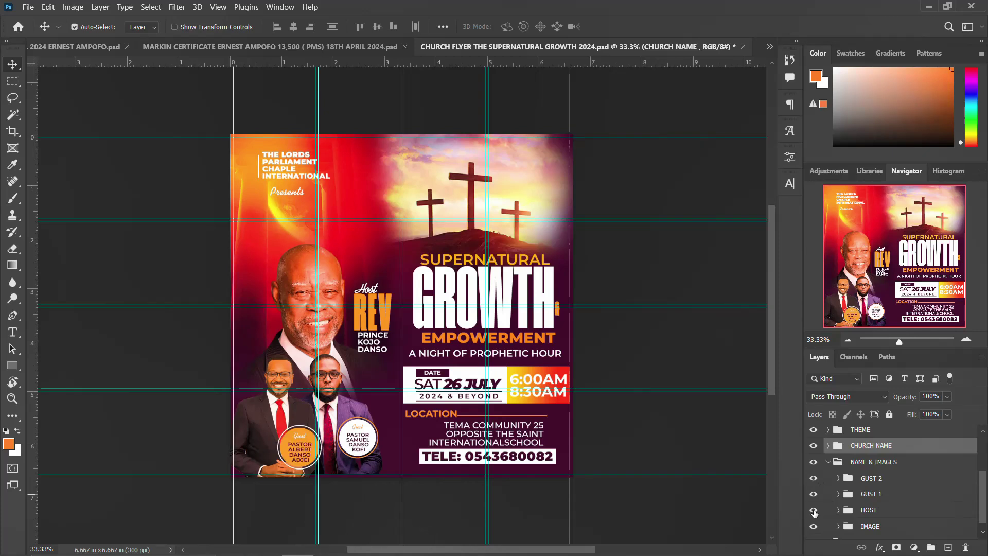
{"action": "left_click", "coordinate": [814, 511]}
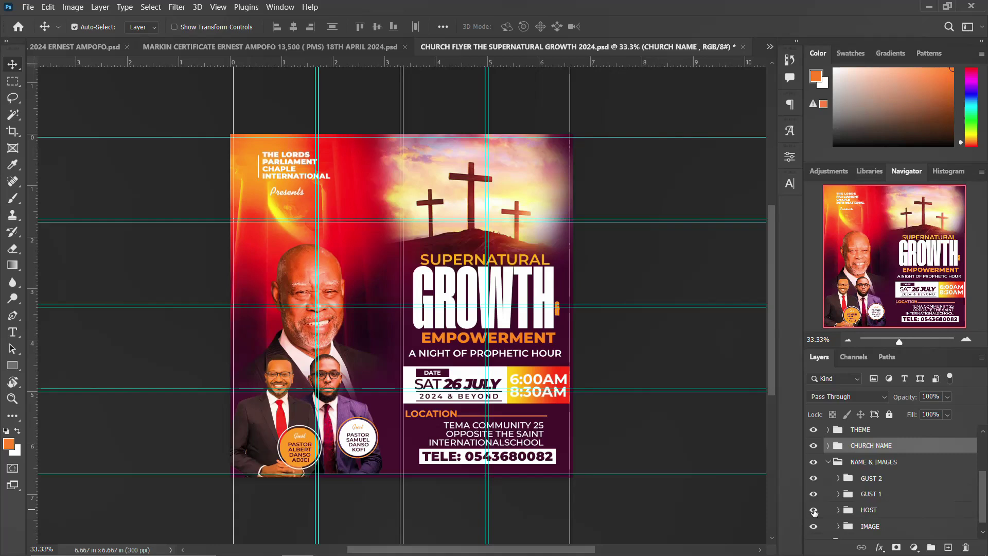
{"action": "left_click", "coordinate": [814, 510]}
{"action": "scroll", "coordinate": [818, 511], "scroll_direction": "down", "scroll_amount": 1}
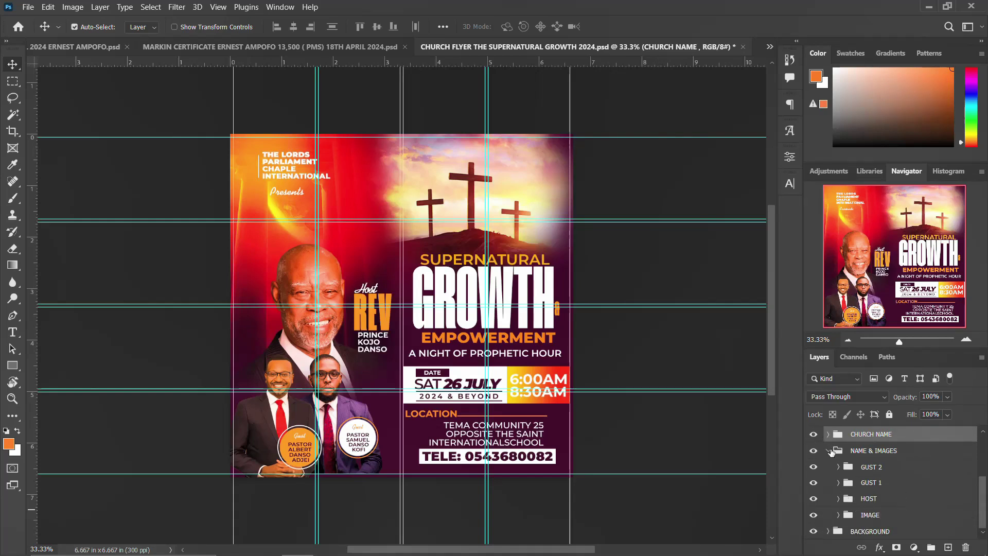
{"action": "left_click", "coordinate": [828, 451]}
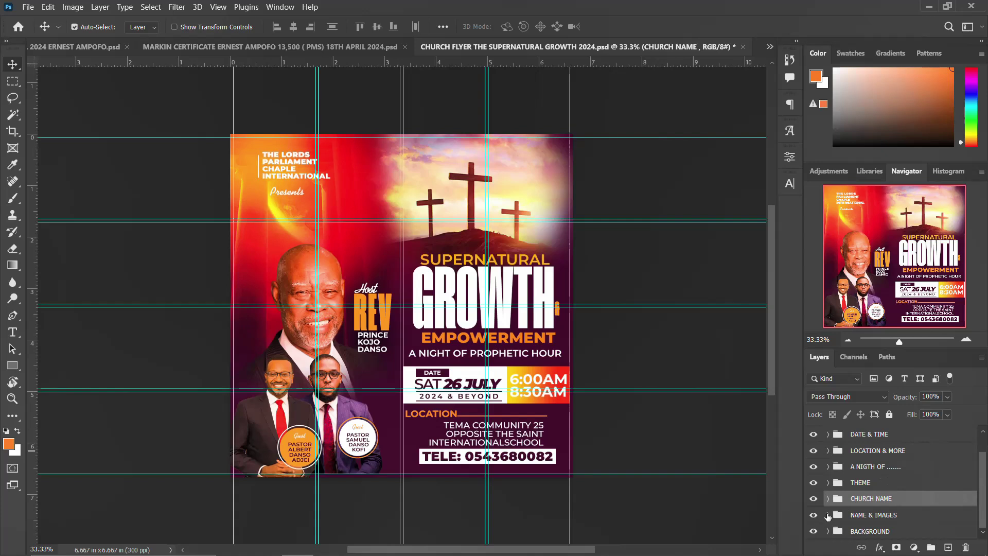
Hide DATE & TIME, LOCATION & MORE, A NIGTH OF and NAME & IMAGES groups
{"action": "scroll", "coordinate": [838, 463], "scroll_direction": "up", "scroll_amount": 2}
{"action": "left_click_drag", "start_coordinate": [813, 458], "coordinate": [813, 523]}
{"action": "scroll", "coordinate": [823, 520], "scroll_direction": "down", "scroll_amount": 1}
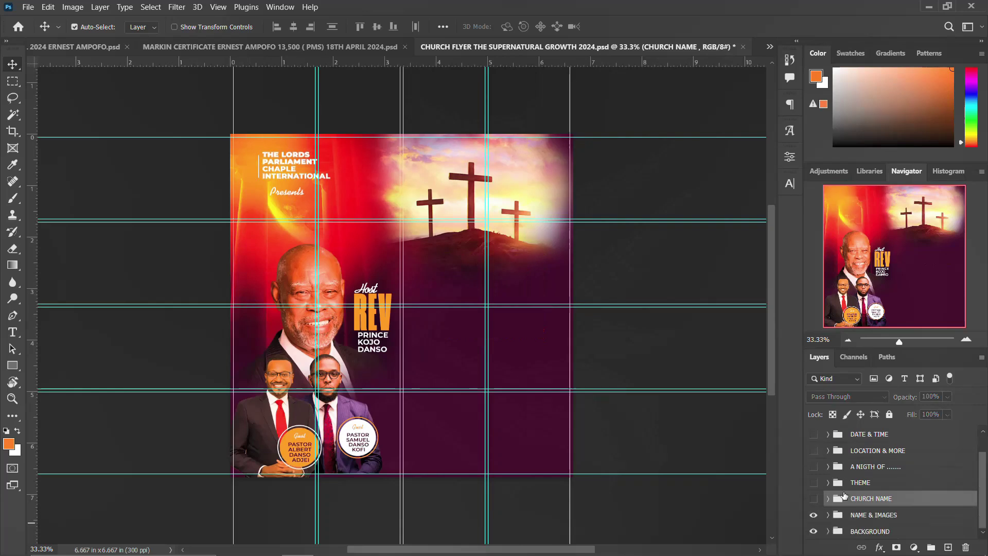
{"action": "left_click", "coordinate": [814, 514]}
Inspect the BACKGROUND group's Color Fill 1, CROSS IMAGE and Ellipse 1 layers
{"action": "left_click", "coordinate": [828, 531]}
{"action": "scroll", "coordinate": [859, 510], "scroll_direction": "down", "scroll_amount": 1}
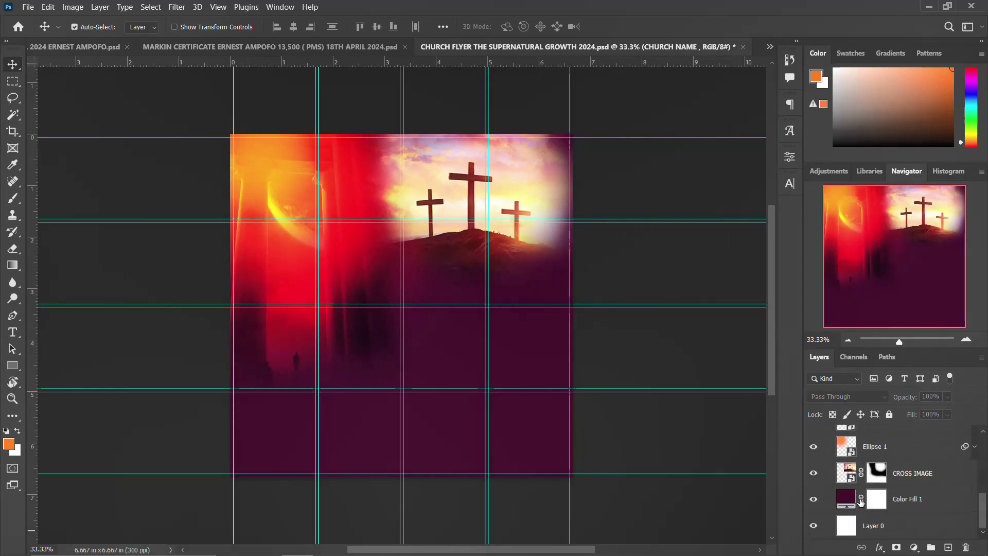
{"action": "left_click", "coordinate": [869, 499]}
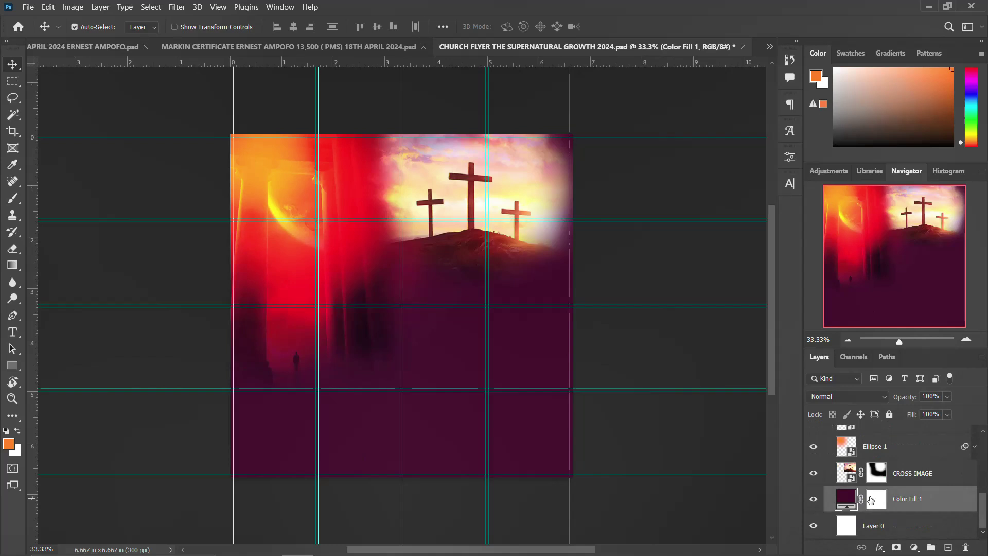
{"action": "left_click", "coordinate": [913, 474]}
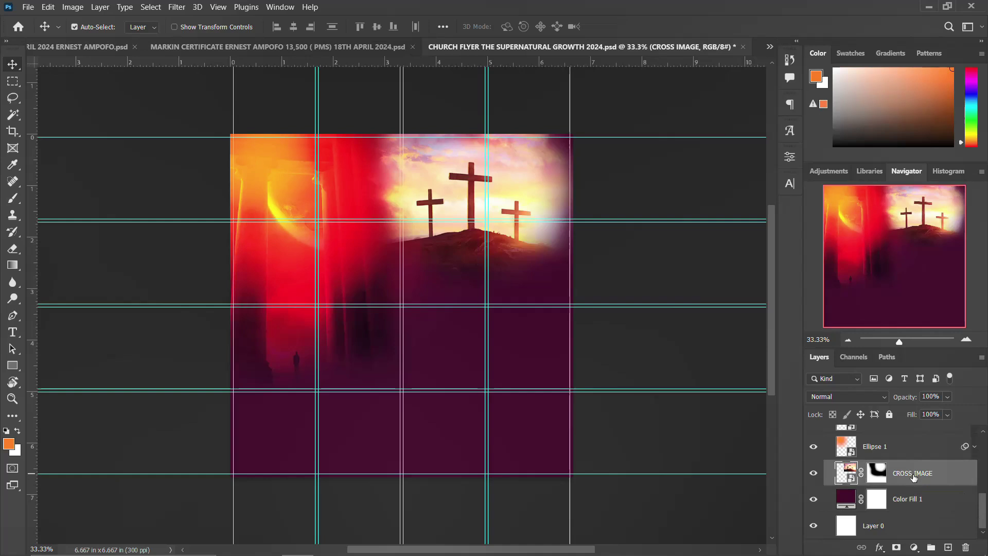
{"action": "scroll", "coordinate": [906, 476], "scroll_direction": "up", "scroll_amount": 1}
{"action": "left_click", "coordinate": [879, 473]}
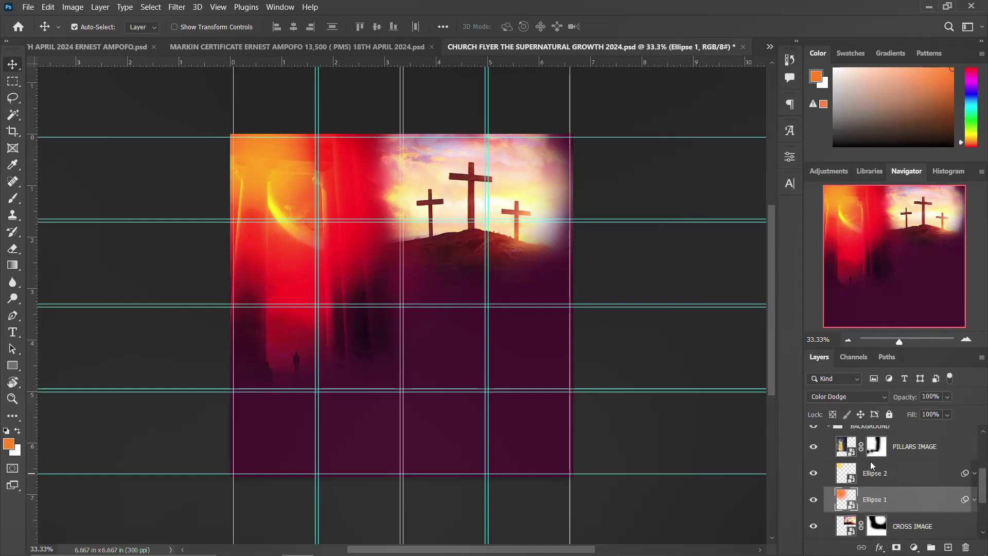
{"action": "scroll", "coordinate": [869, 461], "scroll_direction": "up", "scroll_amount": 1}
{"action": "scroll", "coordinate": [854, 466], "scroll_direction": "up", "scroll_amount": 1}
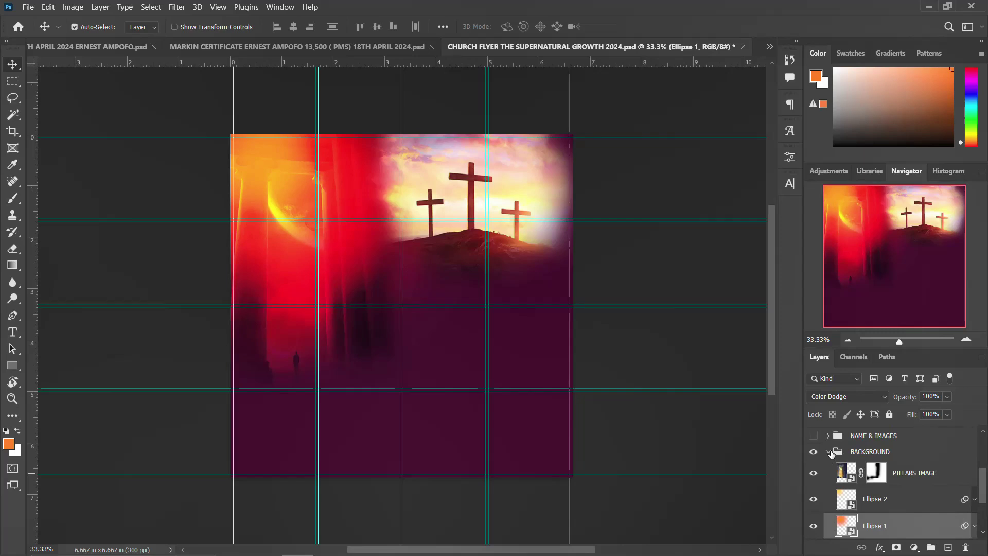
{"action": "left_click", "coordinate": [829, 455]}
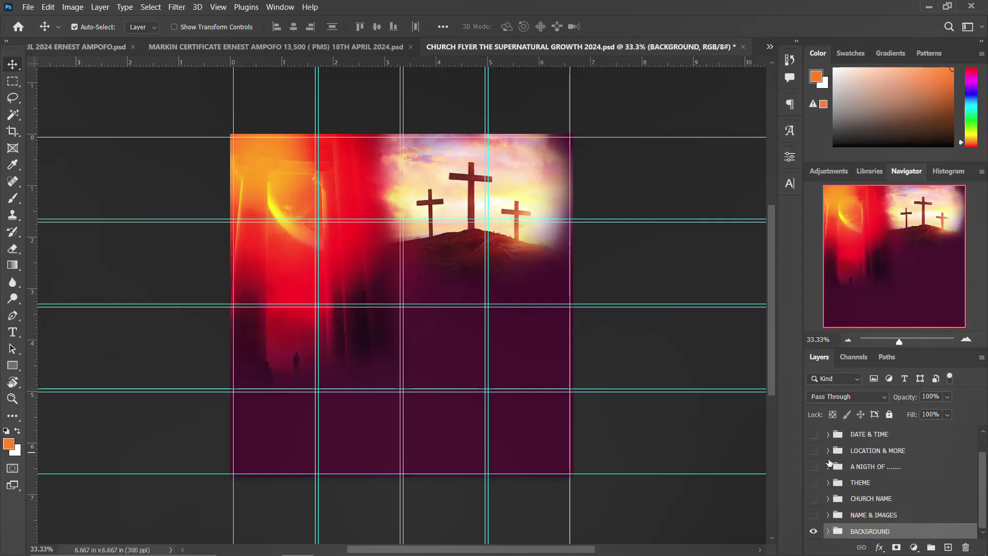
Show all groups again and stamp the visible layers into Layer 1 with Ctrl+Shift+Alt+E
{"action": "left_click", "coordinate": [813, 515]}
{"action": "left_click", "coordinate": [813, 483]}
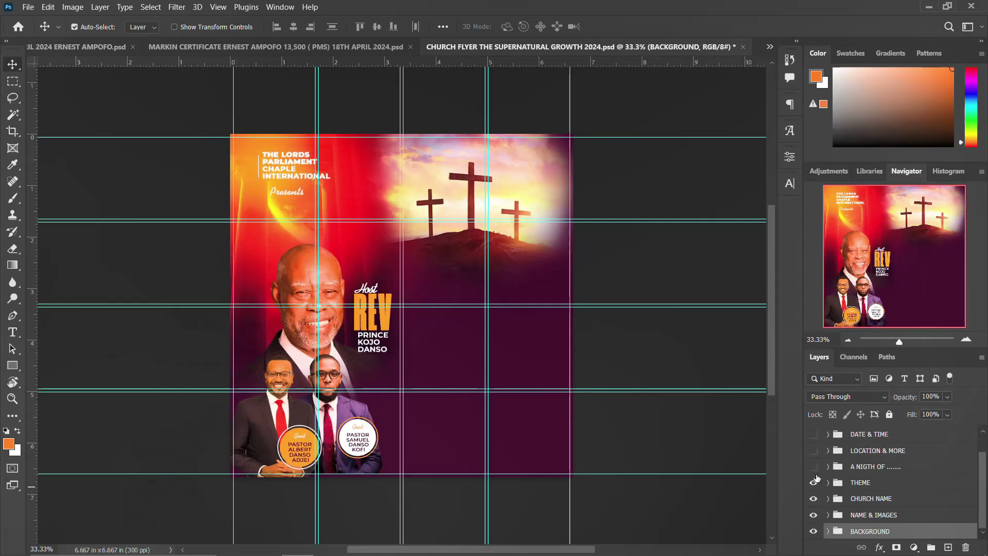
{"action": "left_click", "coordinate": [813, 450]}
{"action": "left_click", "coordinate": [813, 434]}
{"action": "key", "text": "ctrl+shift+alt+e"}
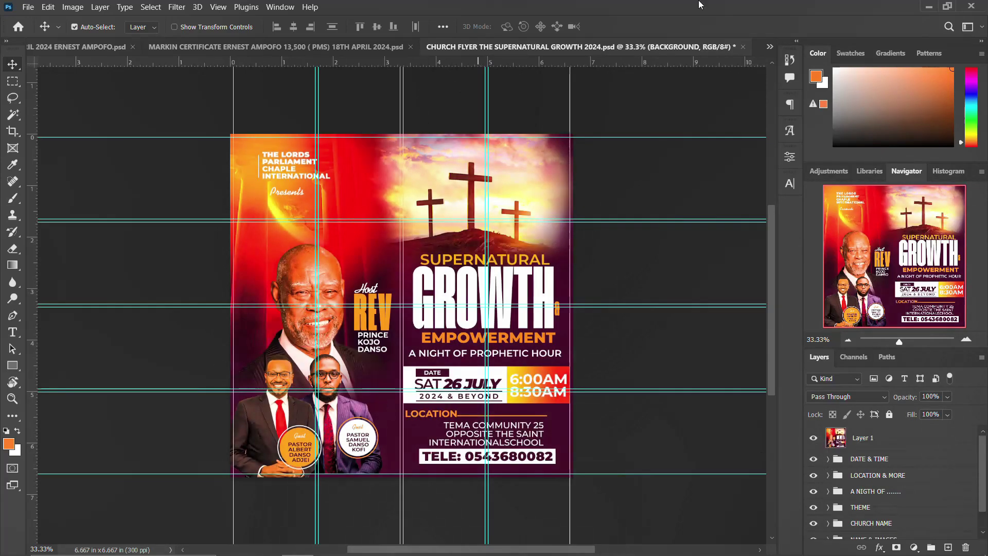
{"action": "mouse_move", "coordinate": [265, 543]}
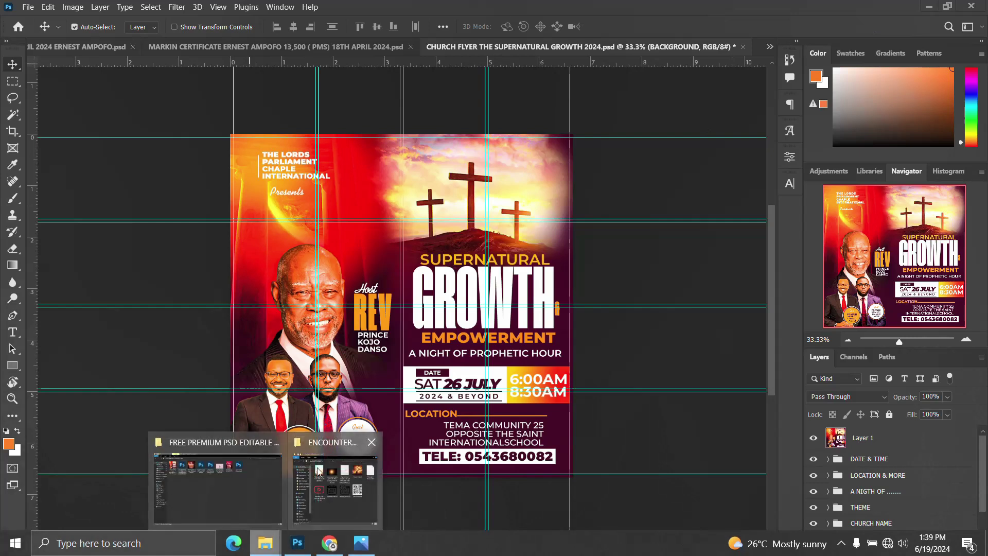
Open EASTER CHURCH FLYER 2024 AND BEYOND.psd from the PART 4 folder in Photoshop
{"action": "left_click", "coordinate": [224, 492]}
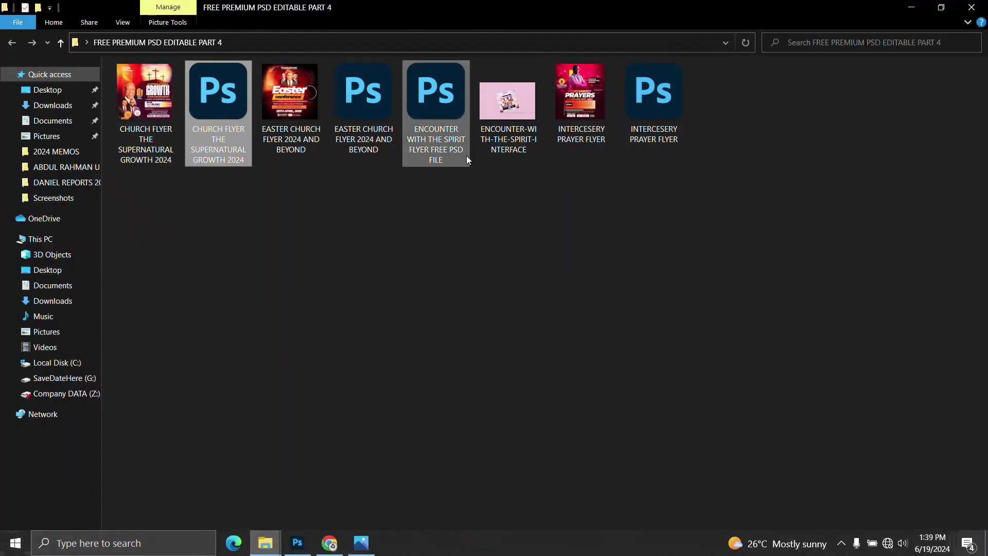
{"action": "left_click", "coordinate": [350, 101]}
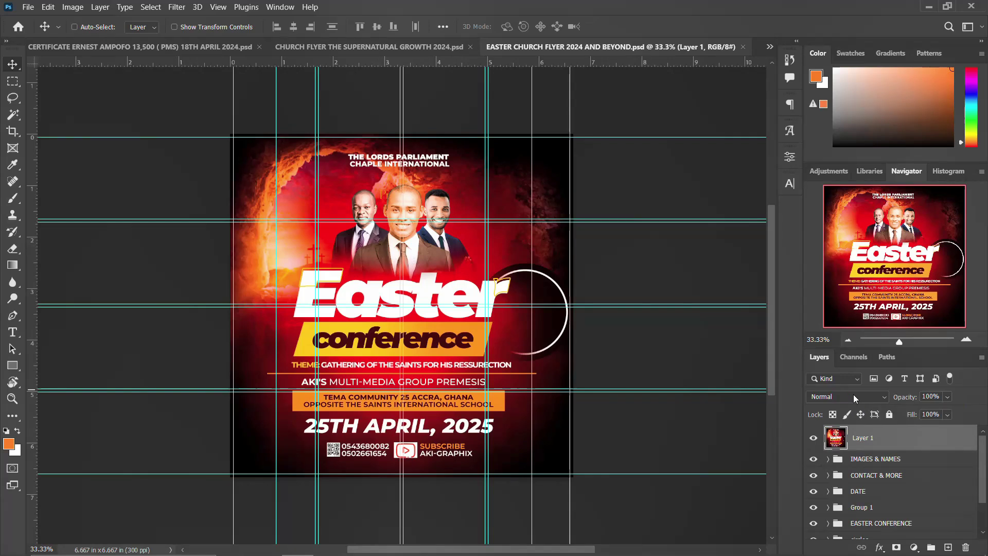
Zoom in on the Easter flyer, hide the guides, and hide the merged Layer 1
{"action": "key", "text": "ctrl+plus"}
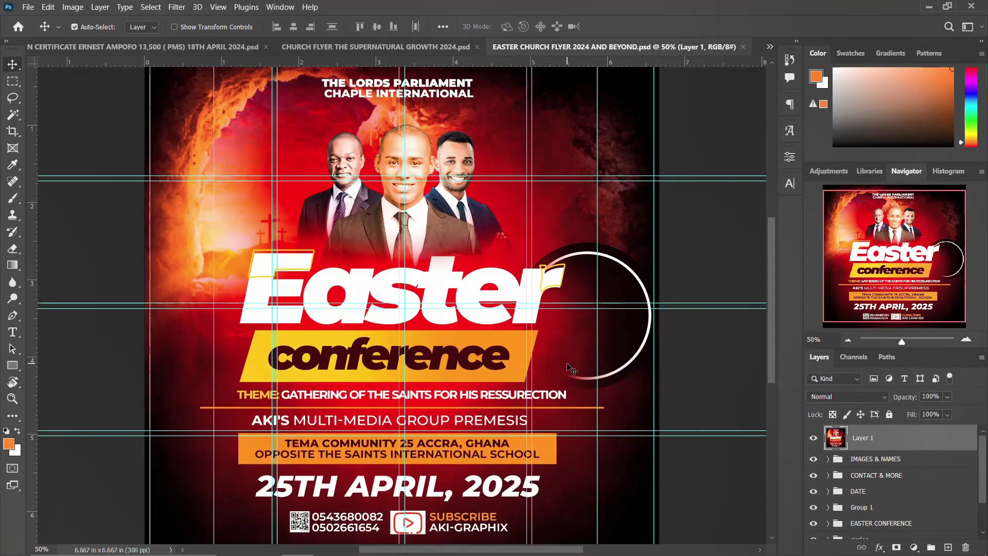
{"action": "scroll", "coordinate": [563, 364], "scroll_direction": "down", "scroll_amount": 1}
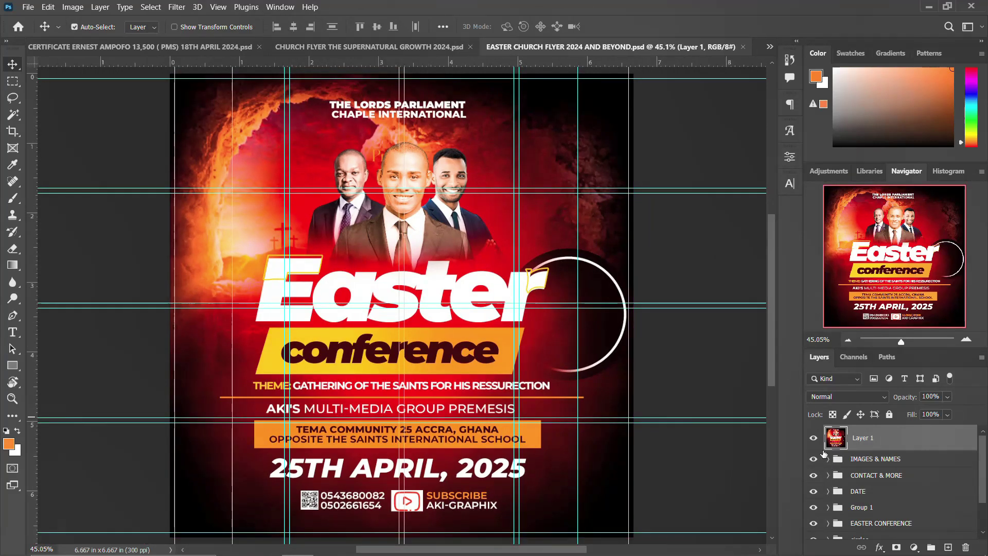
{"action": "key", "text": "ctrl+semicolon"}
{"action": "key", "text": "ctrl+semicolon"}
{"action": "key", "text": "ctrl+semicolon"}
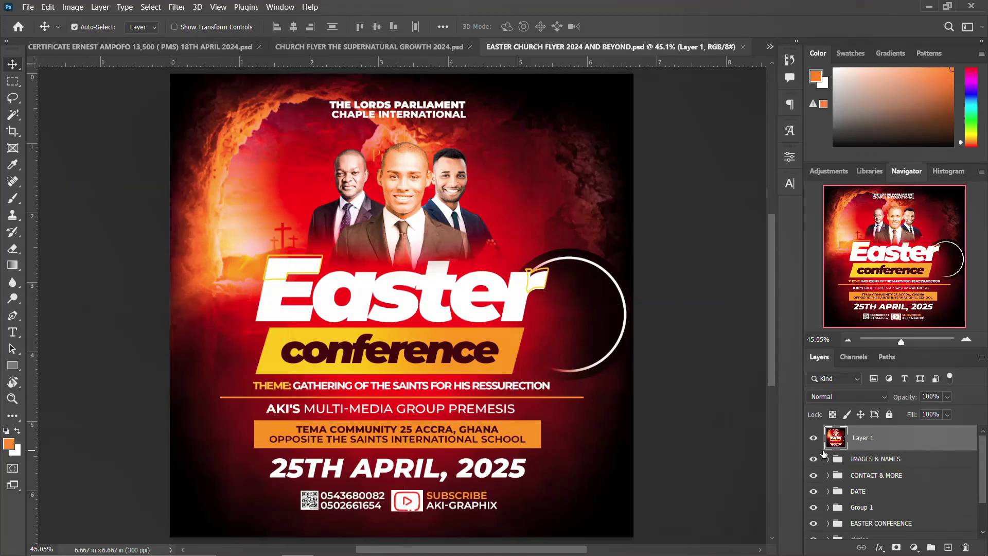
{"action": "left_click", "coordinate": [813, 438]}
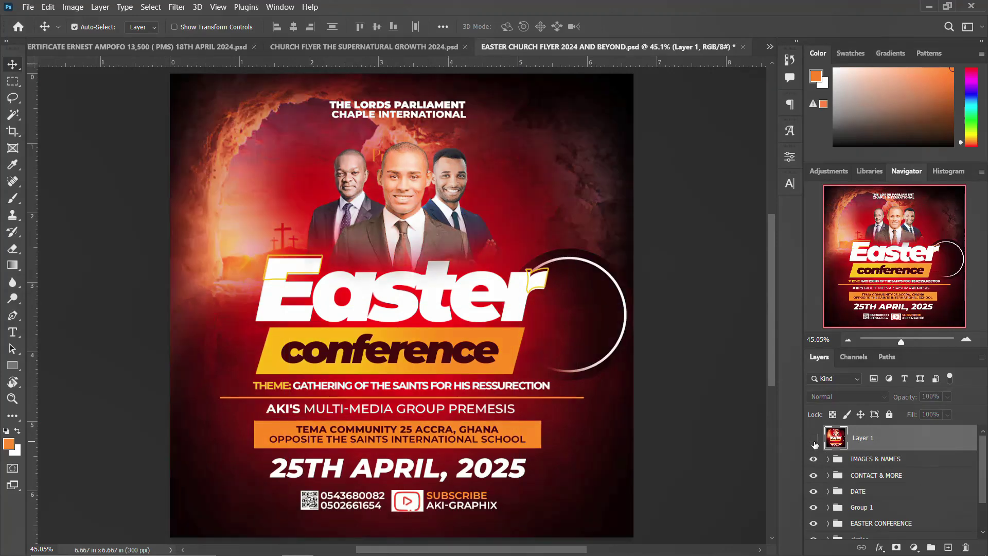
{"action": "left_click", "coordinate": [813, 438]}
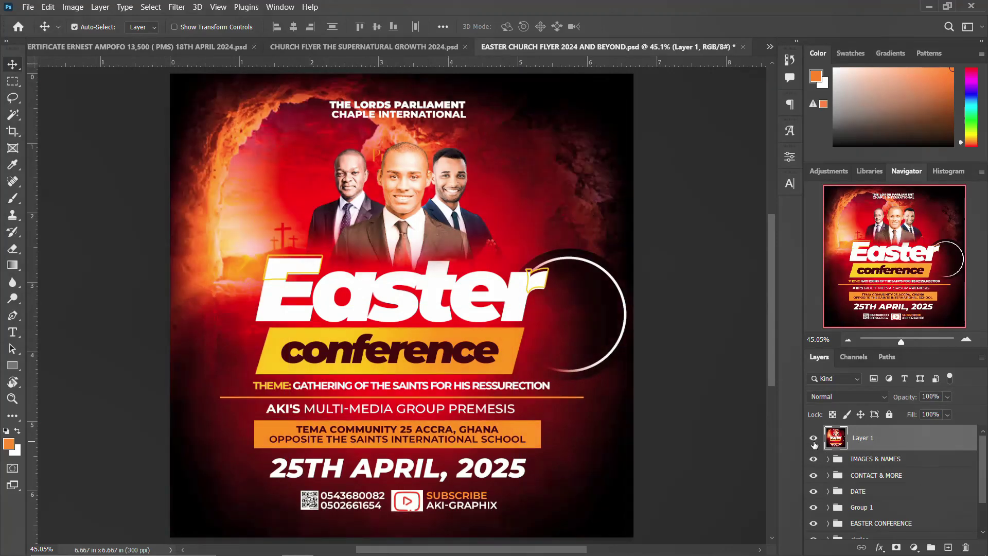
{"action": "left_click", "coordinate": [813, 441]}
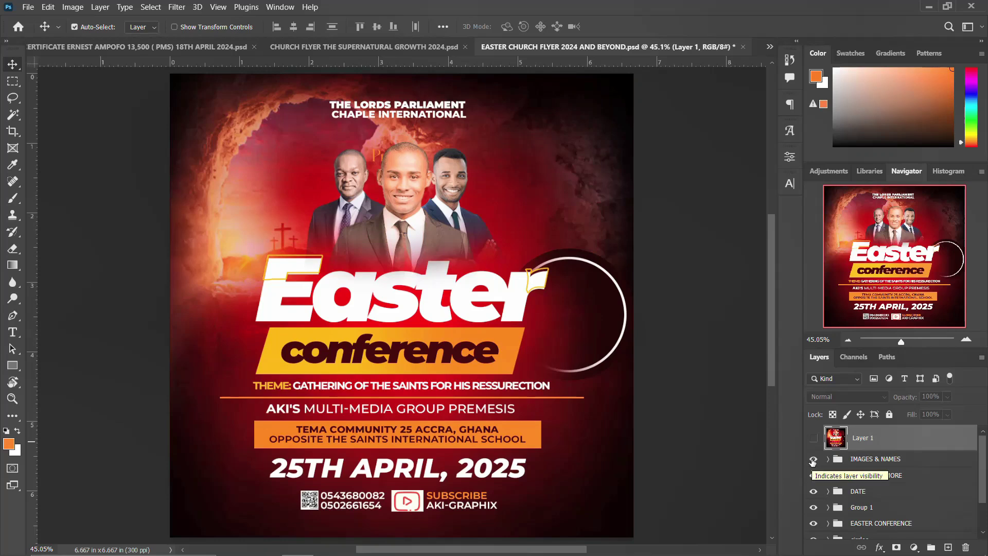
Toggle IMAGES & NAMES, CONTACT & MORE, DATE and Group 1 off and back on
{"action": "left_click", "coordinate": [813, 459]}
{"action": "left_click", "coordinate": [813, 459]}
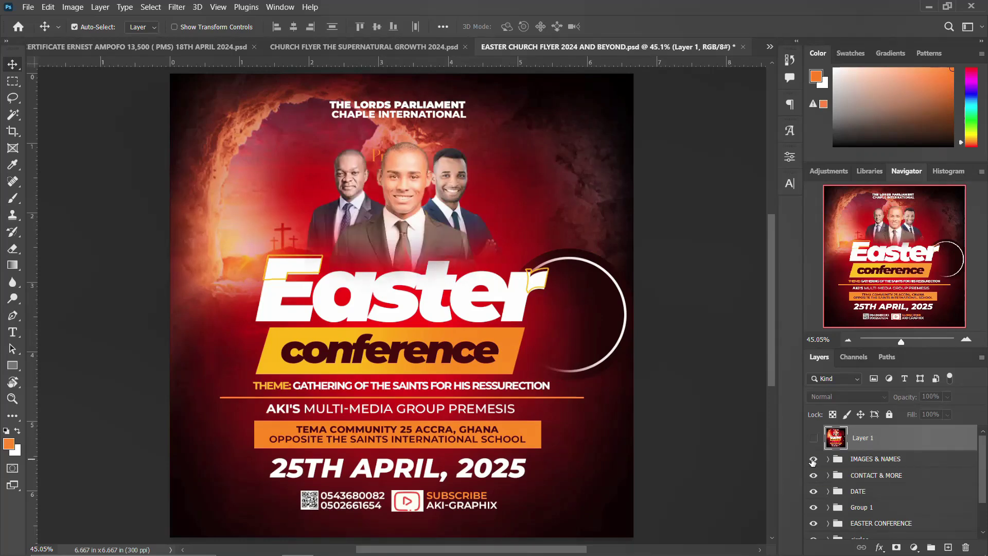
{"action": "left_click", "coordinate": [813, 459]}
{"action": "left_click", "coordinate": [813, 459]}
{"action": "left_click", "coordinate": [815, 475]}
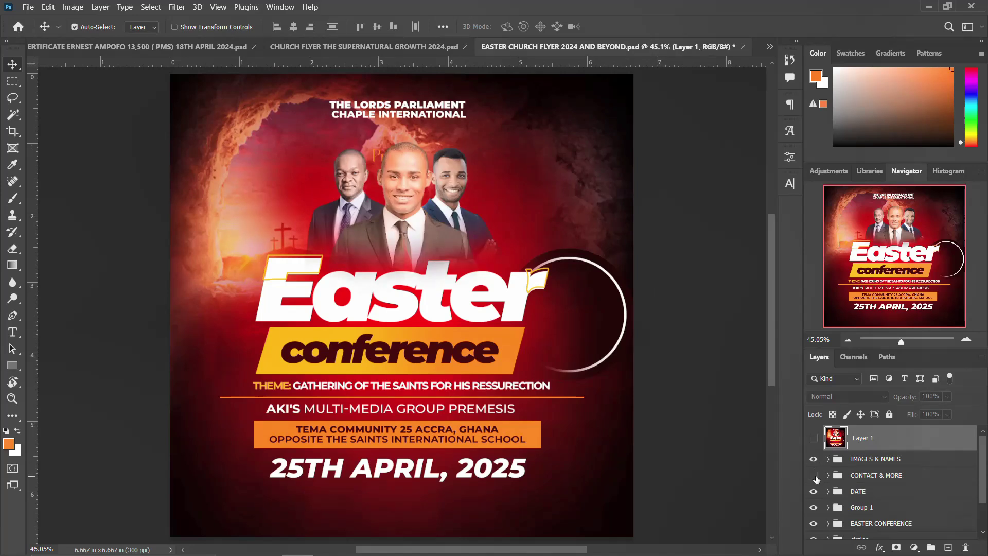
{"action": "left_click", "coordinate": [814, 476]}
{"action": "left_click", "coordinate": [815, 491]}
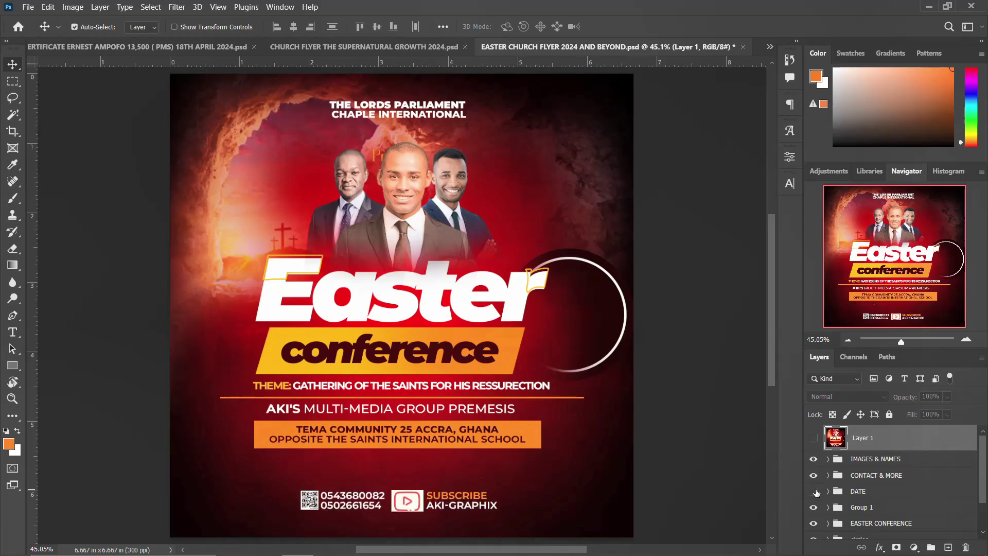
{"action": "left_click", "coordinate": [814, 491]}
{"action": "left_click", "coordinate": [814, 507]}
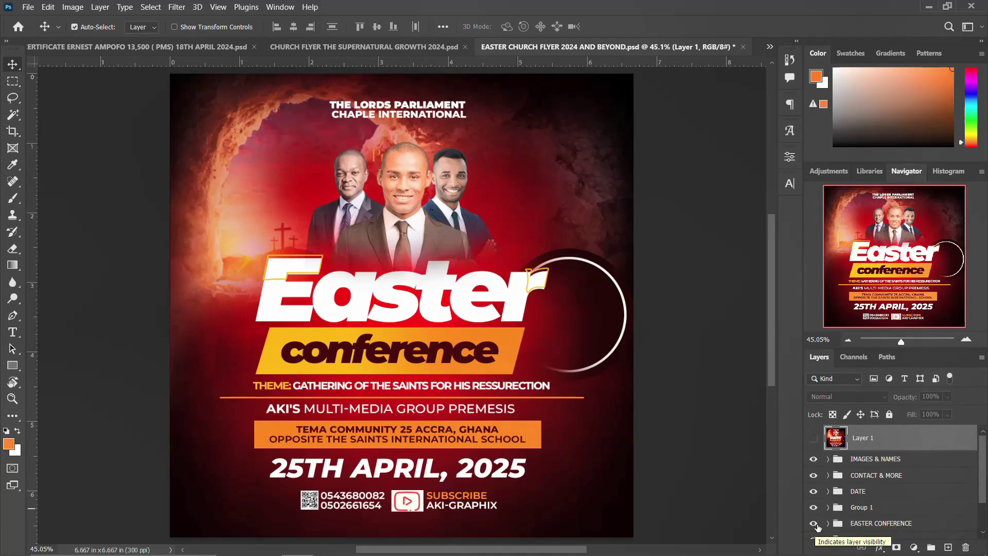
Toggle the Easter conference title, circles and church name, then hide contact, DATE and Group 1
{"action": "left_click", "coordinate": [814, 523]}
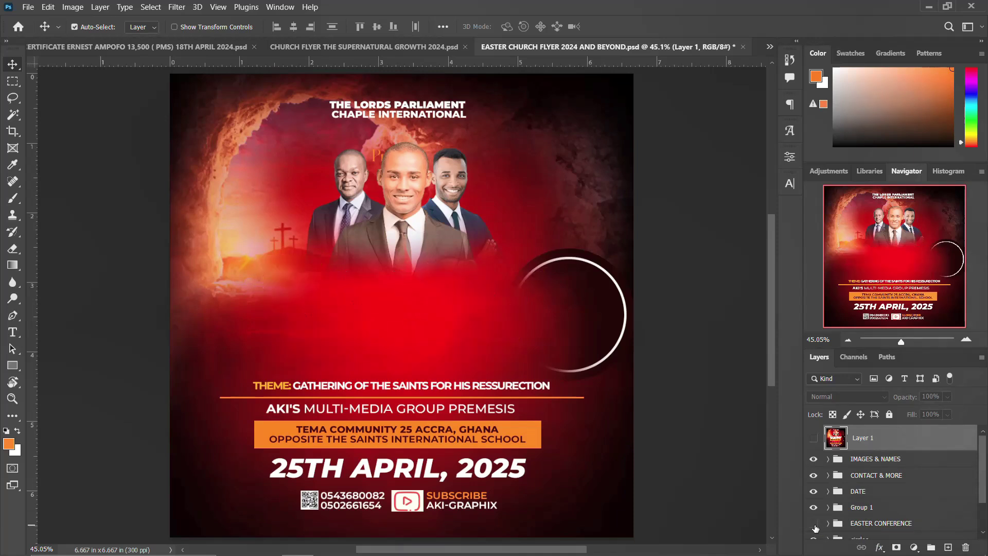
{"action": "left_click", "coordinate": [814, 523]}
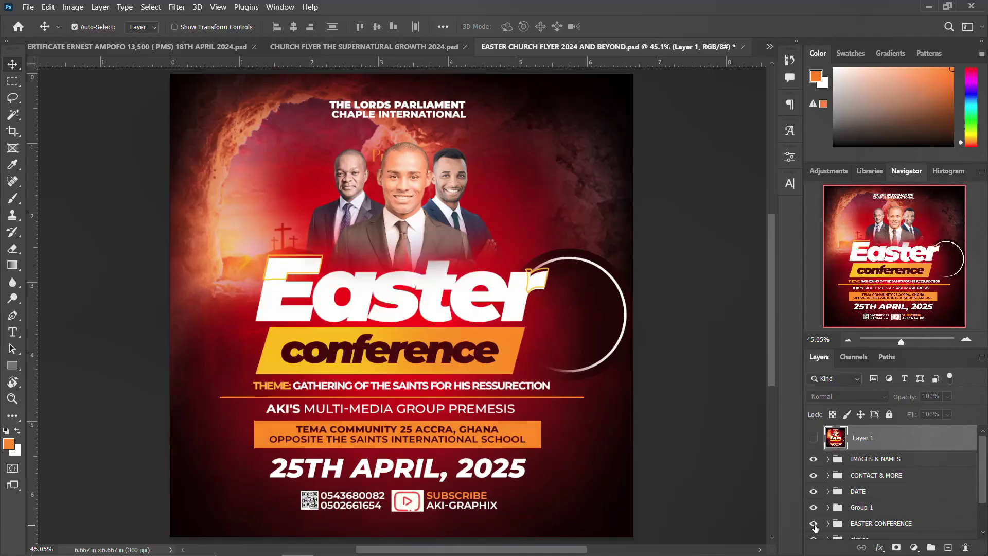
{"action": "scroll", "coordinate": [815, 526], "scroll_direction": "down", "scroll_amount": 1}
{"action": "left_click", "coordinate": [814, 515]}
{"action": "left_click", "coordinate": [813, 515]}
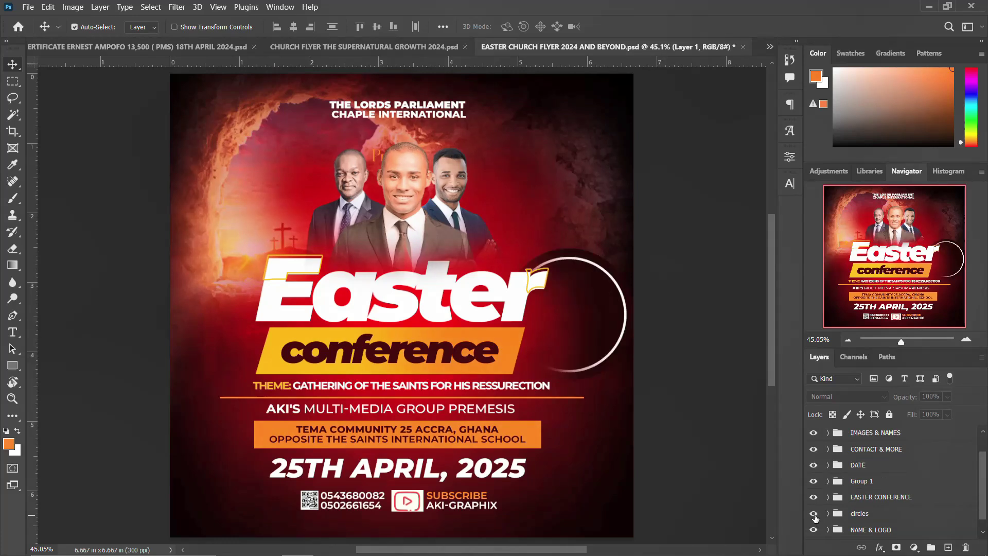
{"action": "scroll", "coordinate": [815, 518], "scroll_direction": "down", "scroll_amount": 1}
{"action": "left_click", "coordinate": [813, 514]}
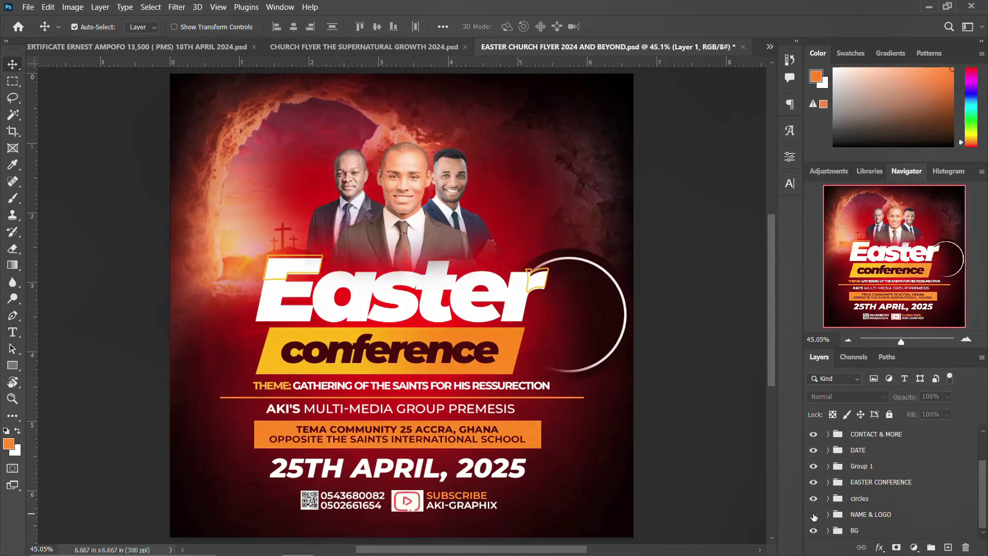
{"action": "left_click", "coordinate": [813, 514]}
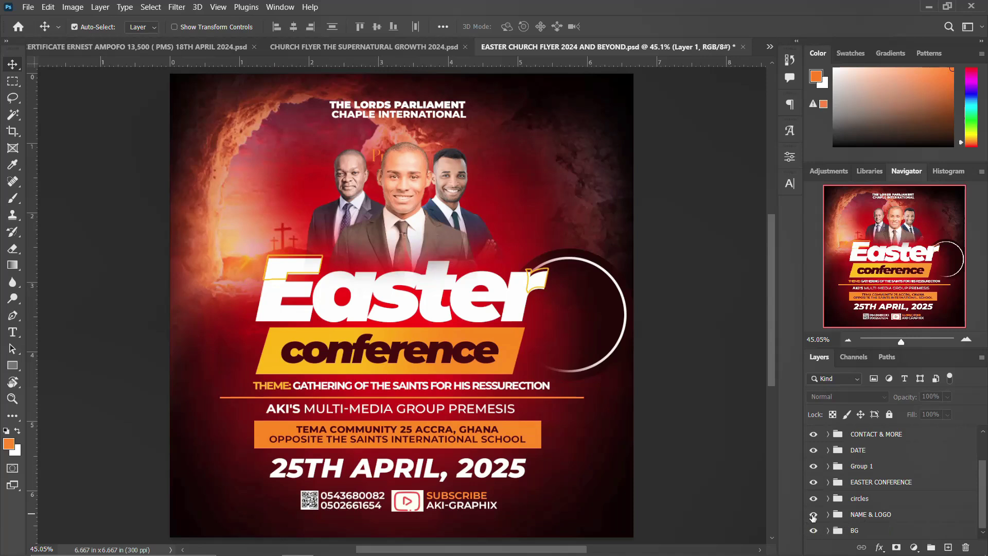
{"action": "left_click_drag", "start_coordinate": [814, 433], "coordinate": [813, 515]}
Hide the IMAGES & NAMES group with the three men's photos
{"action": "scroll", "coordinate": [845, 470], "scroll_direction": "up", "scroll_amount": 1}
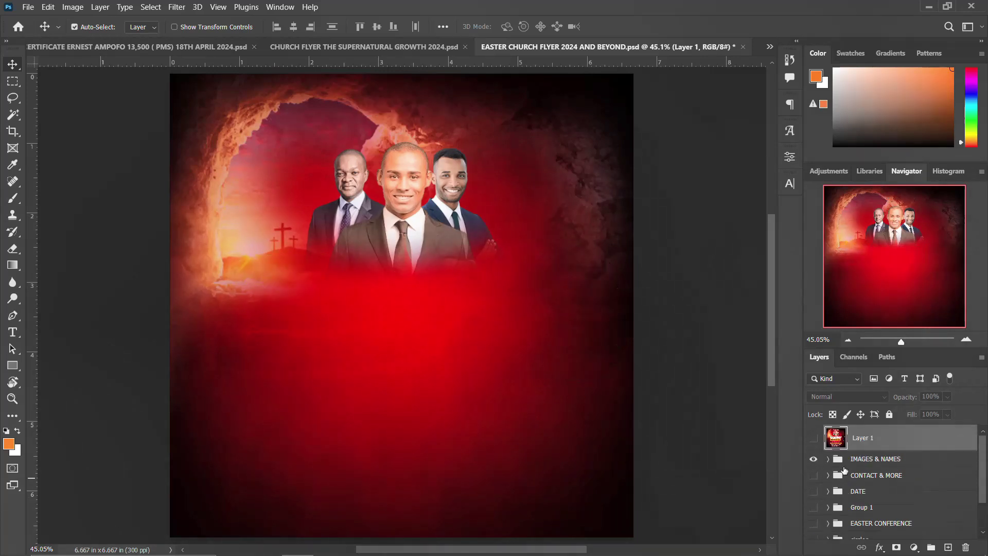
{"action": "left_click", "coordinate": [813, 459]}
{"action": "scroll", "coordinate": [847, 456], "scroll_direction": "down", "scroll_amount": 1}
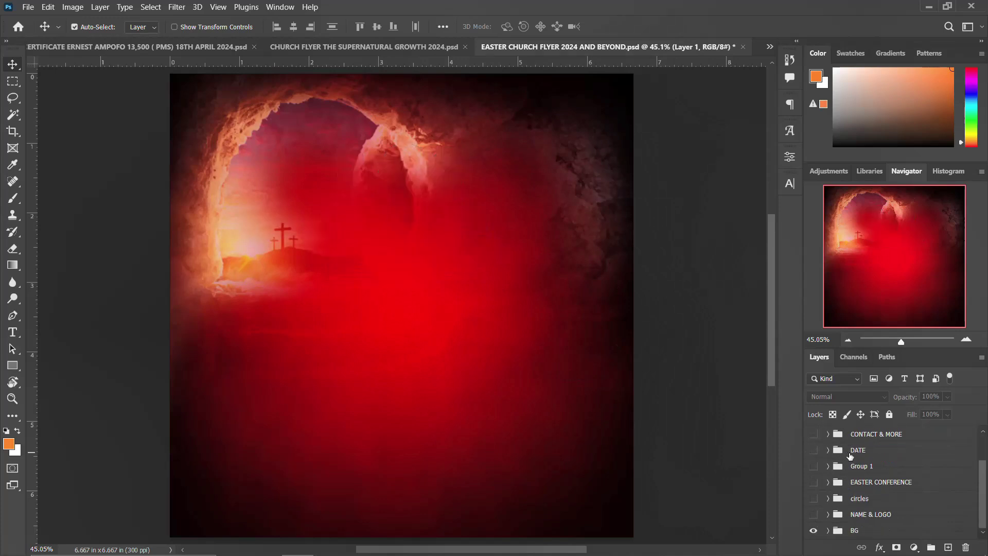
Expand BG and select its Gradient Fill 1, leather_texture_design2, Tomb and Tomb copy layers
{"action": "left_click", "coordinate": [827, 530]}
{"action": "scroll", "coordinate": [844, 510], "scroll_direction": "down", "scroll_amount": 3}
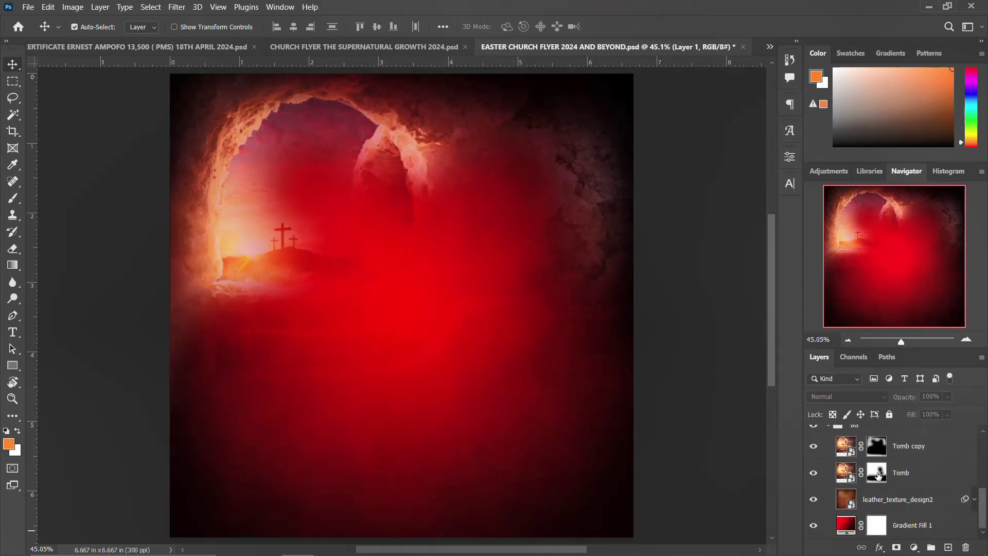
{"action": "left_click", "coordinate": [909, 524]}
{"action": "left_click", "coordinate": [901, 504]}
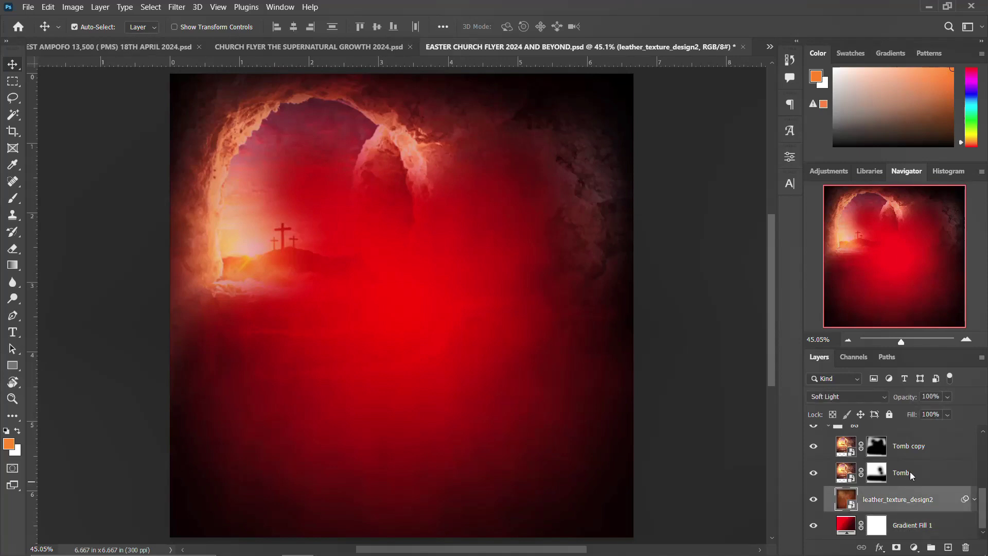
{"action": "left_click", "coordinate": [910, 472]}
{"action": "left_click", "coordinate": [917, 449]}
Collapse the BG group and re-show the title, circle and church name groups
{"action": "scroll", "coordinate": [916, 477], "scroll_direction": "up", "scroll_amount": 2}
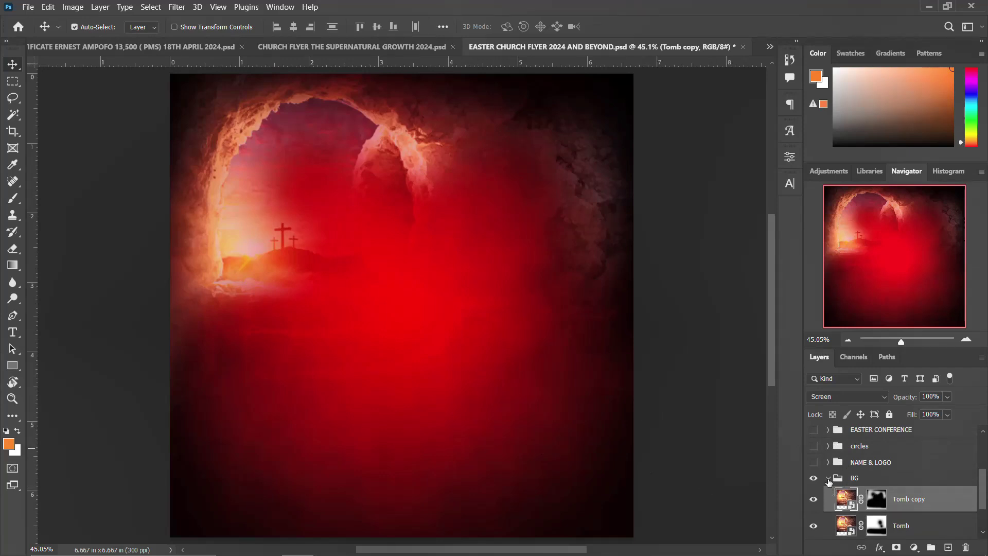
{"action": "left_click", "coordinate": [828, 479]}
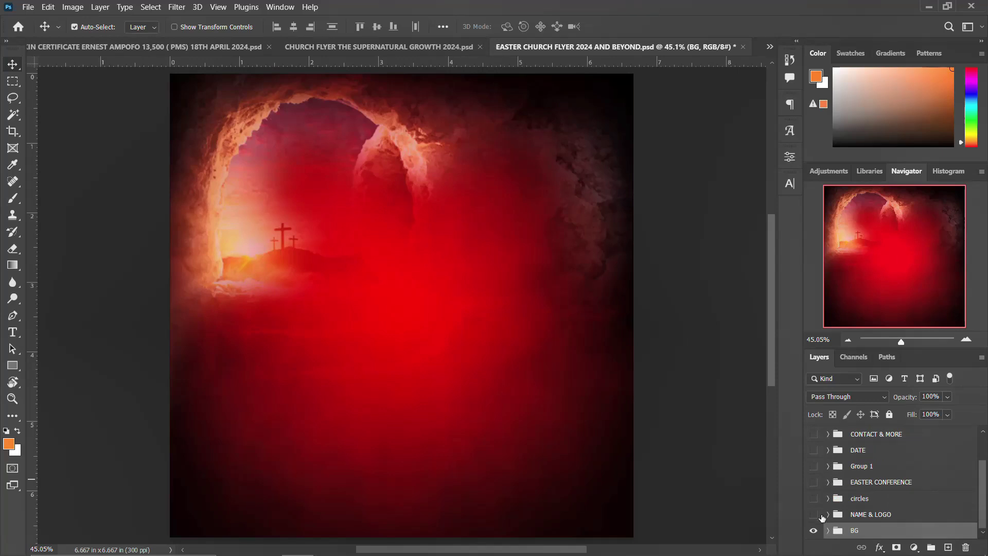
{"action": "mouse_move", "coordinate": [813, 514]}
{"action": "left_mouse_down"}
{"action": "mouse_move", "coordinate": [815, 438]}
{"action": "mouse_move", "coordinate": [811, 458]}
{"action": "left_mouse_up"}
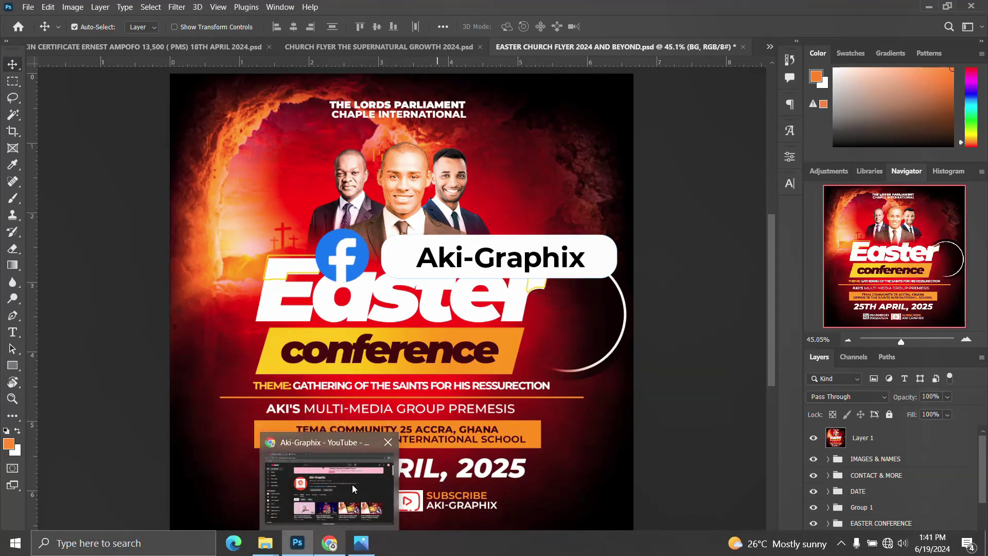
Switch to the browser and scroll through the YouTube channel's Videos page
{"action": "mouse_move", "coordinate": [329, 542]}
{"action": "left_click", "coordinate": [348, 485]}
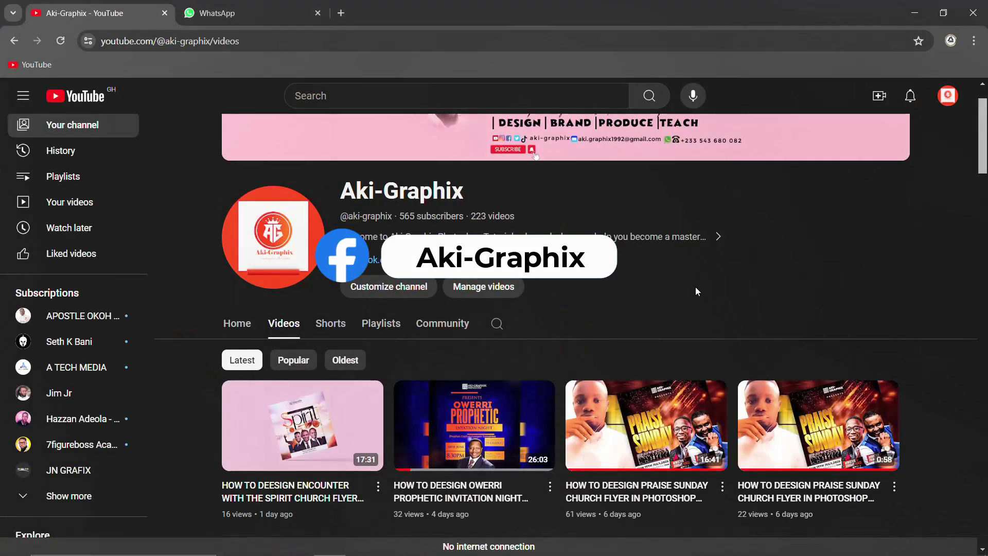
{"action": "scroll", "coordinate": [671, 368], "scroll_direction": "down", "scroll_amount": 3}
{"action": "scroll", "coordinate": [671, 364], "scroll_direction": "up", "scroll_amount": 1}
{"action": "scroll", "coordinate": [671, 364], "scroll_direction": "up", "scroll_amount": 3}
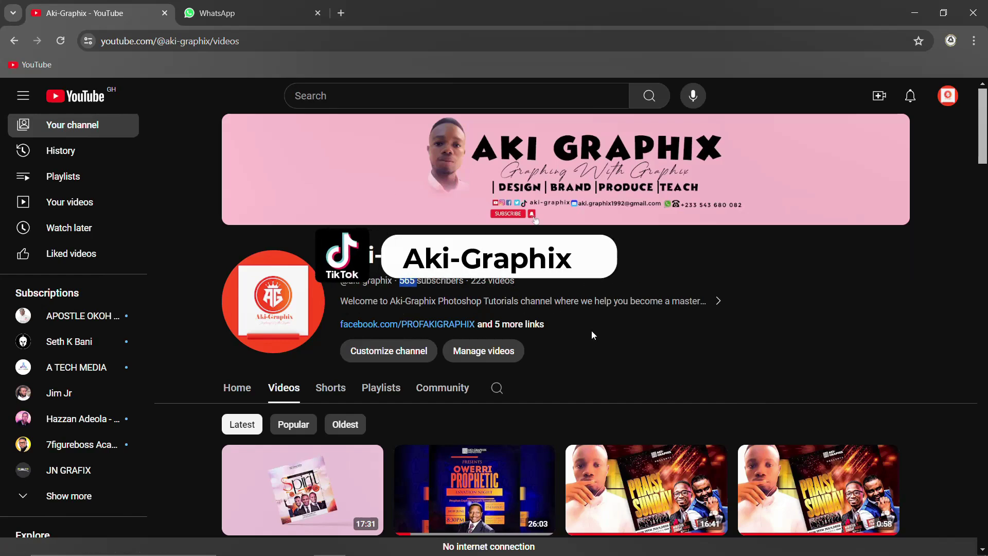
{"action": "scroll", "coordinate": [591, 330], "scroll_direction": "down", "scroll_amount": 4}
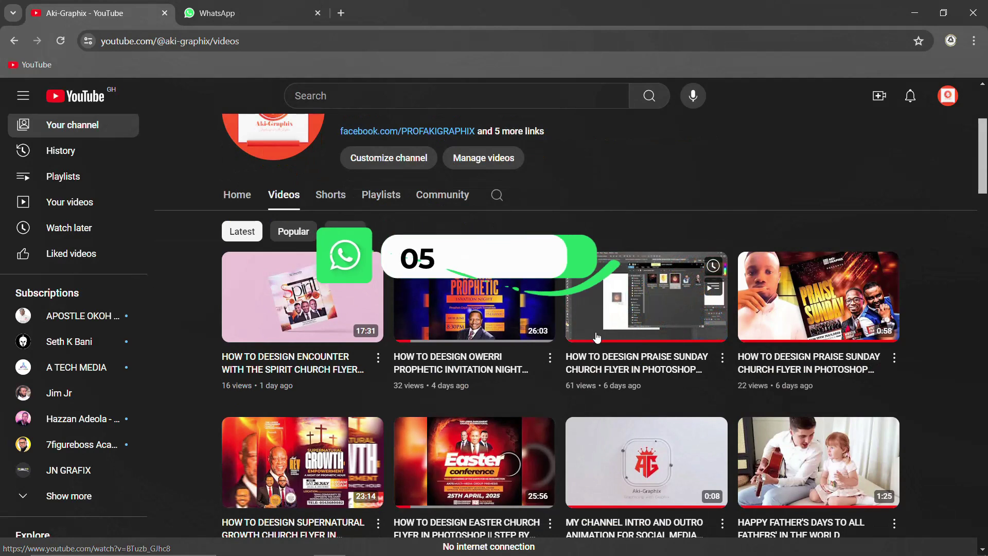
{"action": "scroll", "coordinate": [644, 298], "scroll_direction": "up", "scroll_amount": 4}
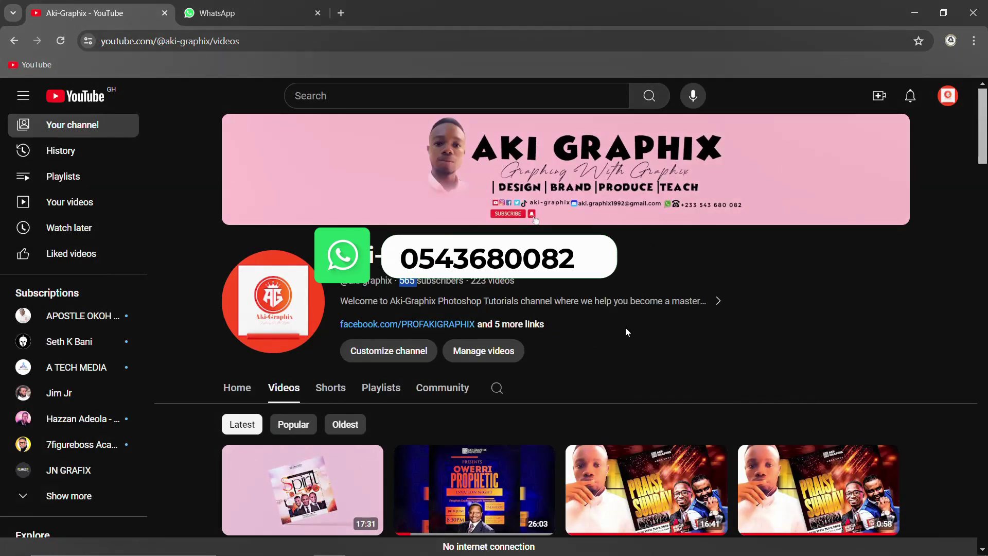
{"action": "scroll", "coordinate": [626, 329], "scroll_direction": "down", "scroll_amount": 1}
{"action": "scroll", "coordinate": [715, 376], "scroll_direction": "down", "scroll_amount": 3}
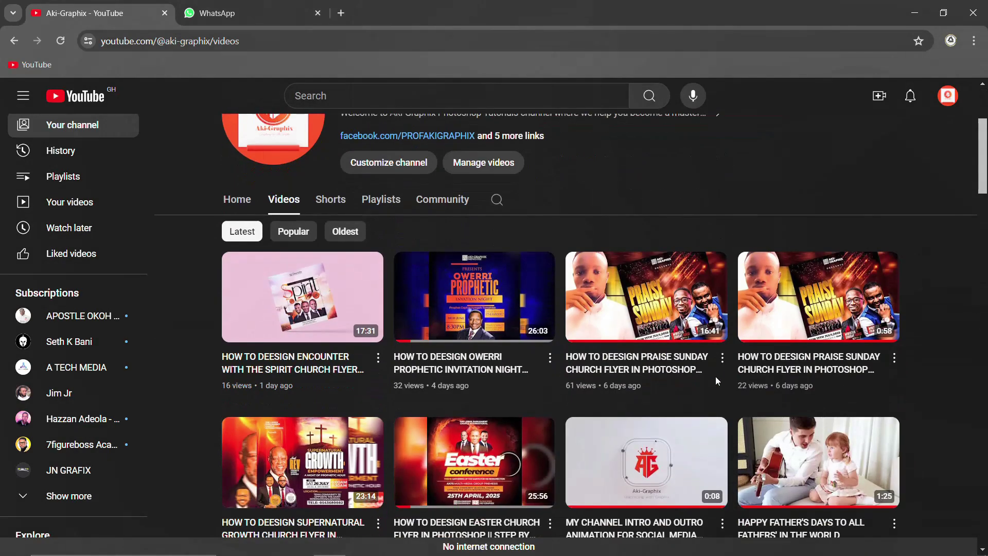
{"action": "scroll", "coordinate": [717, 381], "scroll_direction": "down", "scroll_amount": 3}
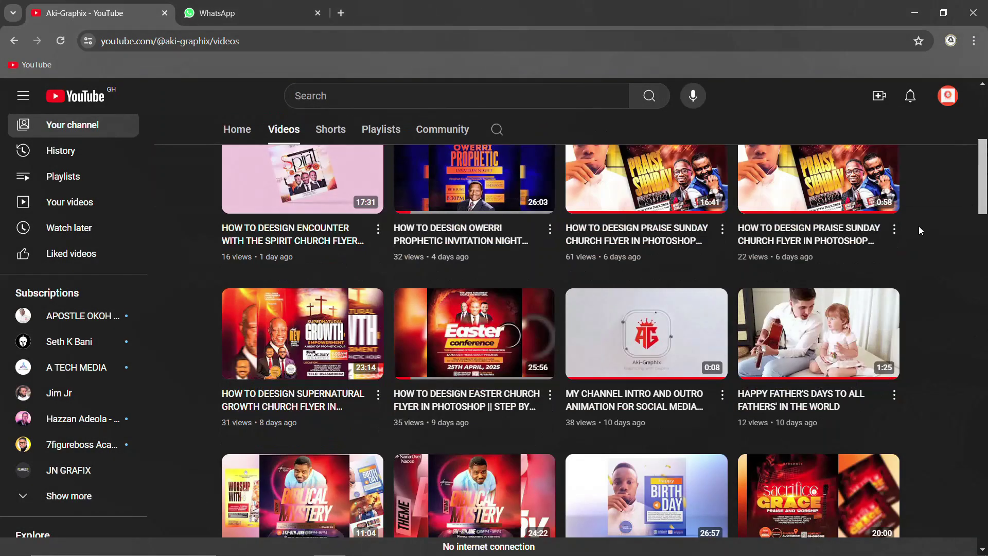
{"action": "scroll", "coordinate": [920, 230], "scroll_direction": "up", "scroll_amount": 3}
{"action": "scroll", "coordinate": [538, 304], "scroll_direction": "up", "scroll_amount": 3}
Clear the subscriber-count highlight and keep browsing the flyer-design tutorial uploads
{"action": "left_click", "coordinate": [615, 344]}
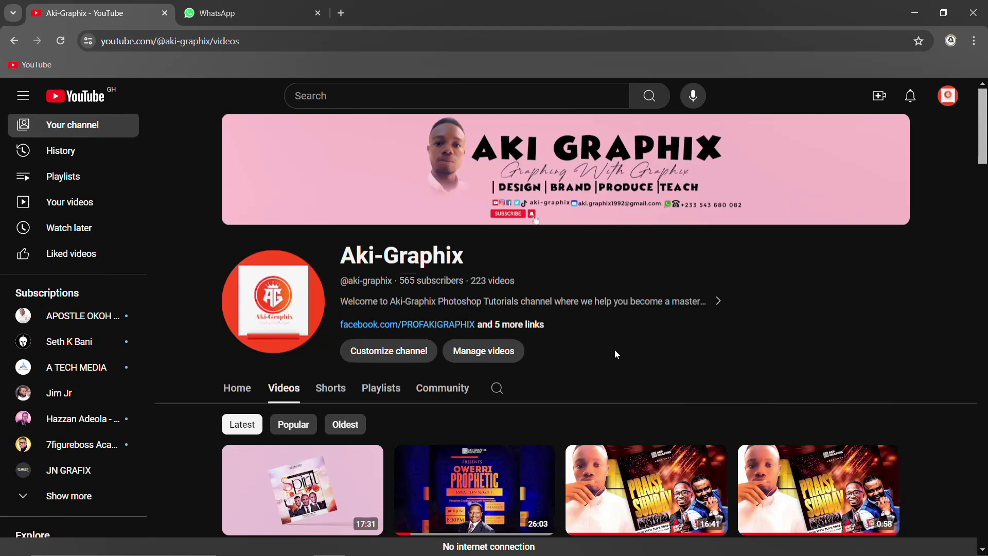
{"action": "scroll", "coordinate": [614, 353], "scroll_direction": "down", "scroll_amount": 2}
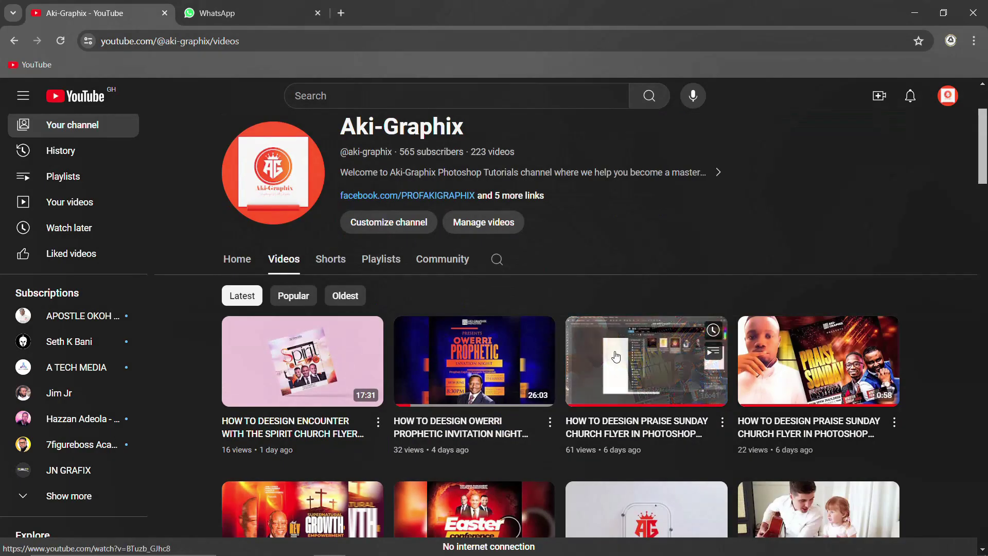
{"action": "scroll", "coordinate": [710, 322], "scroll_direction": "down", "scroll_amount": 1}
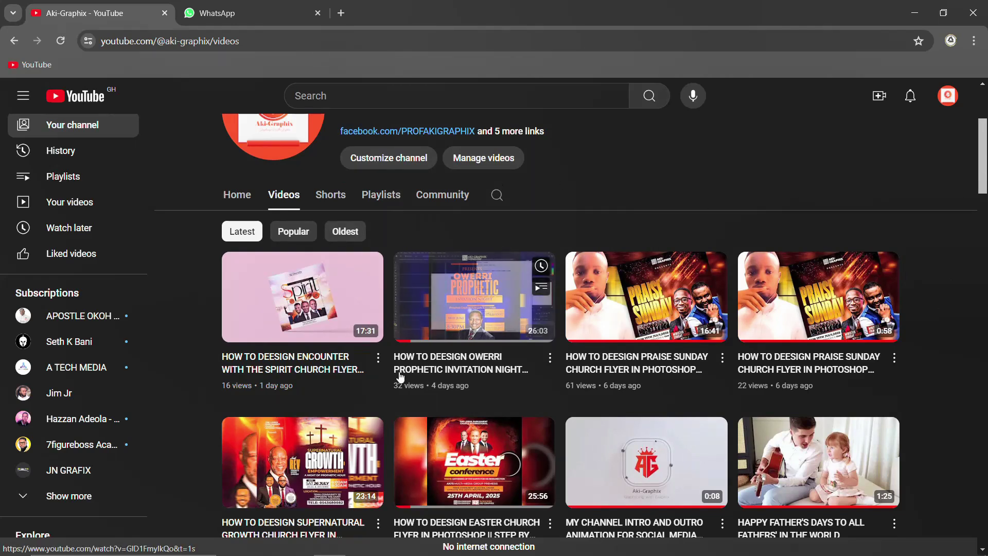
{"action": "scroll", "coordinate": [680, 162], "scroll_direction": "up", "scroll_amount": 1}
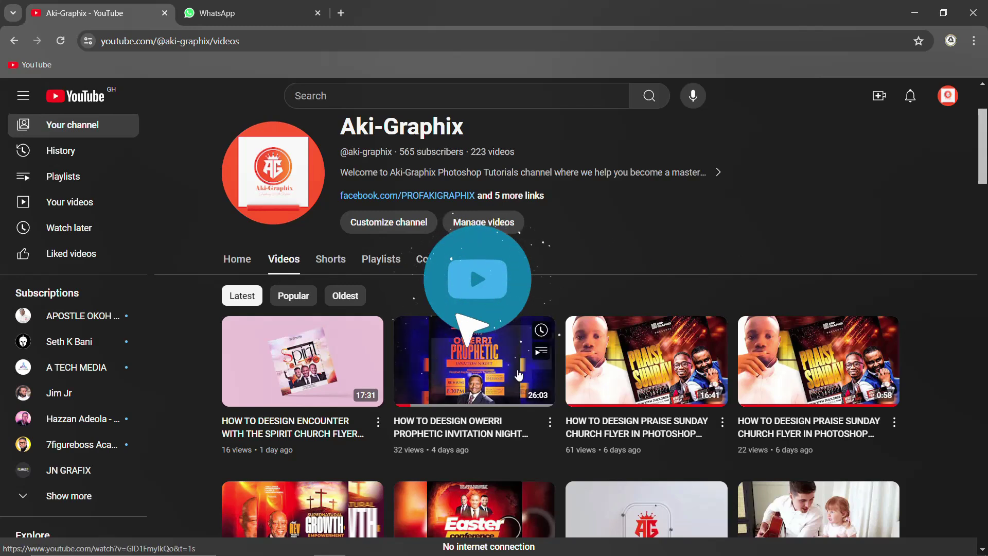
{"action": "scroll", "coordinate": [519, 373], "scroll_direction": "down", "scroll_amount": 2}
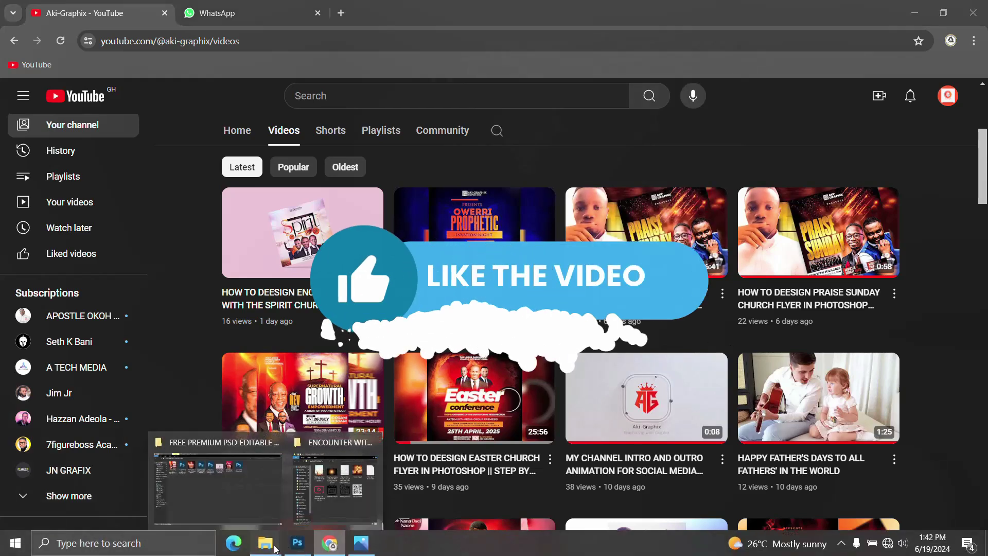
Bring up the PART 4 PSD folder and select ENCOUNTER WITH THE SPIRIT FLYER FREE PSD FILE
{"action": "left_click", "coordinate": [227, 486]}
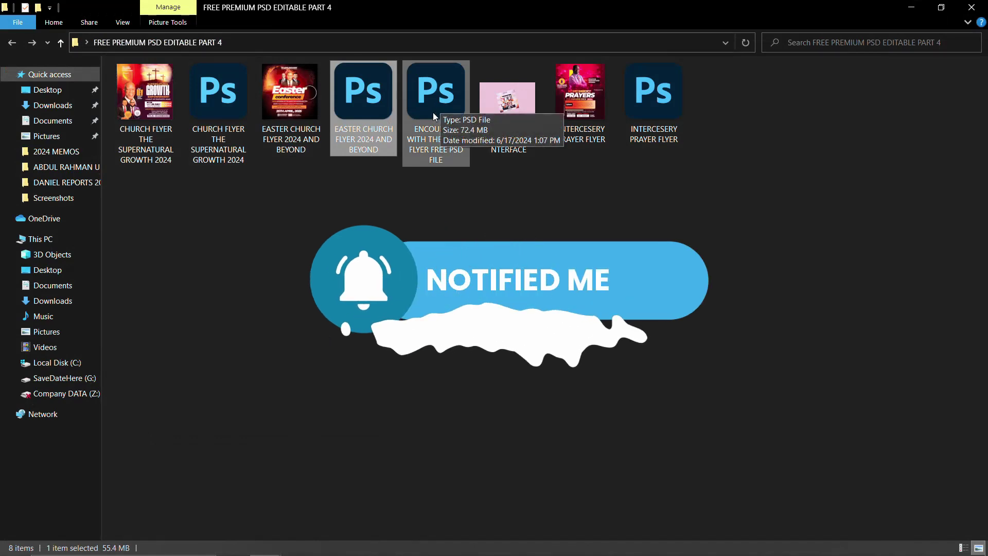
{"action": "left_click", "coordinate": [433, 112]}
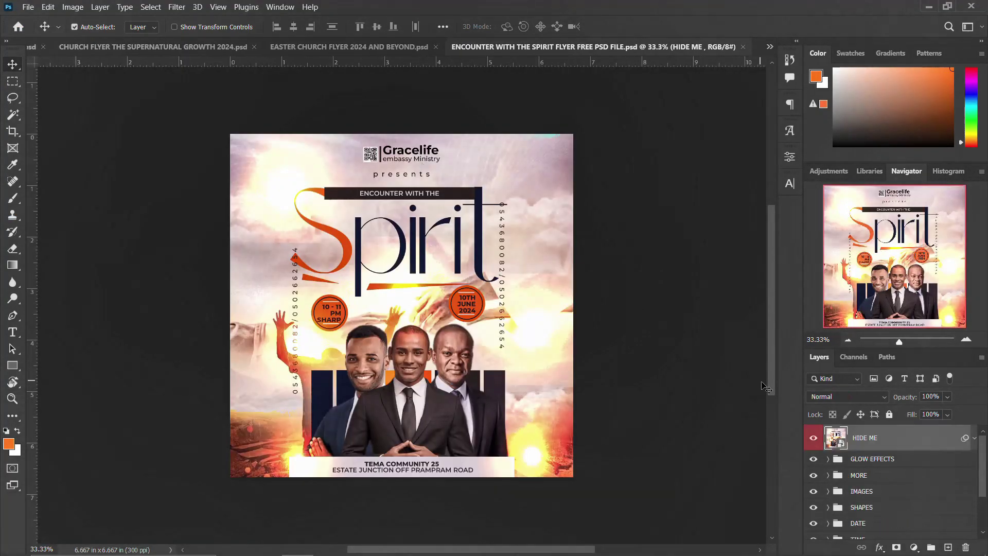
Hide the HIDE ME layer and toggle the GLOW EFFECTS and MORE groups off and on
{"action": "left_click", "coordinate": [813, 438]}
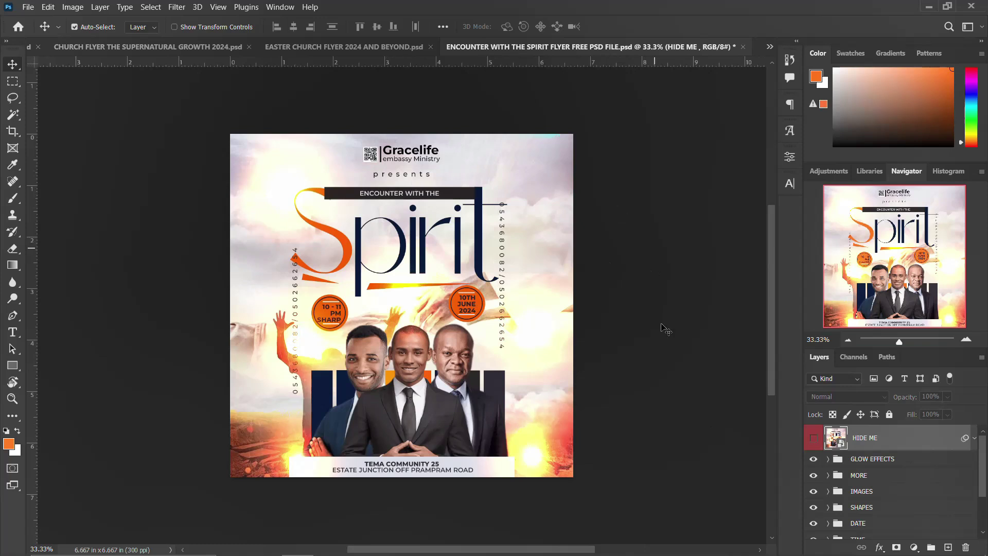
{"action": "left_click", "coordinate": [813, 459]}
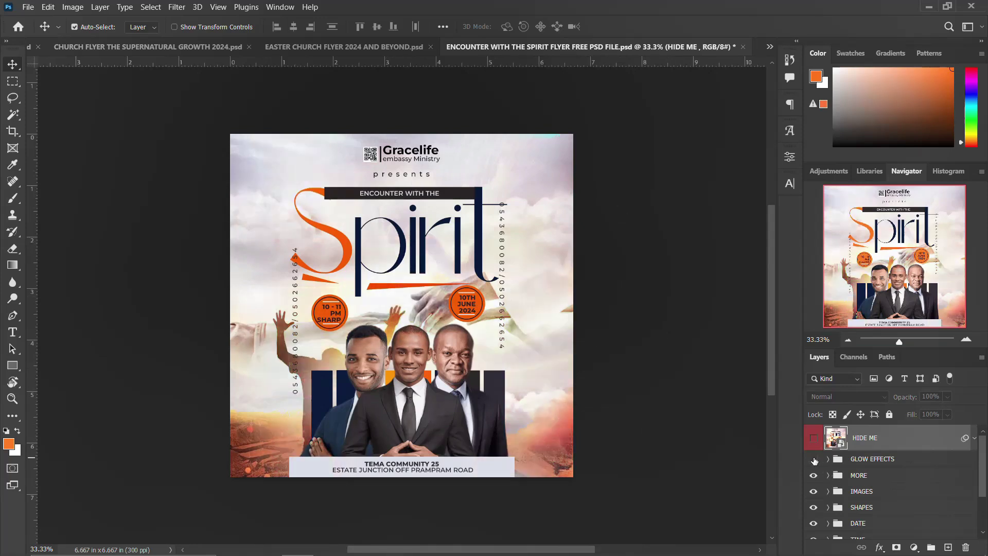
{"action": "left_click", "coordinate": [813, 459]}
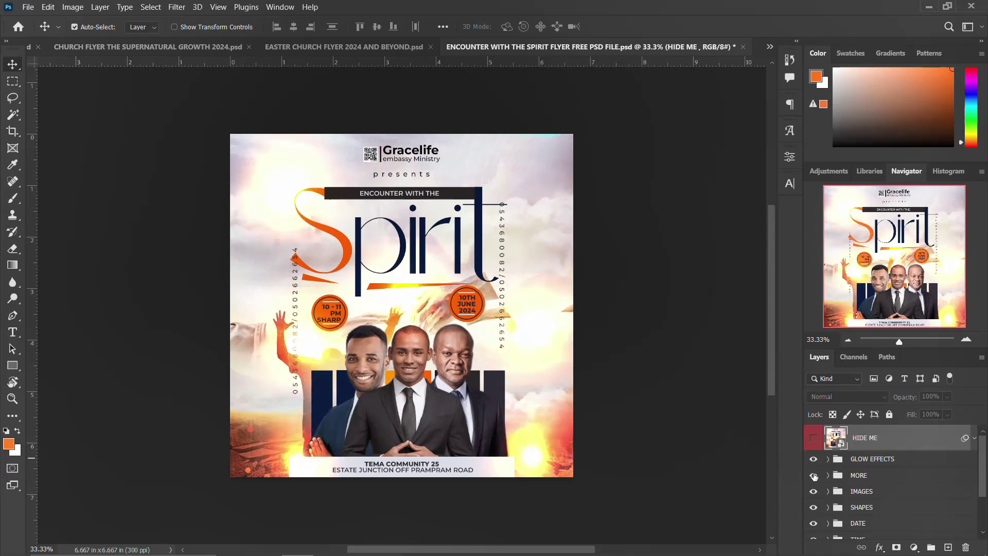
{"action": "left_click", "coordinate": [814, 475]}
{"action": "left_click", "coordinate": [814, 475]}
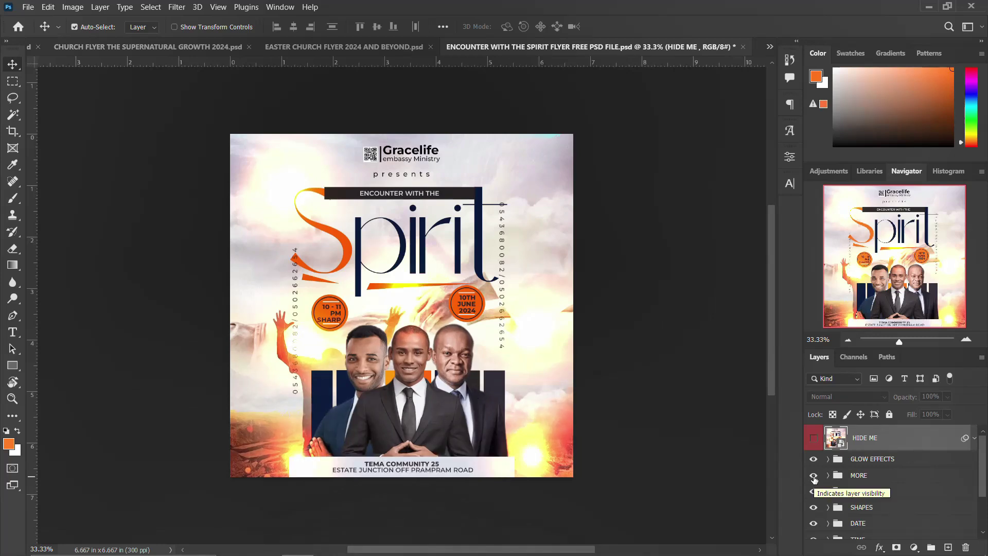
{"action": "left_click", "coordinate": [813, 476]}
{"action": "left_click", "coordinate": [813, 476]}
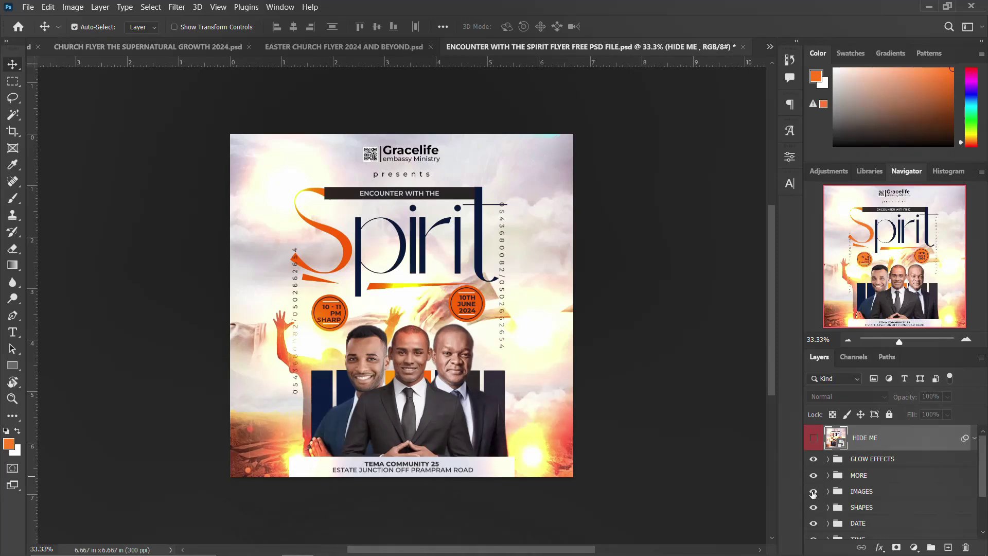
Check the men's photos, SHAPES, date circle, time circle and THEME groups by toggling their visibility
{"action": "left_click", "coordinate": [813, 491]}
{"action": "left_click", "coordinate": [813, 491]}
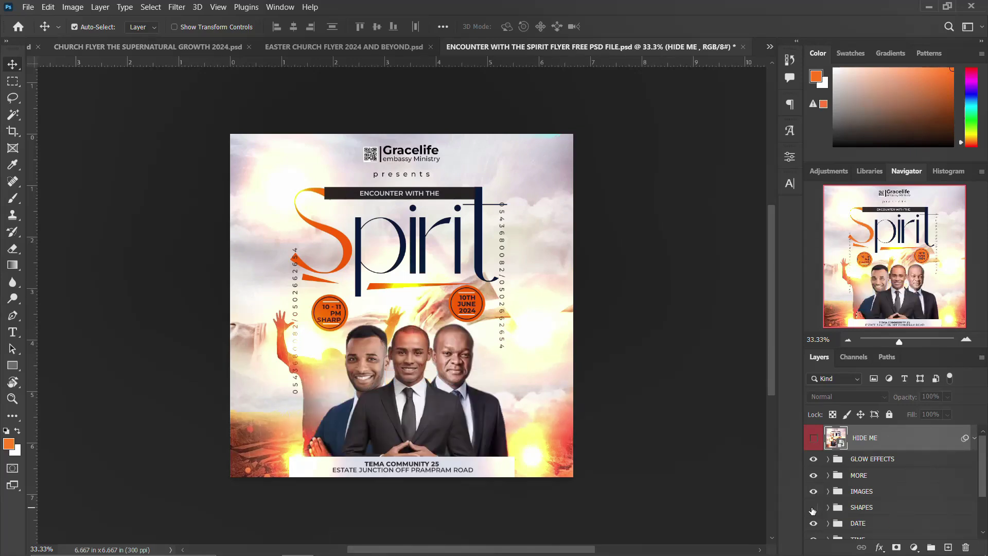
{"action": "left_click", "coordinate": [814, 508]}
{"action": "left_click", "coordinate": [813, 522]}
{"action": "left_click", "coordinate": [813, 522]}
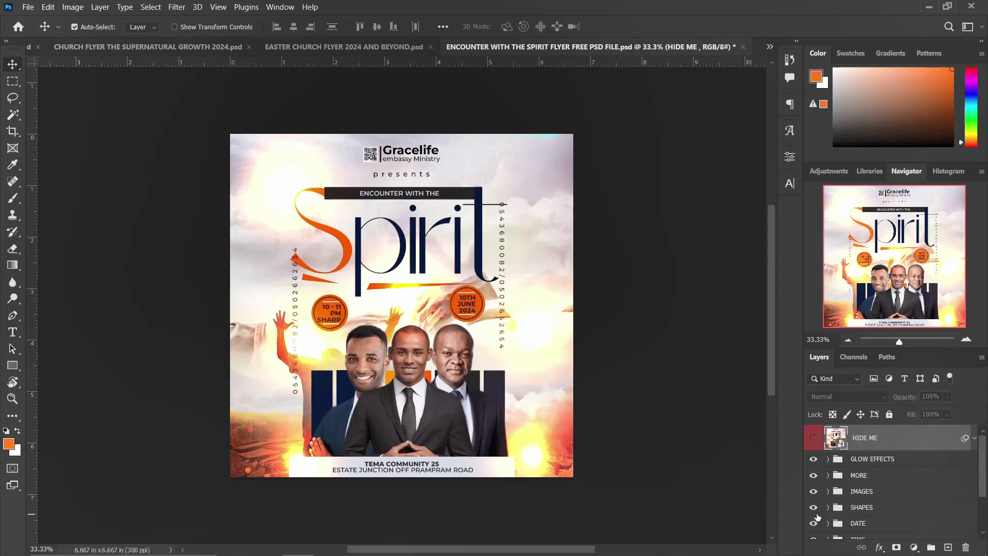
{"action": "scroll", "coordinate": [813, 518], "scroll_direction": "down", "scroll_amount": 1}
{"action": "left_click", "coordinate": [813, 513]}
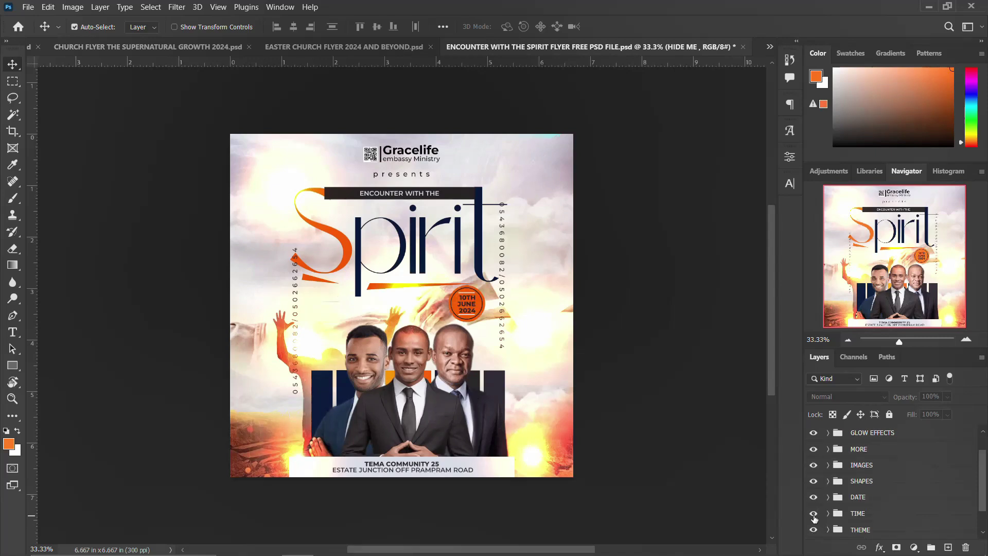
{"action": "left_click", "coordinate": [813, 513]}
{"action": "scroll", "coordinate": [816, 509], "scroll_direction": "down", "scroll_amount": 2}
{"action": "left_click", "coordinate": [815, 499]}
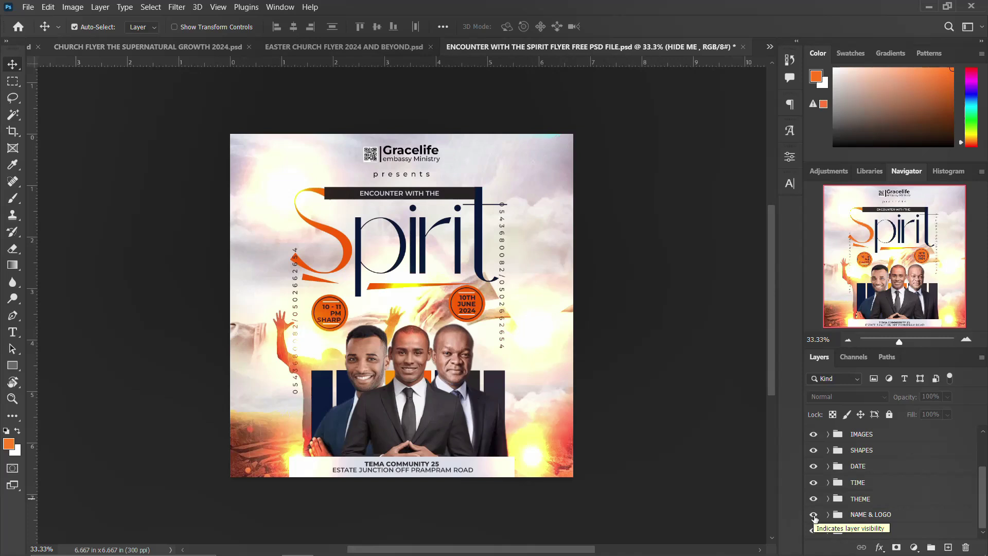
Toggle NAME & LOGO and BG visibility to inspect them, then show the HIDE ME layer
{"action": "left_click", "coordinate": [813, 514]}
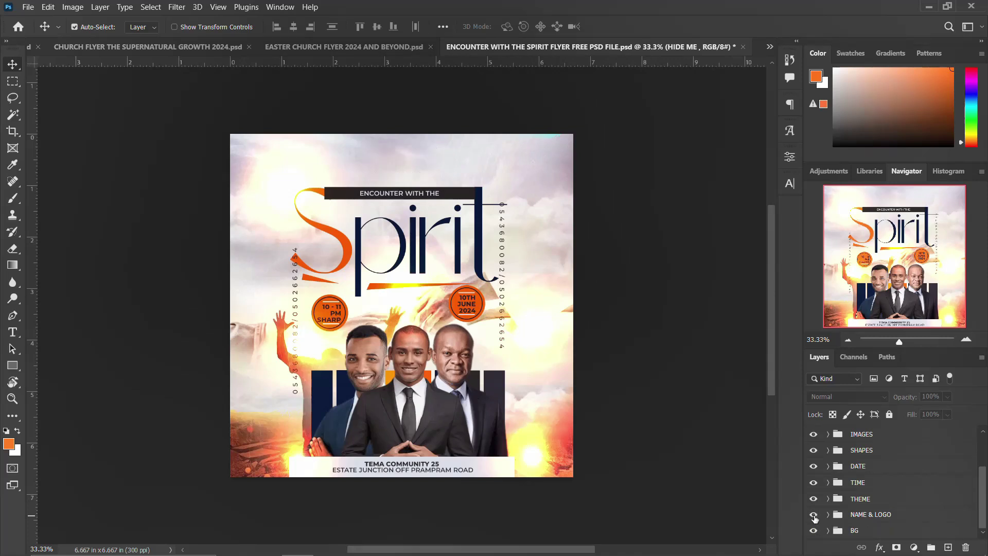
{"action": "left_click", "coordinate": [813, 515]}
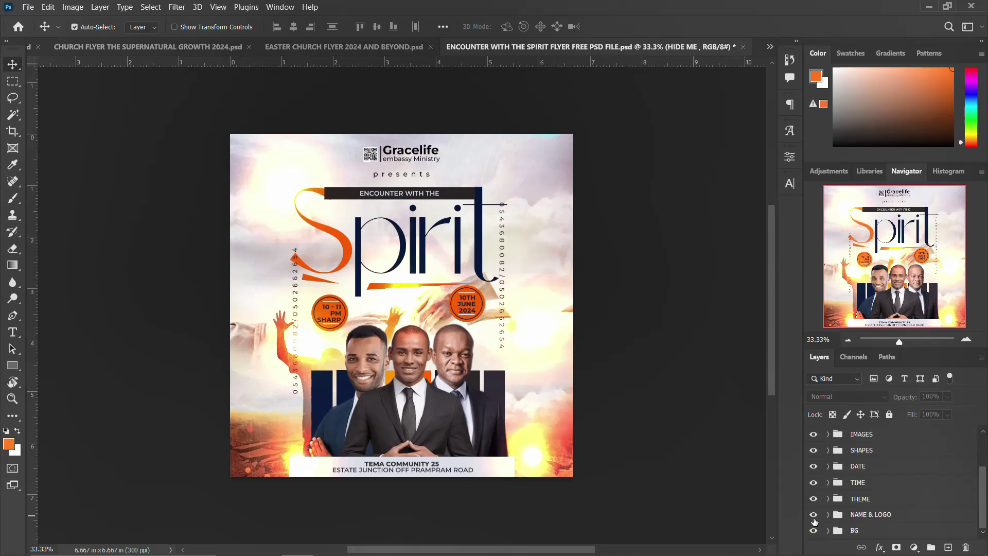
{"action": "left_click", "coordinate": [813, 531]}
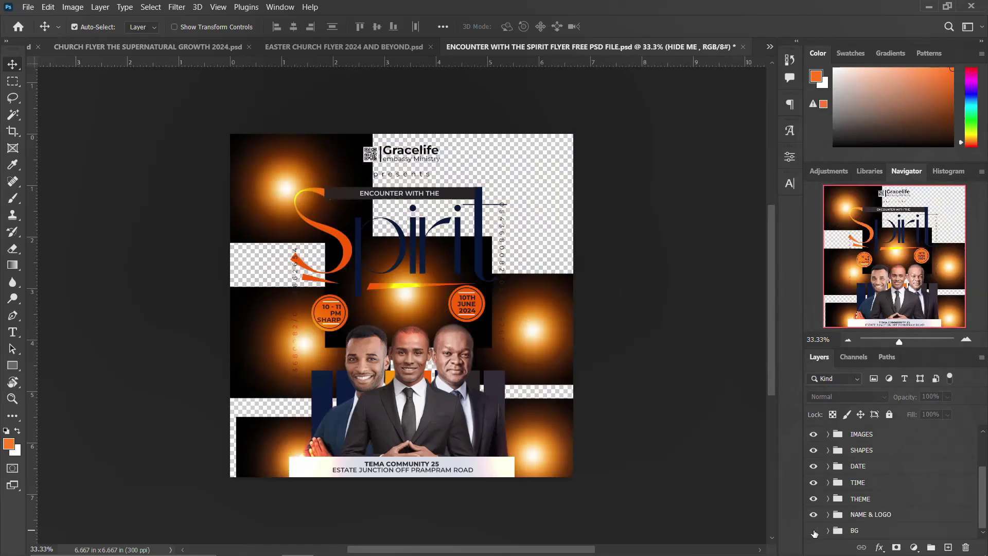
{"action": "left_click", "coordinate": [813, 530]}
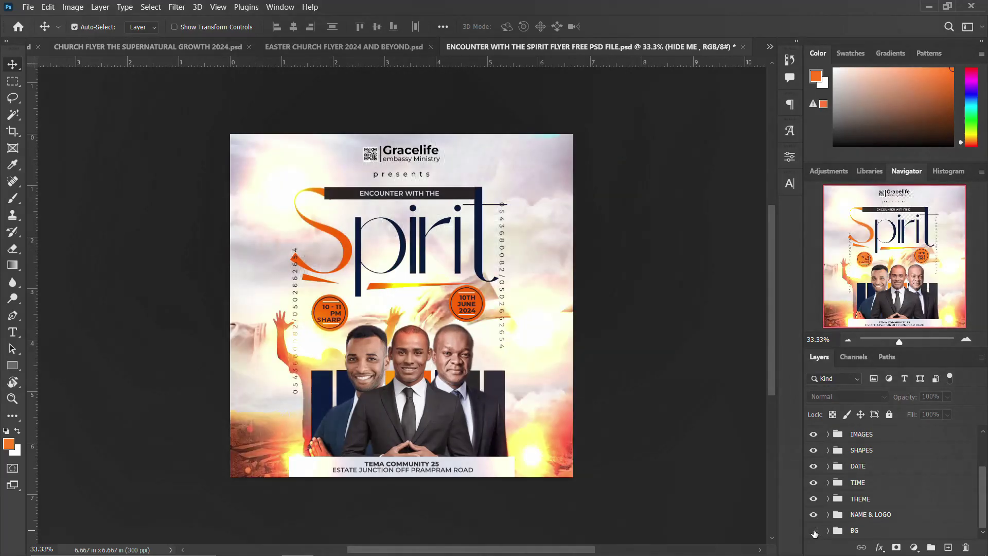
{"action": "left_click", "coordinate": [814, 530]}
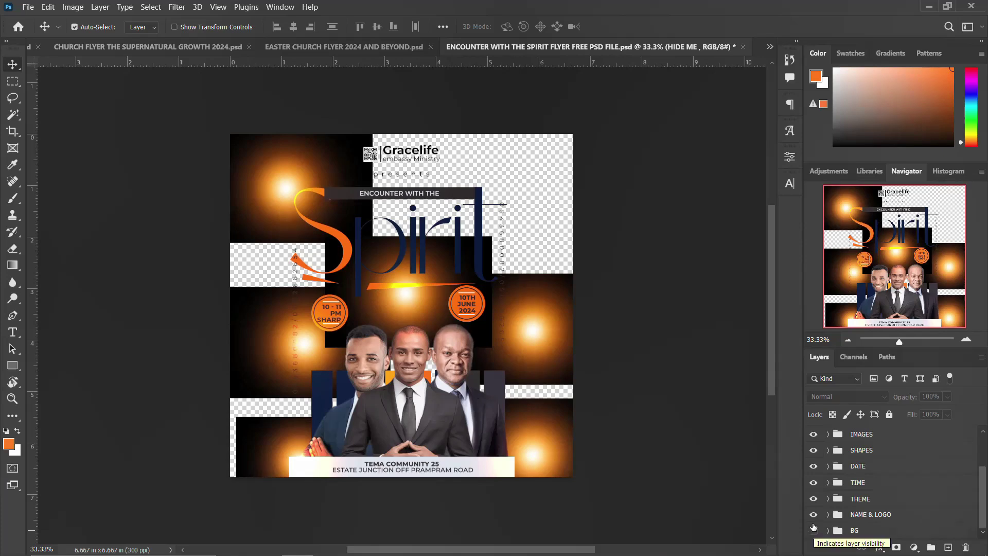
{"action": "left_click", "coordinate": [813, 531]}
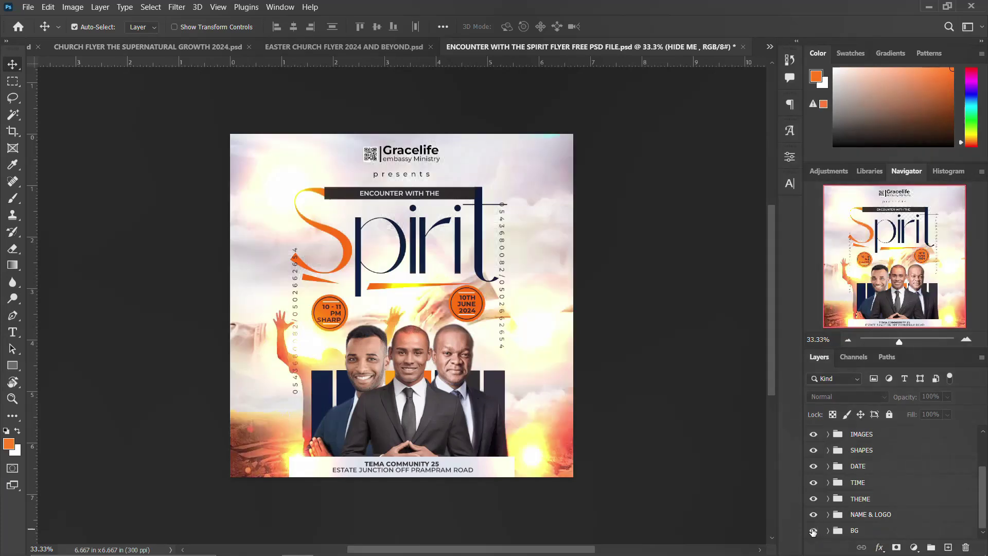
{"action": "scroll", "coordinate": [817, 478], "scroll_direction": "up", "scroll_amount": 3}
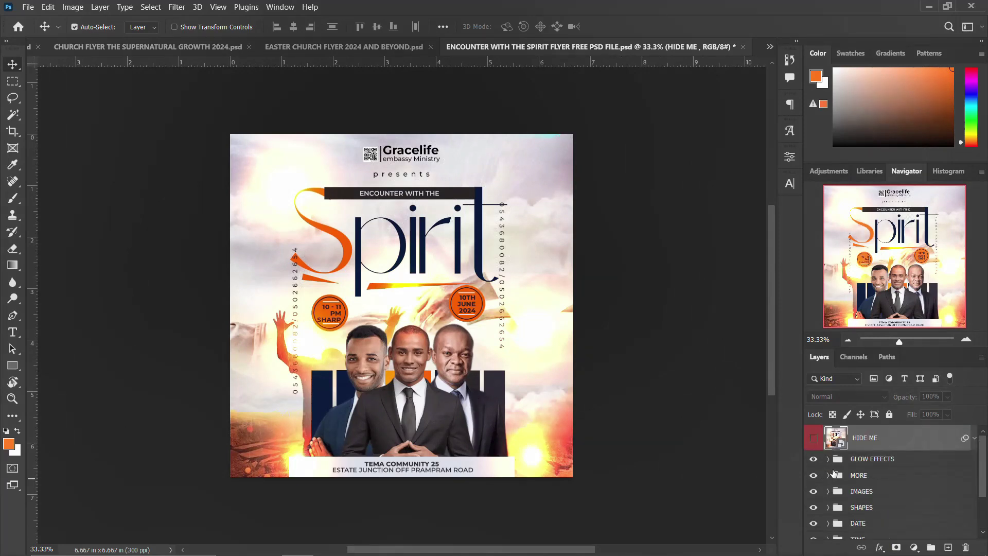
{"action": "left_click", "coordinate": [814, 440]}
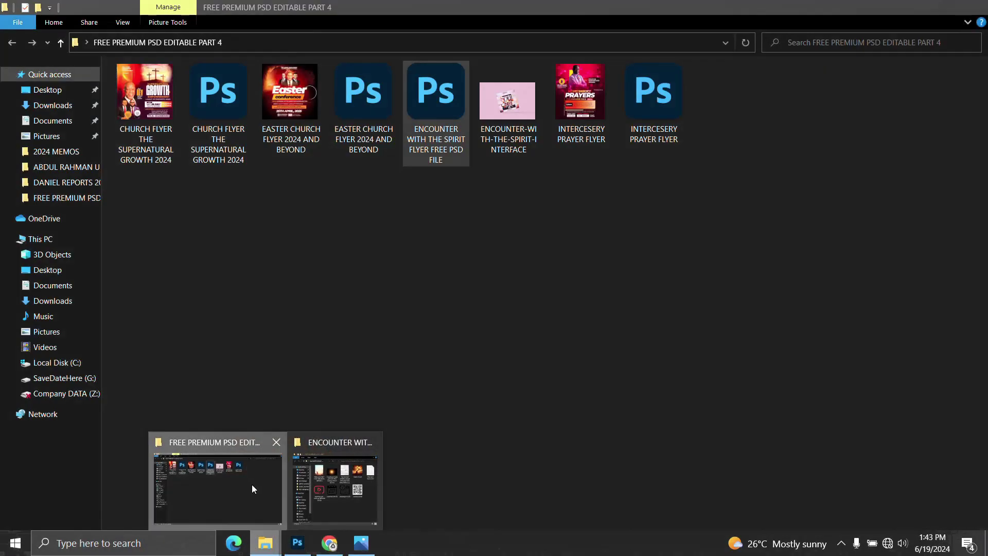
Open INTERCESERY PRAYER FLYER.psd from the flyer folder in File Explorer
{"action": "left_click", "coordinate": [252, 484]}
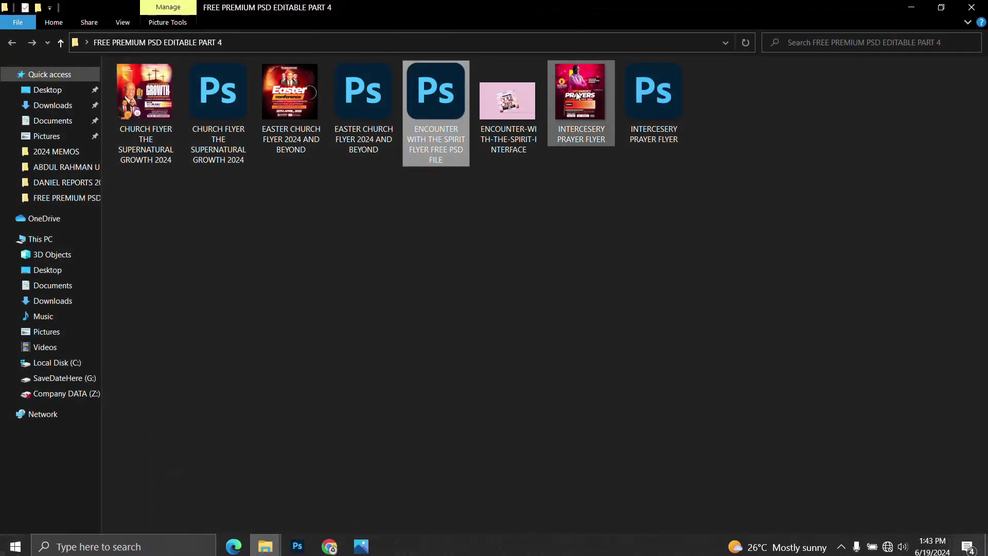
{"action": "double_click", "coordinate": [658, 116]}
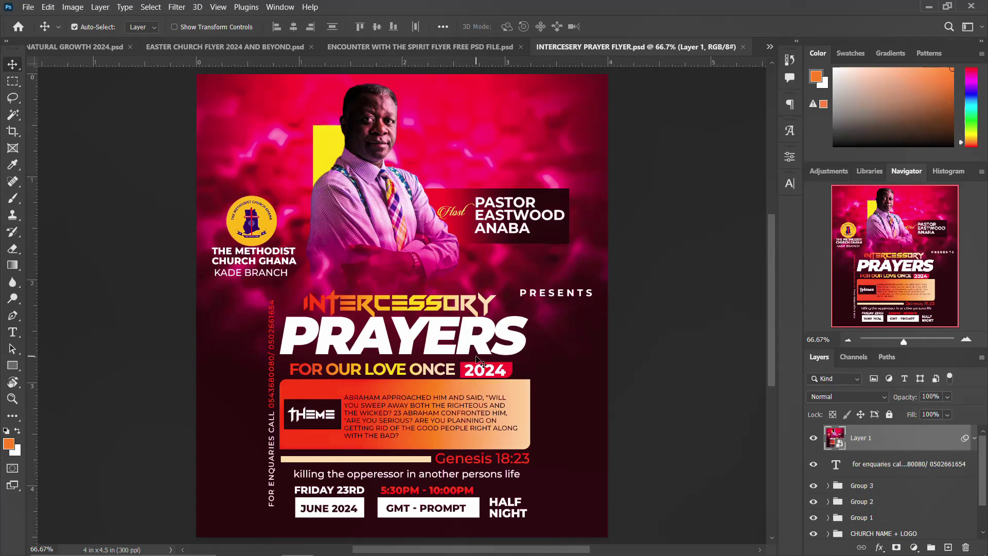
Zoom out to 50% and hide Layer 1's pink overlay
{"action": "key", "text": "ctrl"}
{"action": "key", "text": "ctrl"}
{"action": "key", "text": "ctrl+minus"}
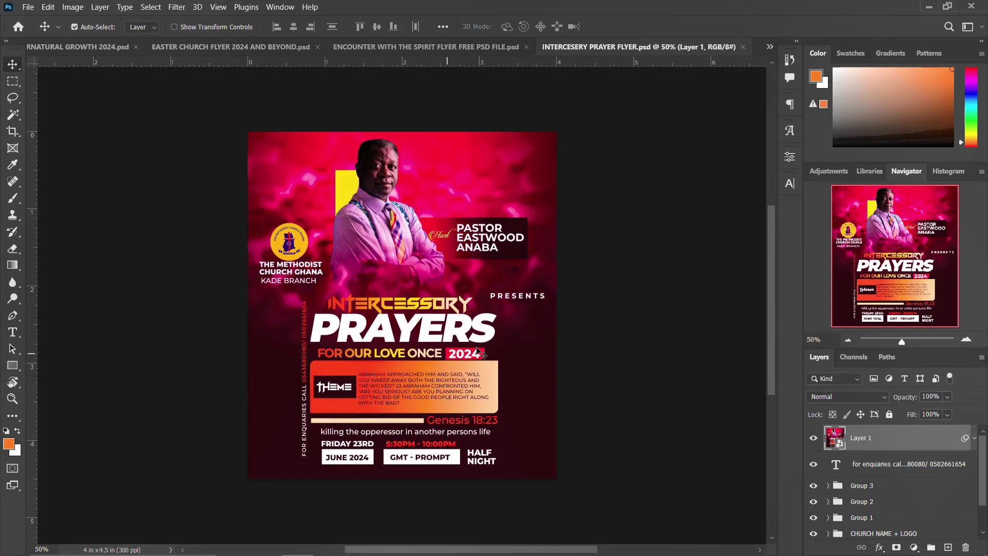
{"action": "left_click", "coordinate": [813, 438]}
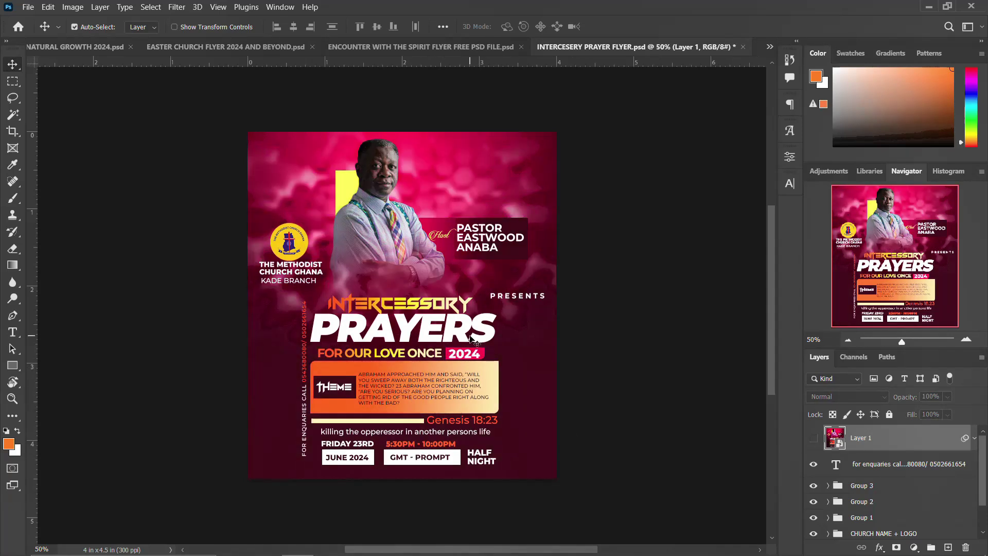
{"action": "left_click", "coordinate": [814, 439]}
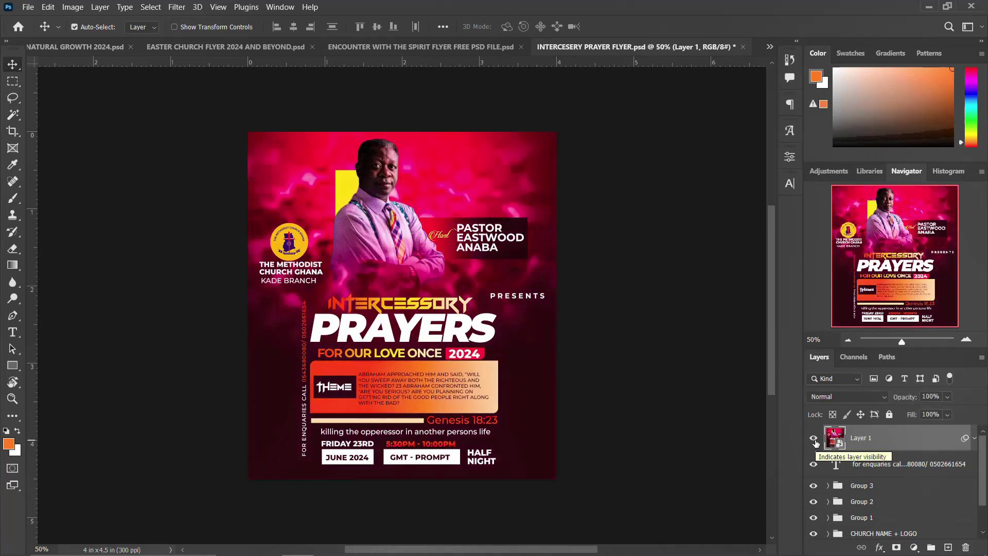
{"action": "left_click", "coordinate": [814, 439]}
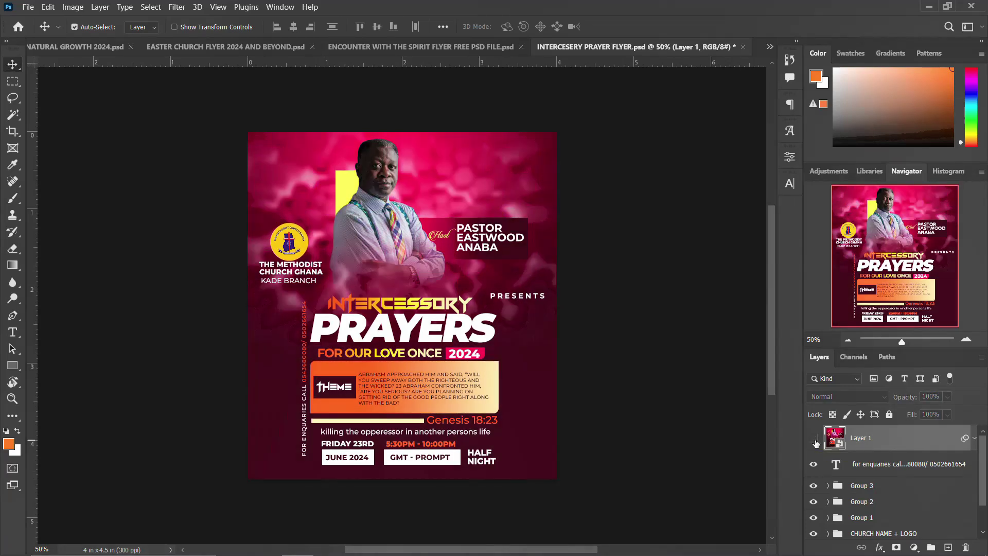
{"action": "left_click", "coordinate": [813, 439]}
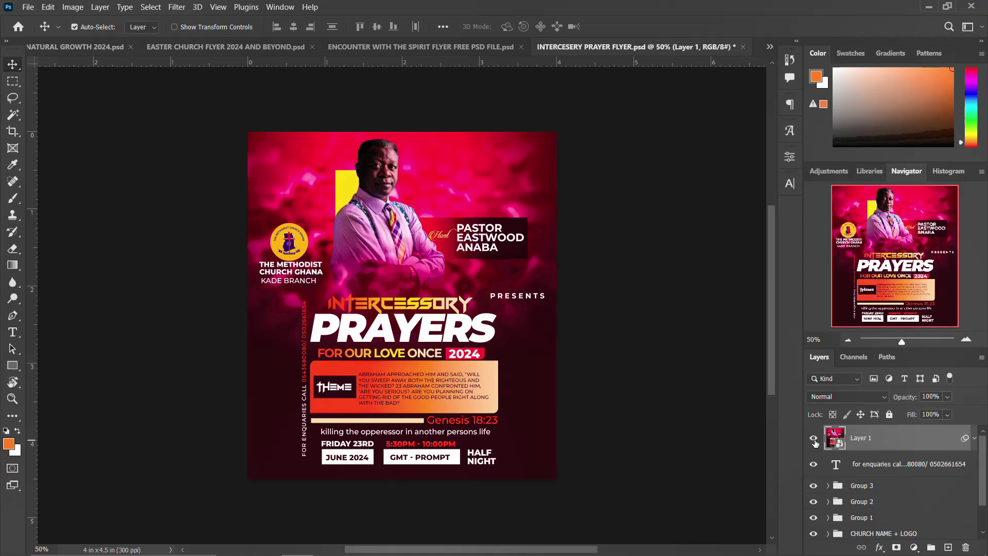
{"action": "left_click", "coordinate": [814, 440]}
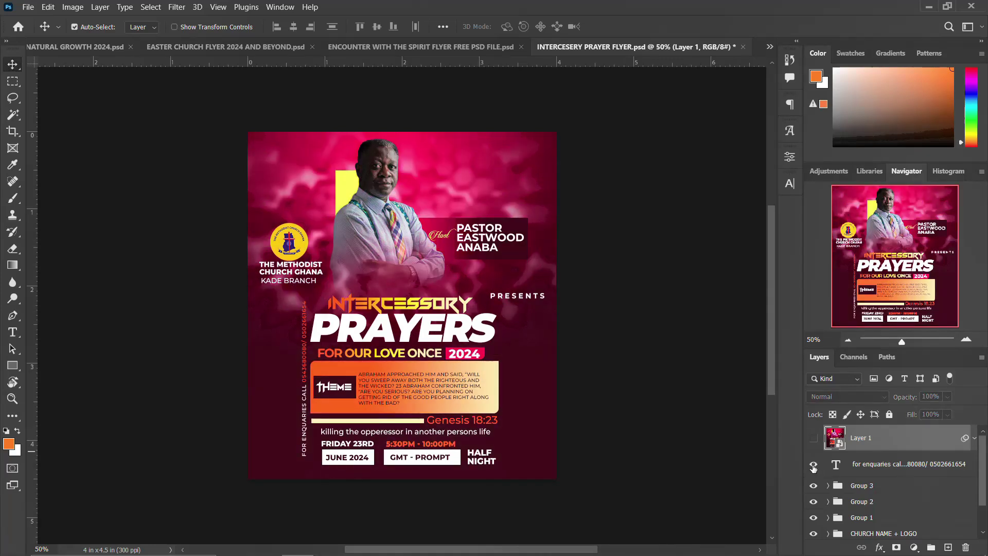
{"action": "left_click", "coordinate": [813, 466]}
{"action": "left_click", "coordinate": [813, 466]}
{"action": "left_click", "coordinate": [814, 466]}
{"action": "left_click", "coordinate": [814, 466]}
{"action": "double_click", "coordinate": [835, 465]}
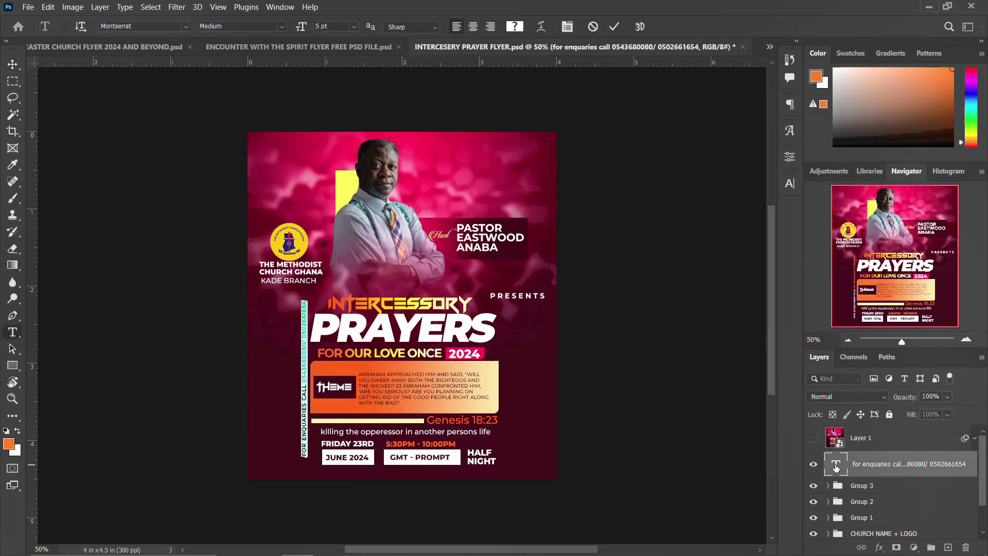
{"action": "key", "text": "Escape"}
{"action": "key", "text": "v"}
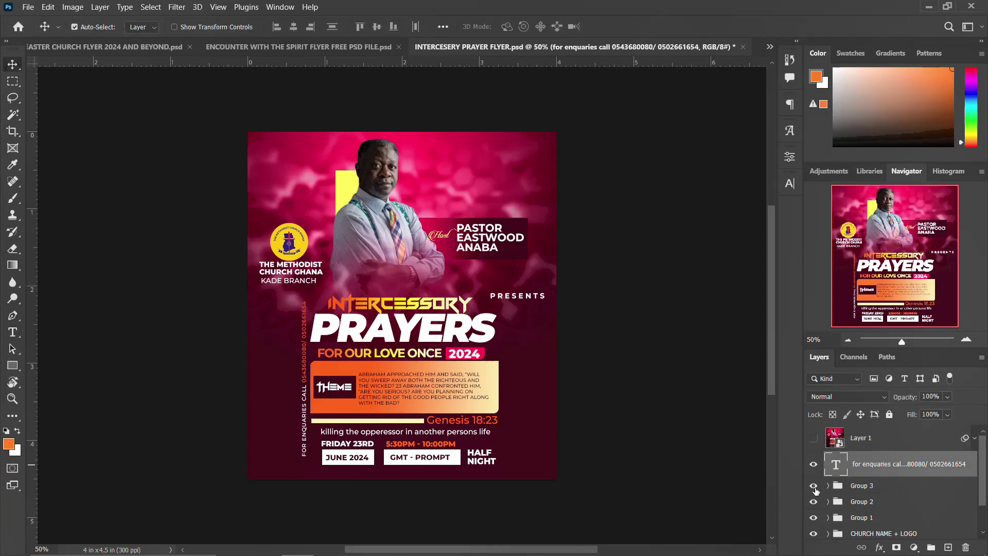
{"action": "left_click", "coordinate": [814, 489]}
{"action": "left_click", "coordinate": [814, 487]}
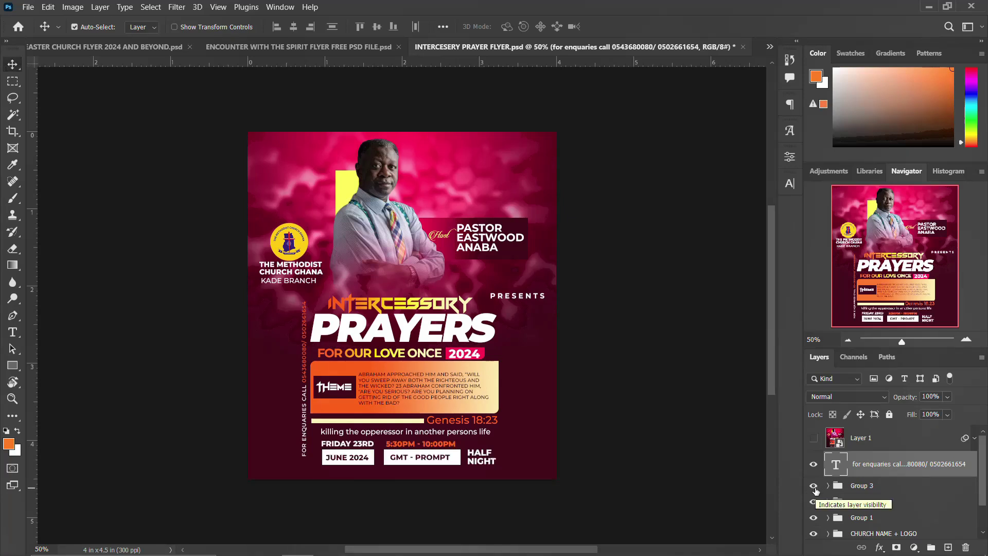
{"action": "left_click", "coordinate": [814, 502]}
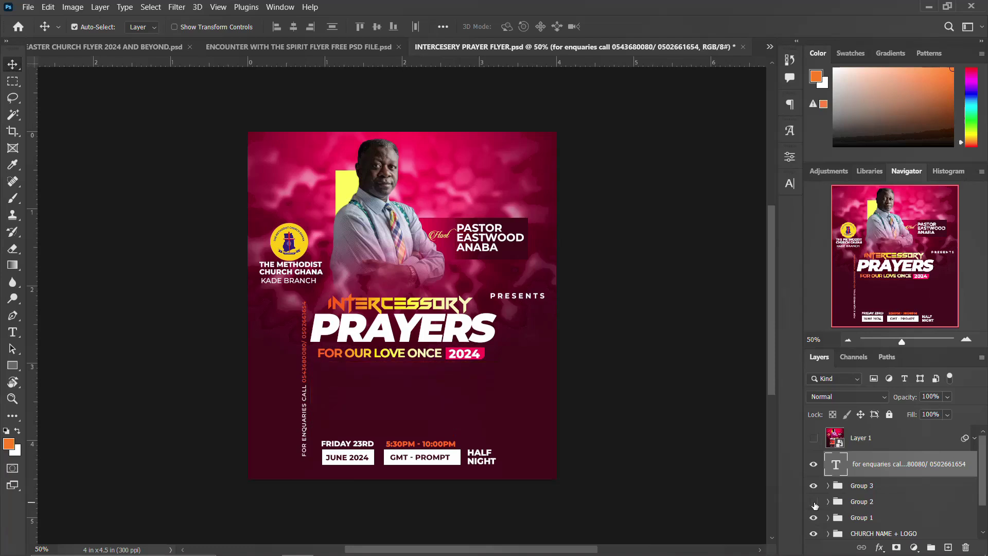
{"action": "left_click", "coordinate": [813, 502]}
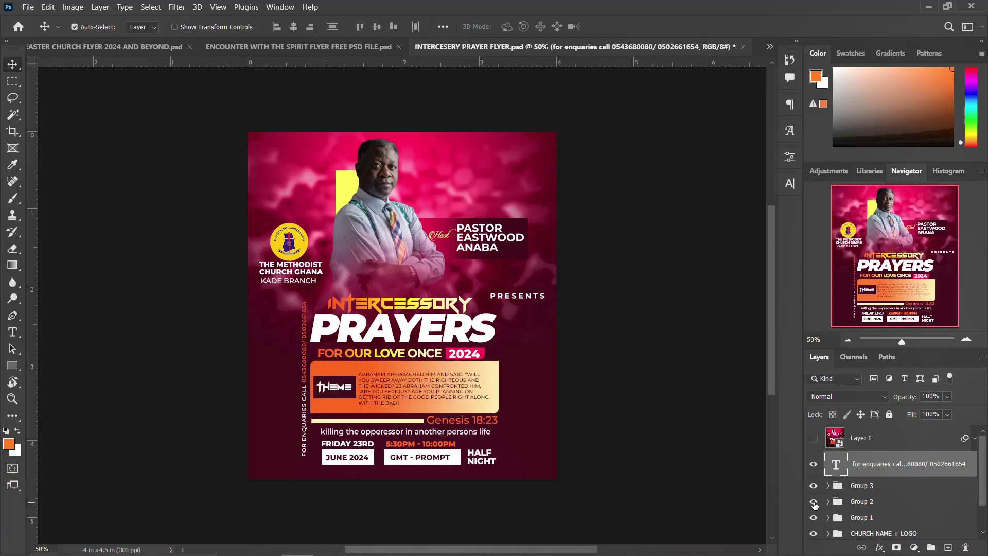
{"action": "left_click", "coordinate": [813, 517]}
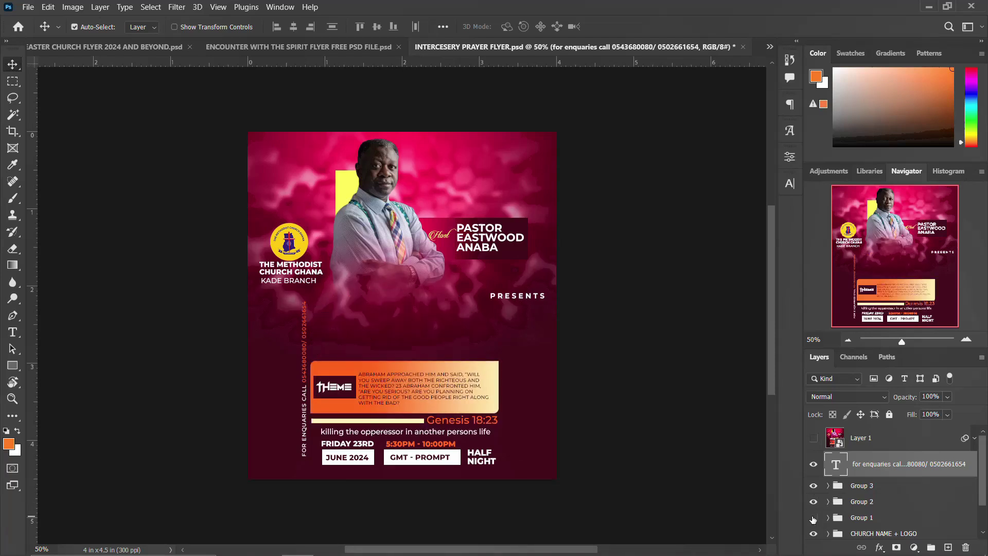
{"action": "left_click", "coordinate": [813, 518]}
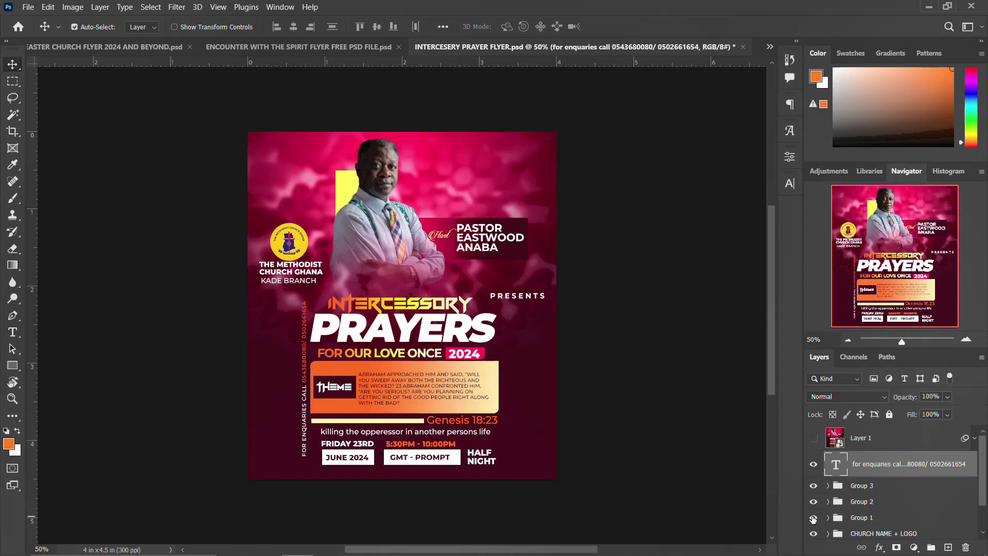
Check CHURCH NAME + LOGO and IMAGE + NAME visibility, then show Layer 1's pink overlay again
{"action": "scroll", "coordinate": [814, 515], "scroll_direction": "down", "scroll_amount": 1}
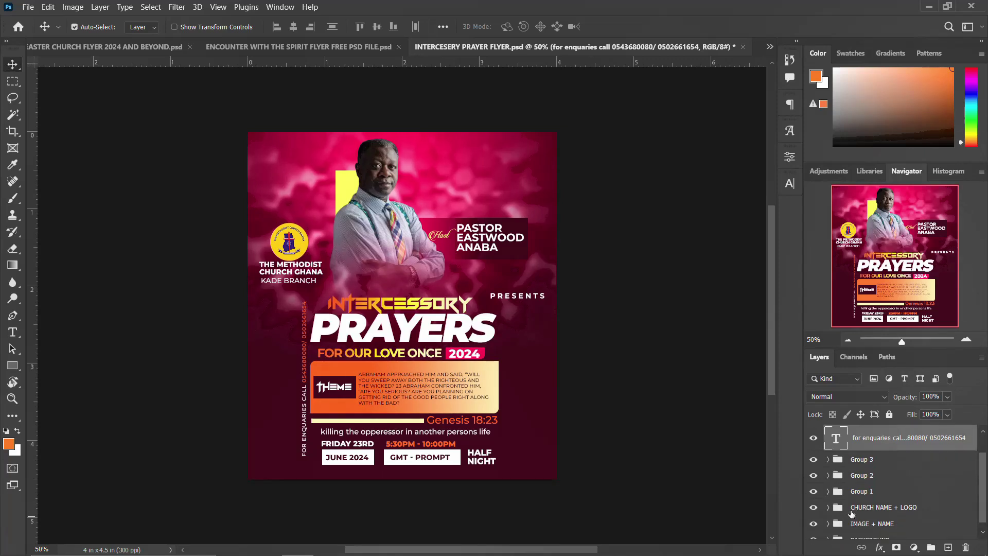
{"action": "left_click", "coordinate": [814, 507]}
{"action": "left_click", "coordinate": [814, 524]}
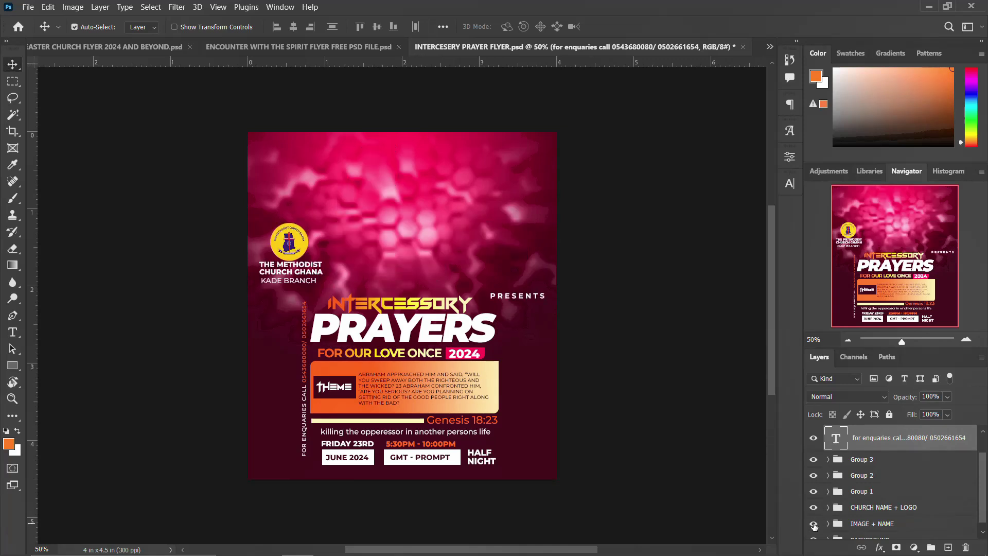
{"action": "left_click", "coordinate": [813, 524]}
{"action": "scroll", "coordinate": [818, 520], "scroll_direction": "down", "scroll_amount": 1}
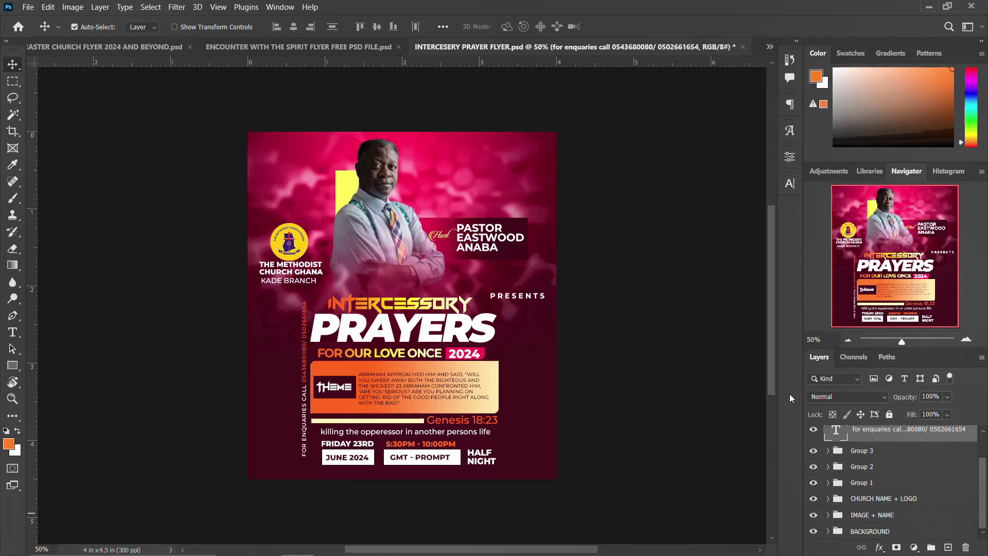
{"action": "key", "text": "ctrl+shift+alt+e"}
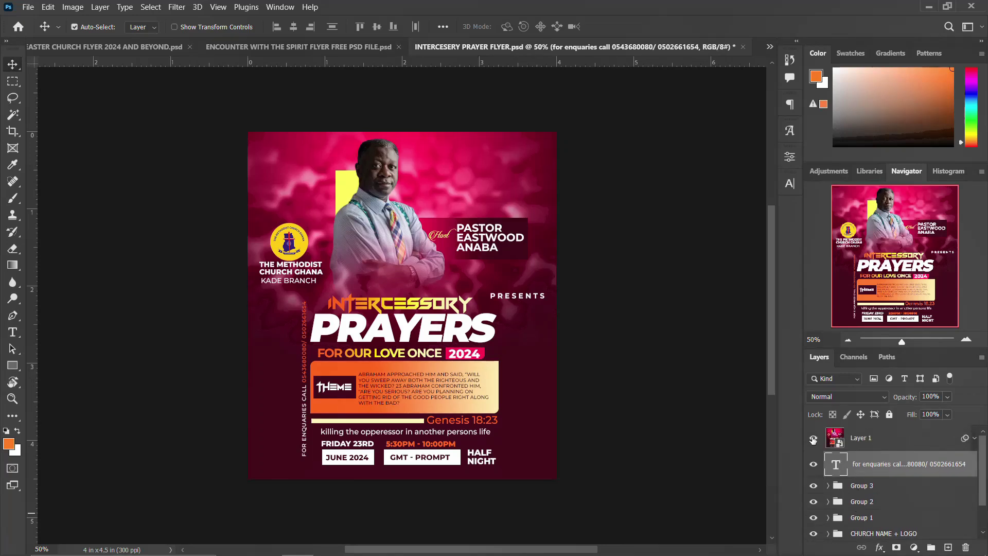
{"action": "left_click", "coordinate": [813, 438]}
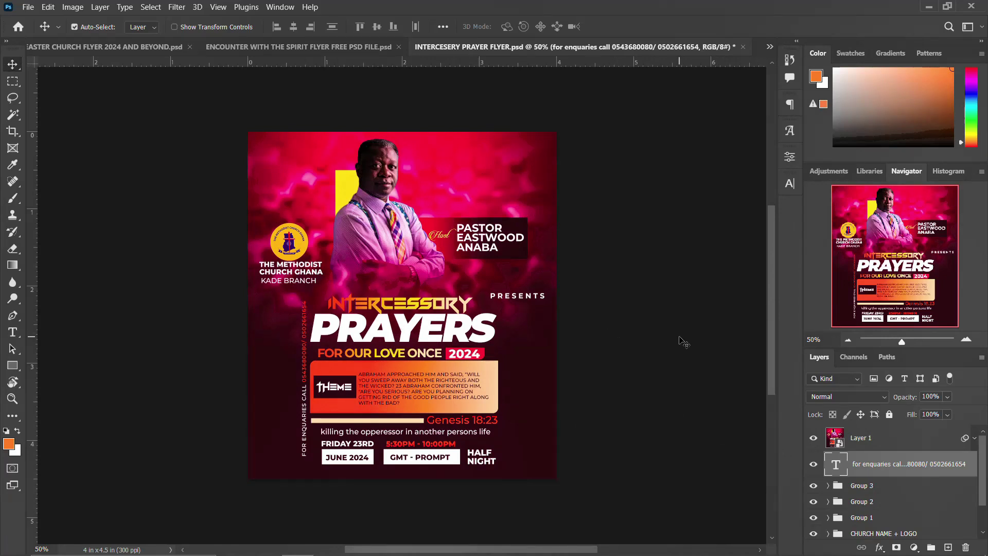
{"action": "left_click_drag", "start_coordinate": [773, 306], "coordinate": [782, 292]}
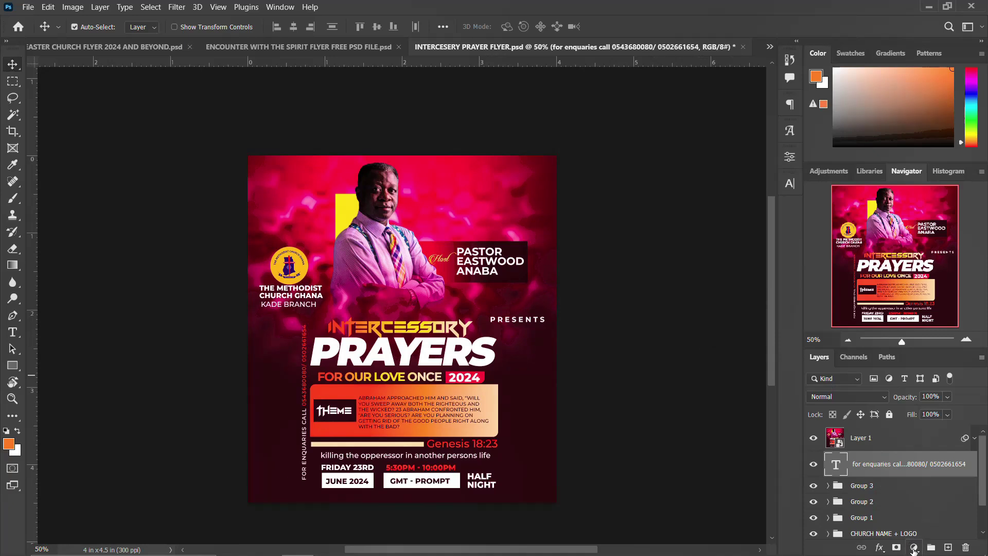
{"action": "left_click", "coordinate": [914, 549]}
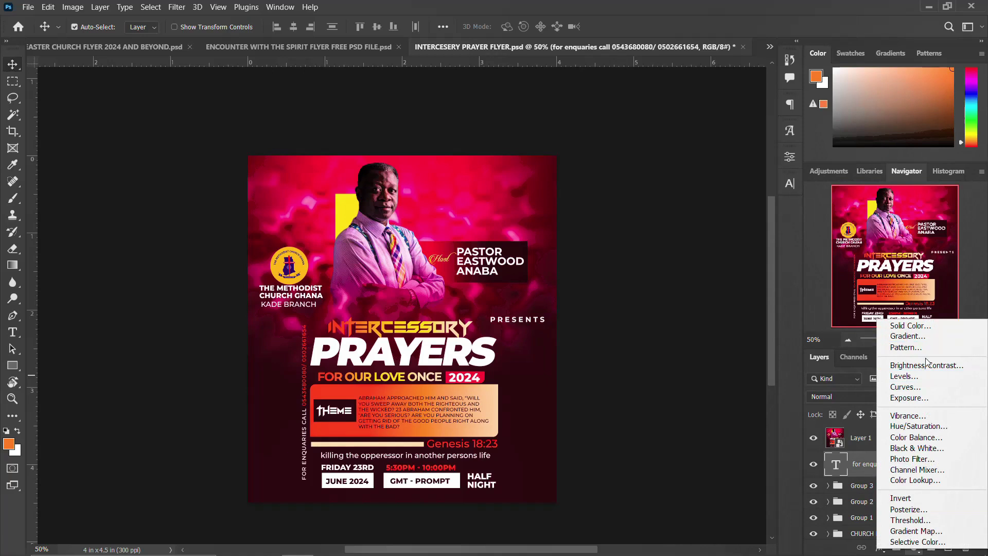
{"action": "left_click", "coordinate": [907, 426]}
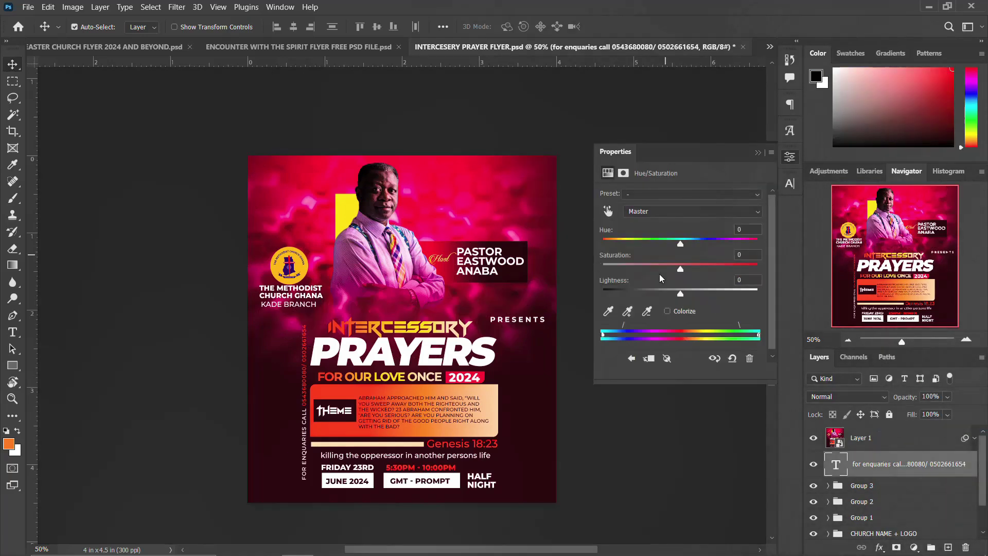
{"action": "mouse_move", "coordinate": [682, 248]}
{"action": "left_mouse_down"}
{"action": "mouse_move", "coordinate": [617, 244]}
{"action": "mouse_move", "coordinate": [683, 243]}
{"action": "left_mouse_up"}
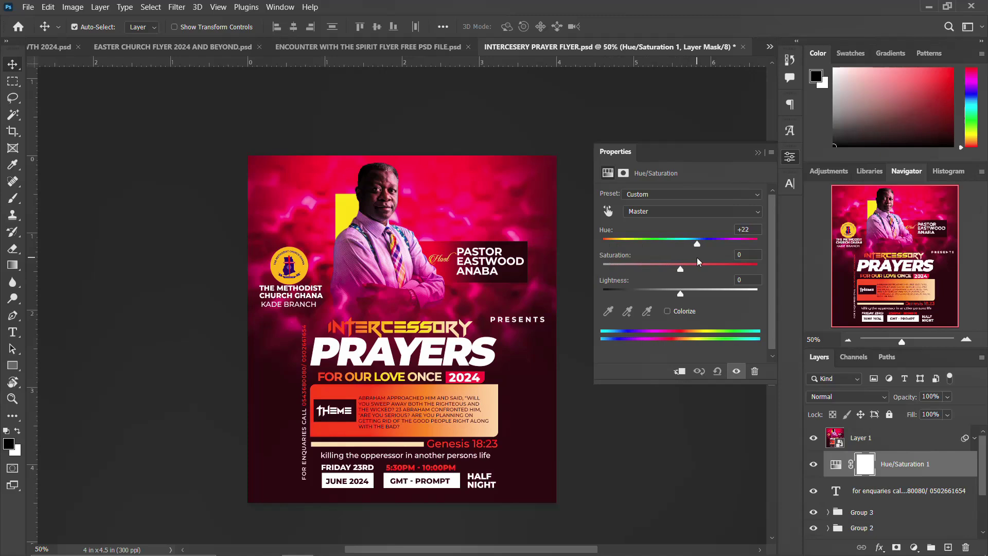
{"action": "left_click", "coordinate": [677, 373]}
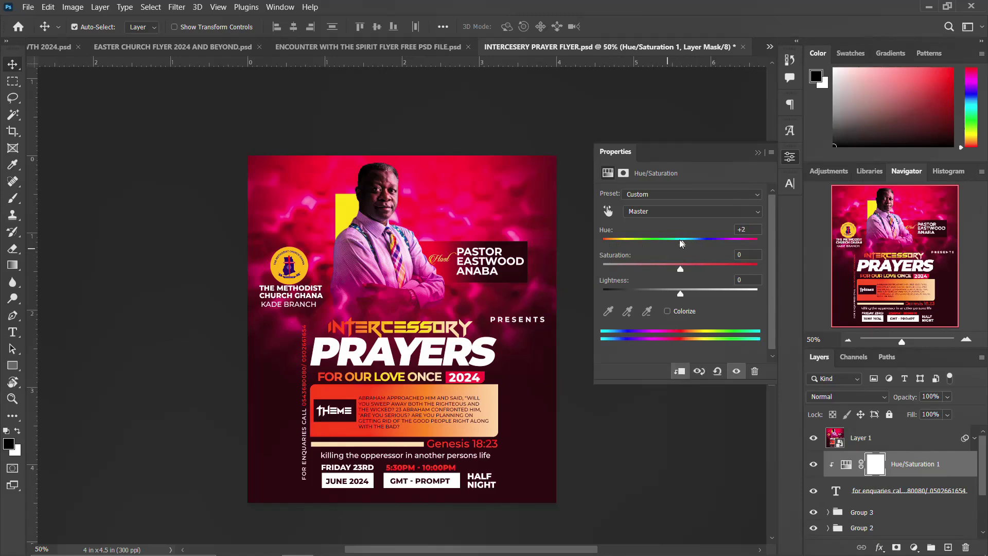
{"action": "left_click_drag", "start_coordinate": [682, 243], "coordinate": [671, 244]}
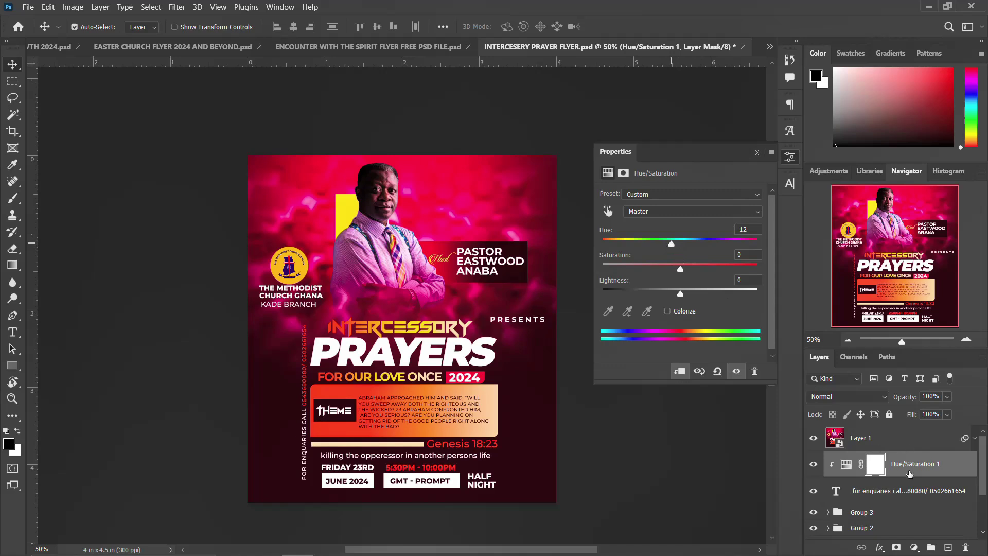
{"action": "left_click", "coordinate": [965, 547]}
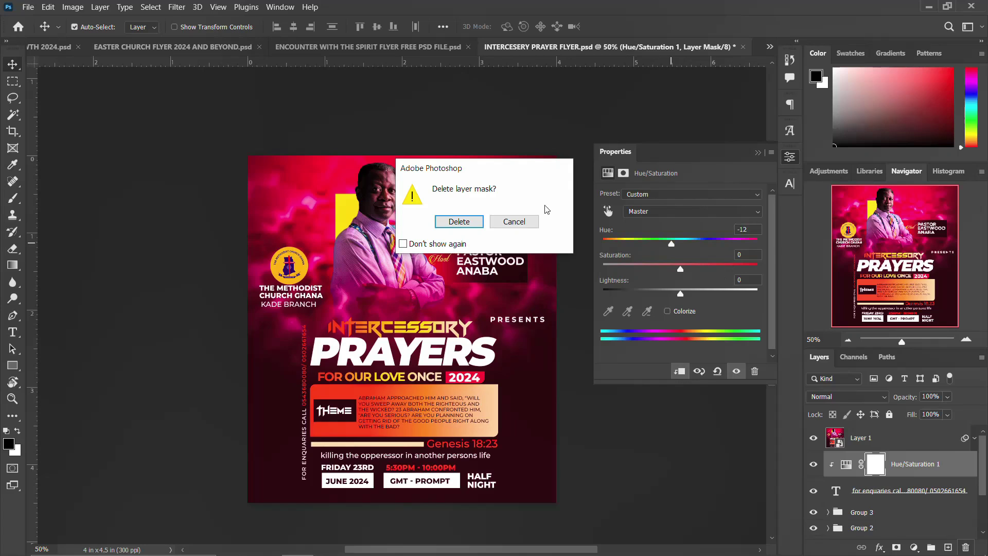
{"action": "left_click", "coordinate": [468, 221]}
{"action": "left_click", "coordinate": [788, 160]}
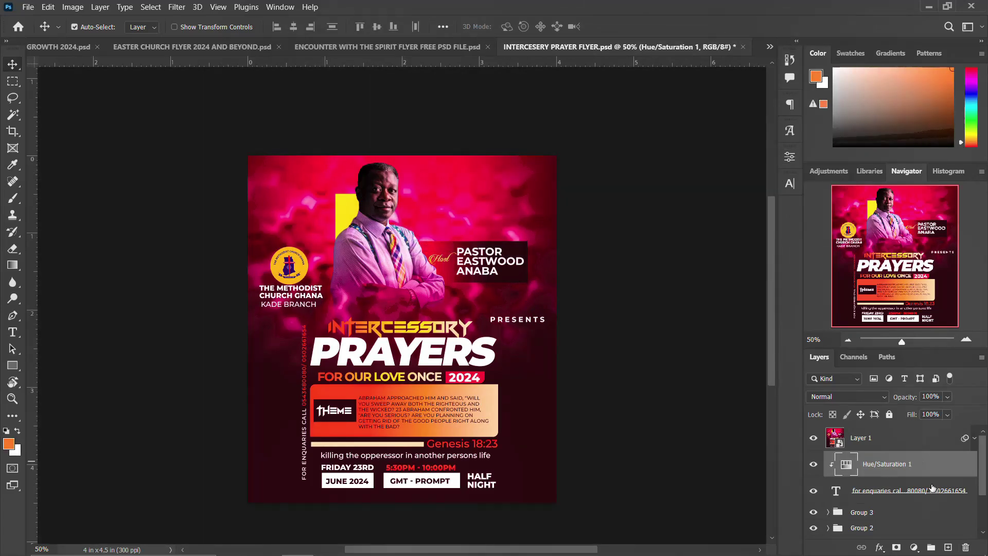
{"action": "left_click", "coordinate": [965, 547]}
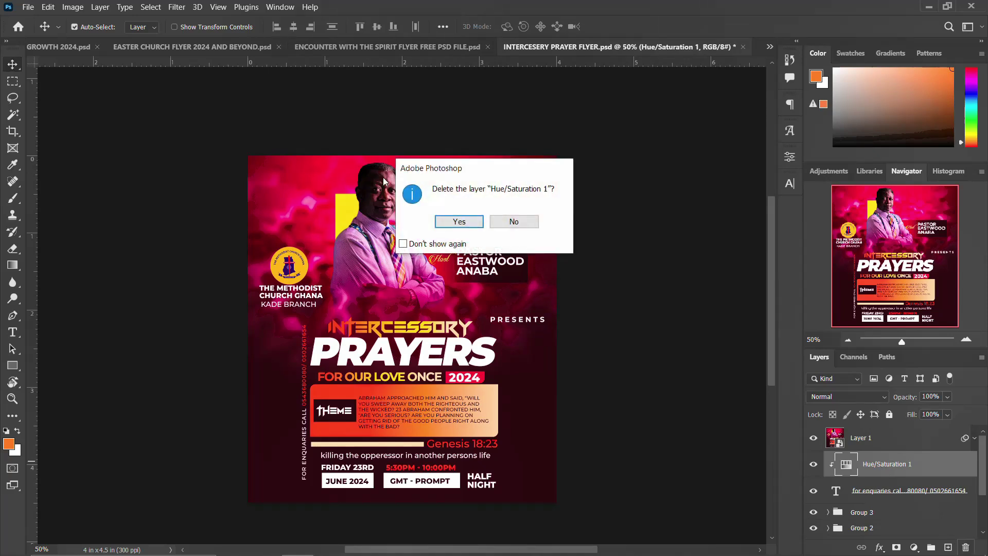
{"action": "left_click", "coordinate": [447, 219]}
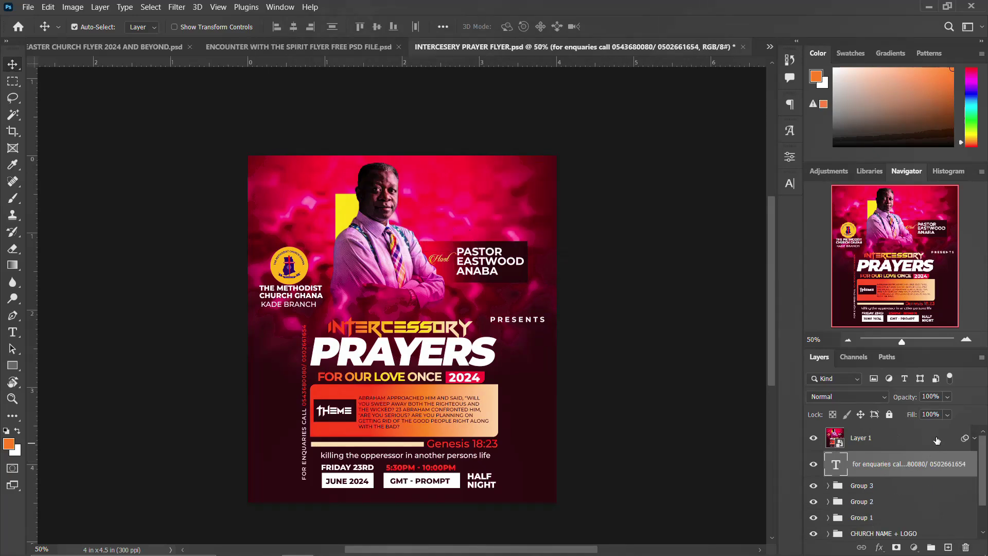
Add a Hue/Saturation adjustment layer clipped to Layer 1
{"action": "left_click", "coordinate": [914, 547]}
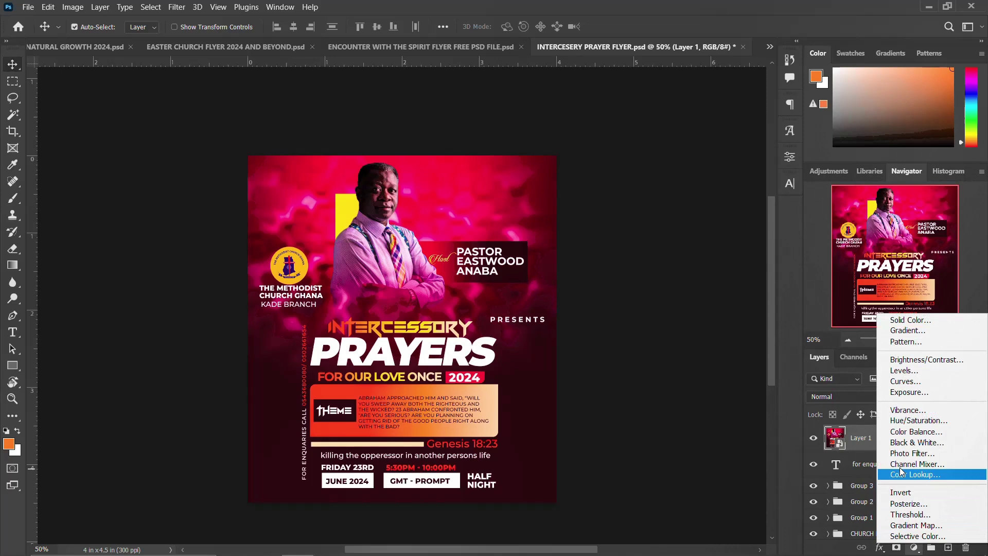
{"action": "left_click", "coordinate": [902, 421]}
{"action": "left_click_drag", "start_coordinate": [680, 245], "coordinate": [654, 247]}
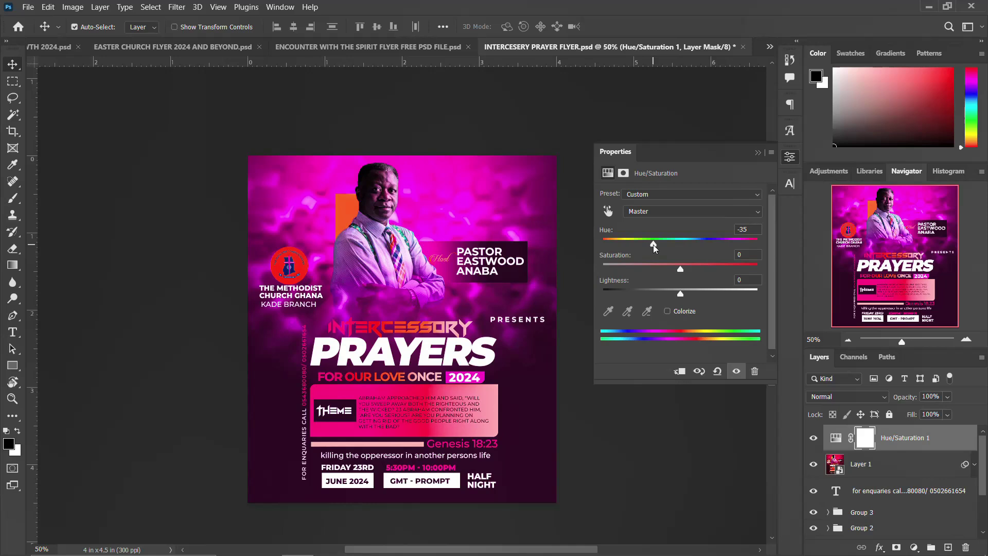
{"action": "left_click", "coordinate": [679, 372]}
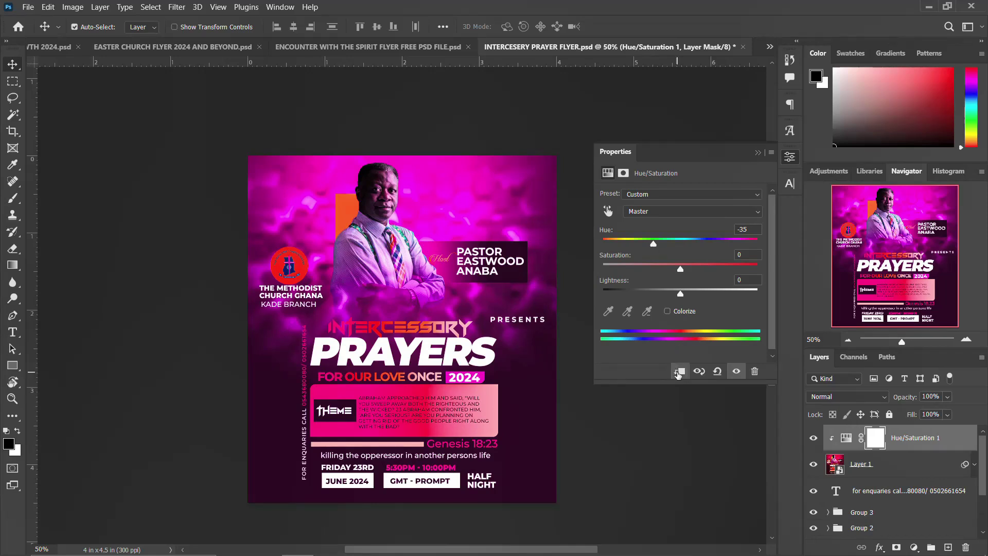
{"action": "mouse_move", "coordinate": [653, 244]}
{"action": "left_mouse_down"}
{"action": "mouse_move", "coordinate": [683, 244]}
{"action": "mouse_move", "coordinate": [672, 268]}
{"action": "mouse_move", "coordinate": [659, 268]}
{"action": "mouse_move", "coordinate": [687, 265]}
{"action": "mouse_move", "coordinate": [677, 289]}
{"action": "left_mouse_up"}
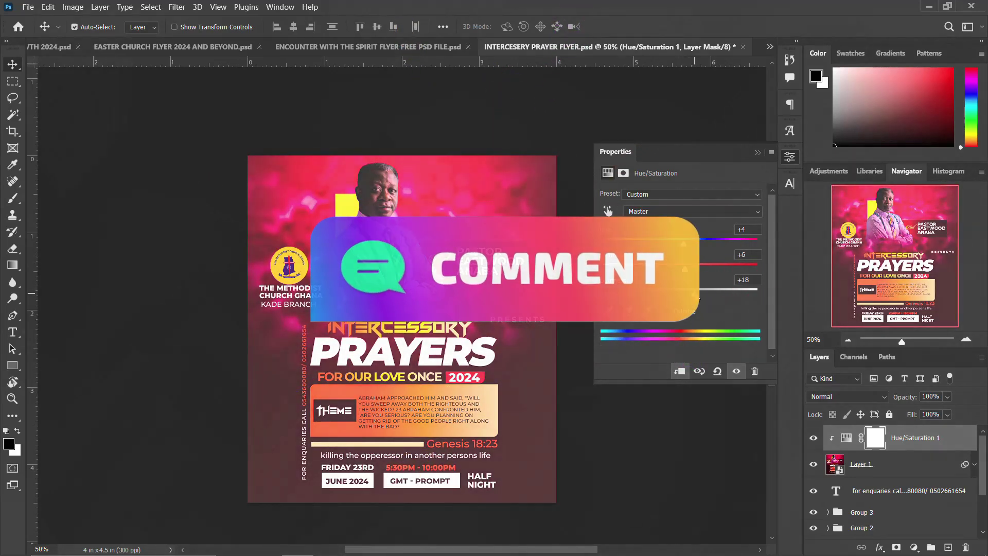
Set Lightness 0, Saturation -13 and Hue +2, then close the Properties panel
{"action": "double_click", "coordinate": [741, 278]}
{"action": "type", "text": "0"}
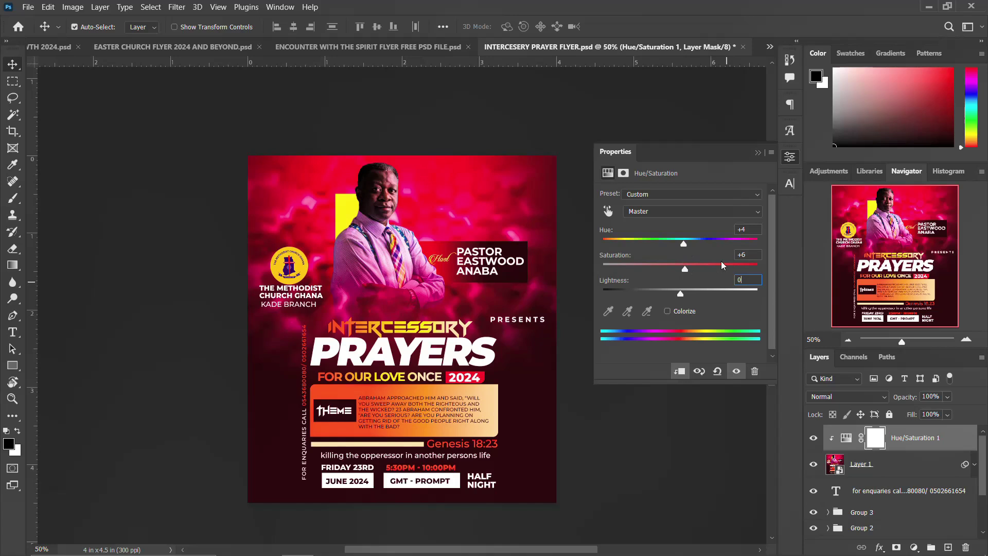
{"action": "left_click_drag", "start_coordinate": [684, 270], "coordinate": [670, 270]}
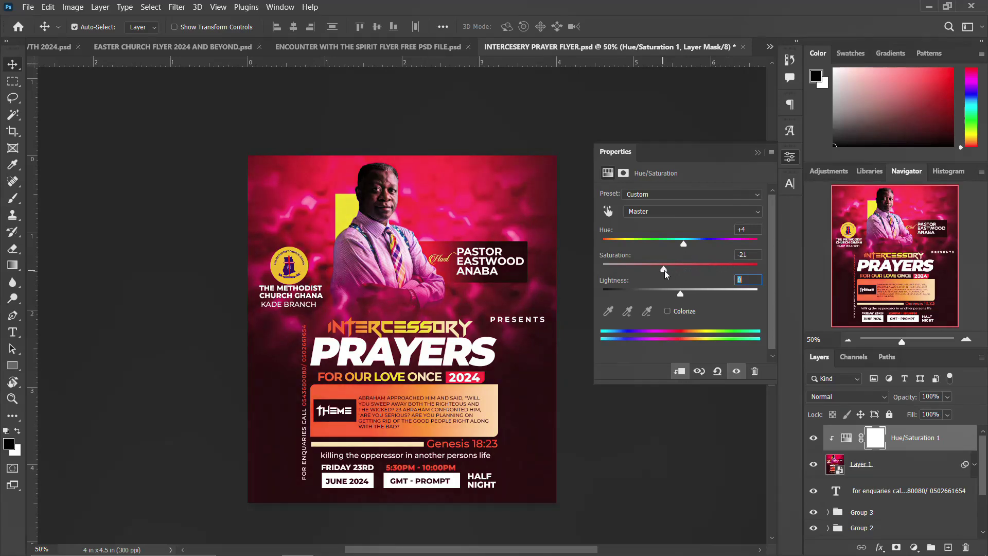
{"action": "left_click_drag", "start_coordinate": [683, 242], "coordinate": [636, 243]}
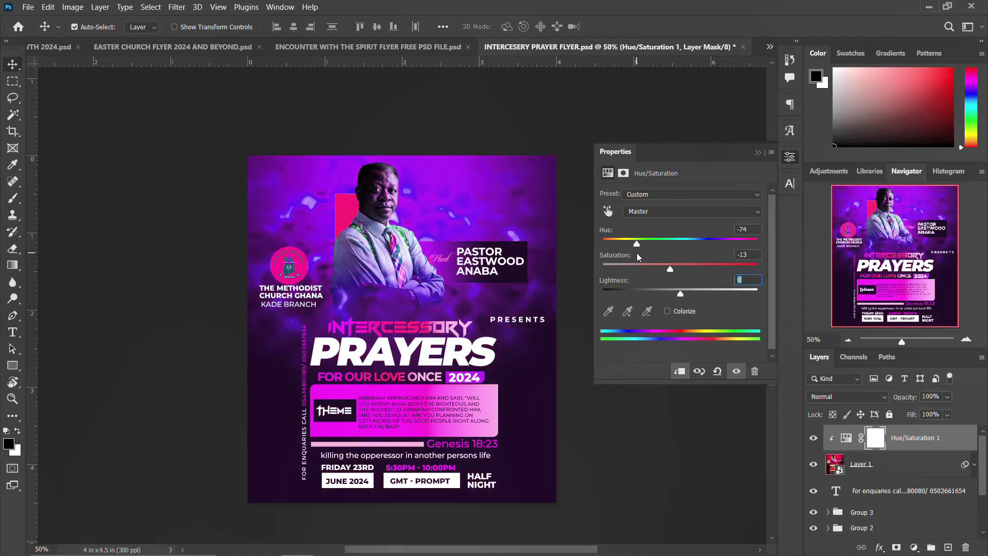
{"action": "left_click_drag", "start_coordinate": [638, 256], "coordinate": [682, 255]}
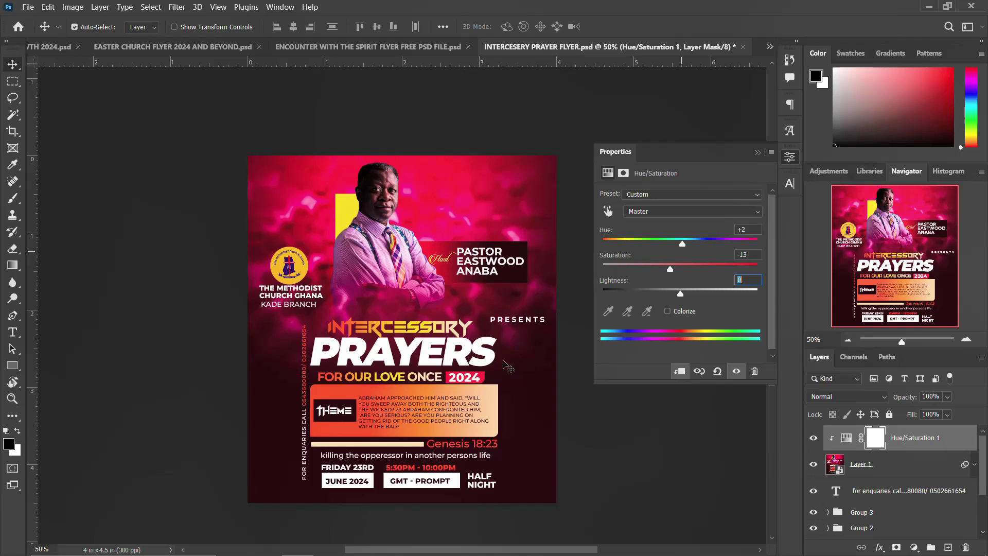
{"action": "left_click", "coordinate": [791, 160]}
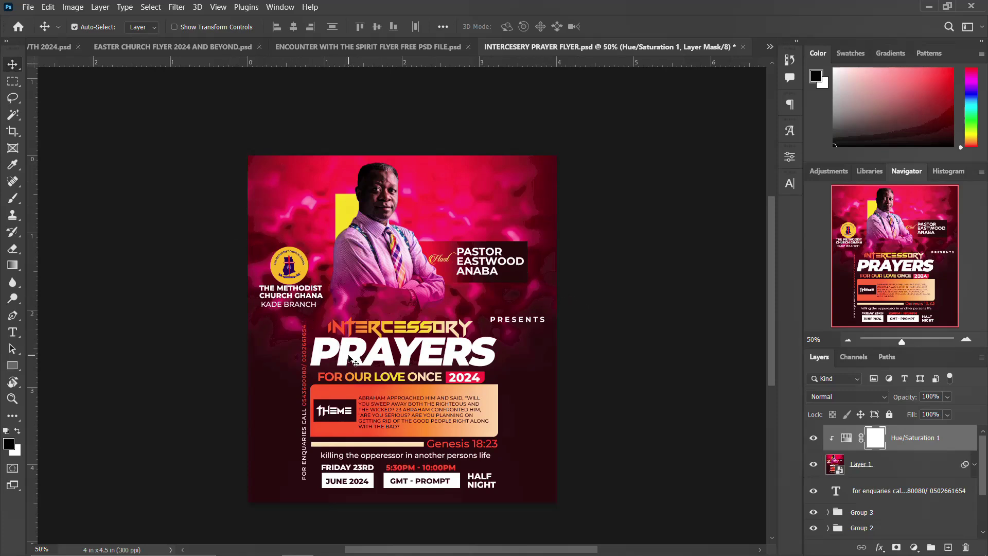
Hide Hue/Saturation 1 and Layer 1 to reveal the paler pink flyer background
{"action": "left_click", "coordinate": [812, 437]}
{"action": "left_click", "coordinate": [813, 464]}
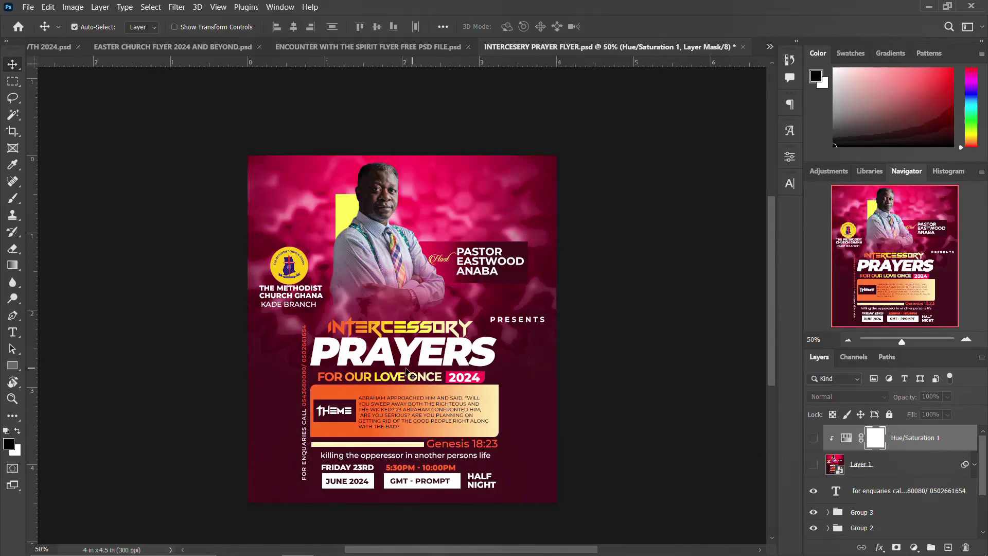
{"action": "left_click", "coordinate": [417, 360]}
Select the whole PRAYERS heading in type-edit mode and commit the text edit
{"action": "double_click", "coordinate": [417, 355]}
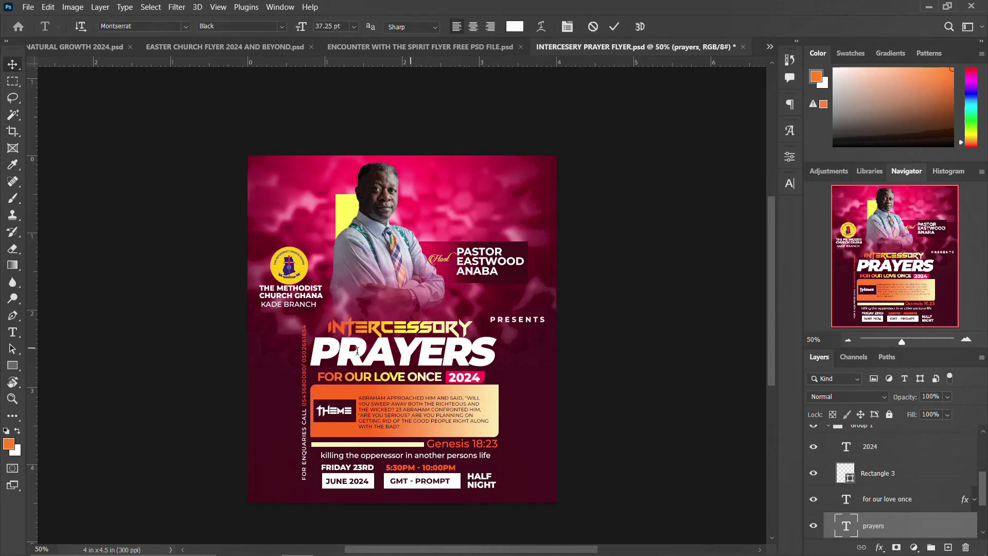
{"action": "left_click_drag", "start_coordinate": [316, 348], "coordinate": [520, 343]}
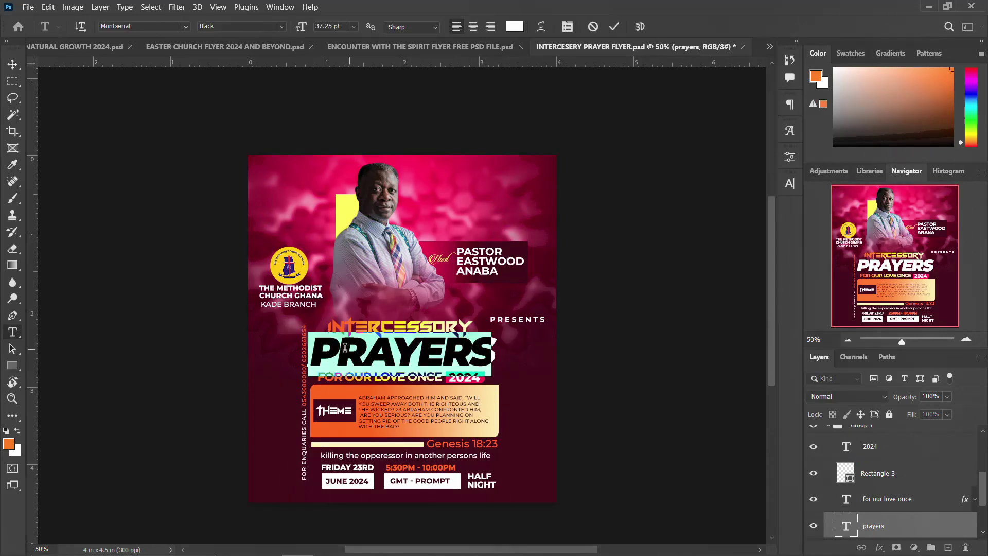
{"action": "left_click_drag", "start_coordinate": [319, 346], "coordinate": [516, 343]}
{"action": "left_click_drag", "start_coordinate": [313, 343], "coordinate": [527, 345]}
{"action": "left_click_drag", "start_coordinate": [316, 343], "coordinate": [510, 333]}
{"action": "left_click", "coordinate": [614, 29]}
{"action": "key", "text": "v"}
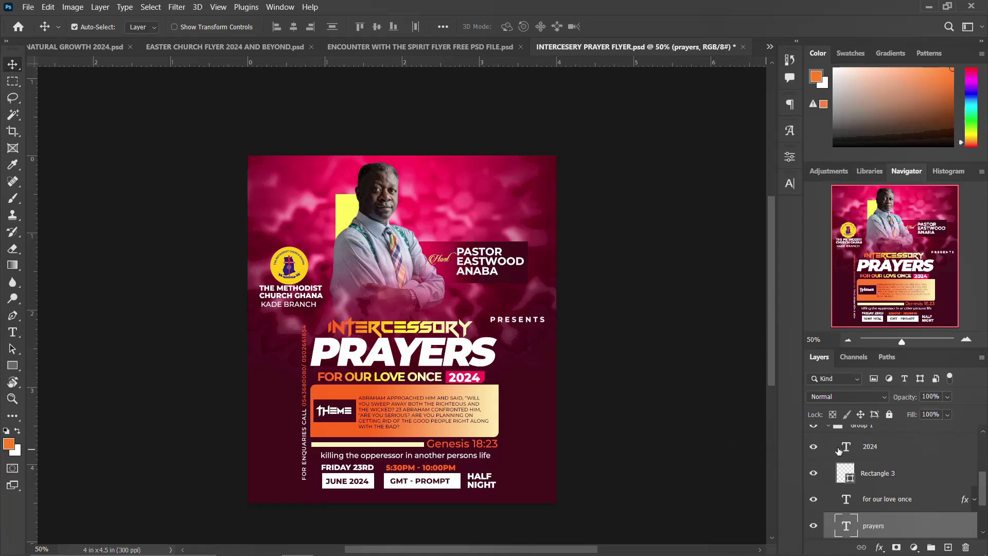
Turn Layer 1 in Group 1 back on, restoring the bright pink, and zoom to 66.7%
{"action": "scroll", "coordinate": [837, 451], "scroll_direction": "up", "scroll_amount": 2}
{"action": "left_click", "coordinate": [828, 481]}
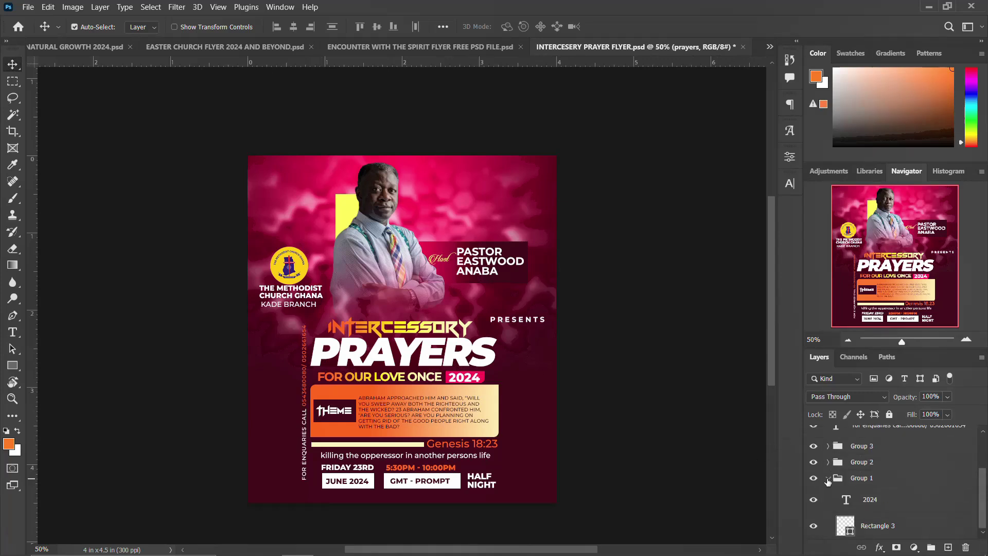
{"action": "scroll", "coordinate": [836, 466], "scroll_direction": "up", "scroll_amount": 2}
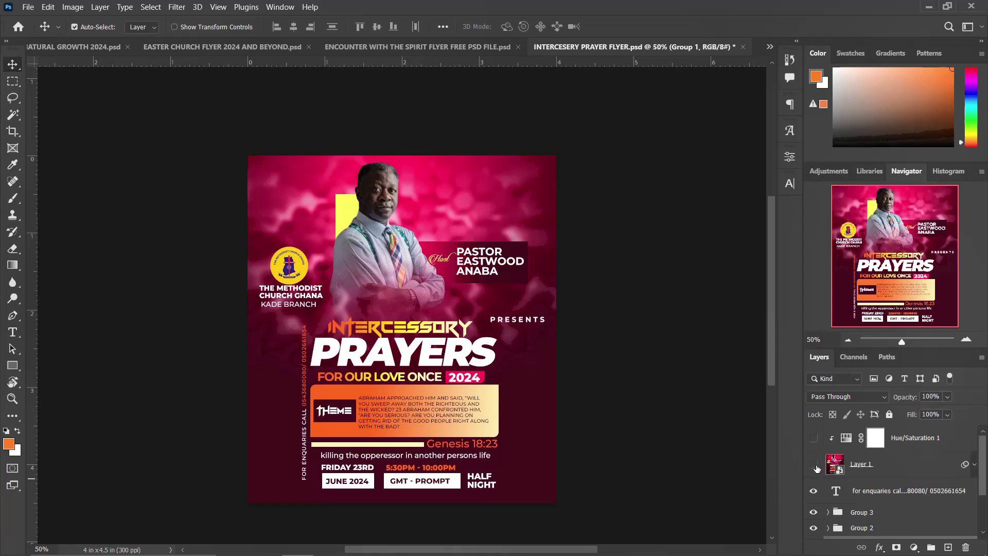
{"action": "left_click", "coordinate": [813, 464]}
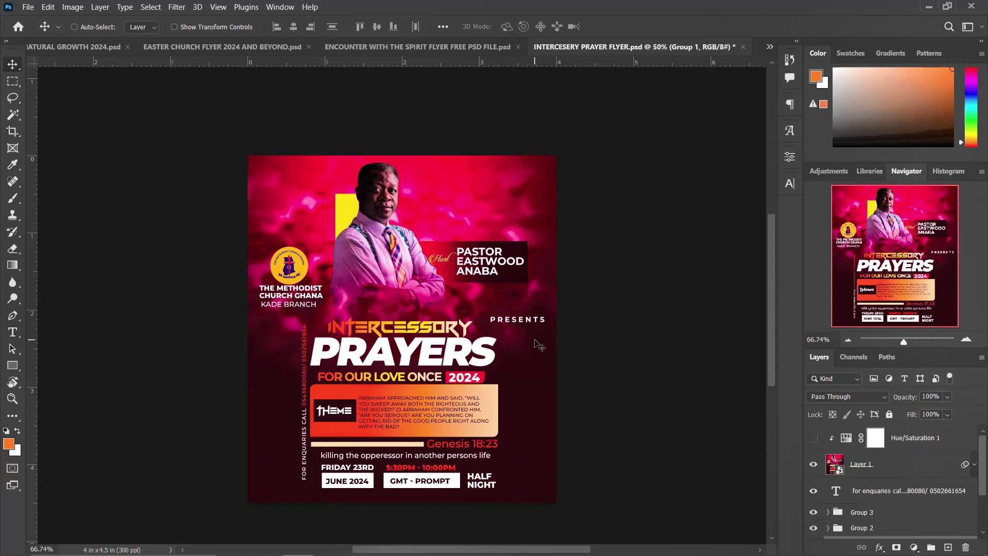
{"action": "key", "text": "ctrl+plus"}
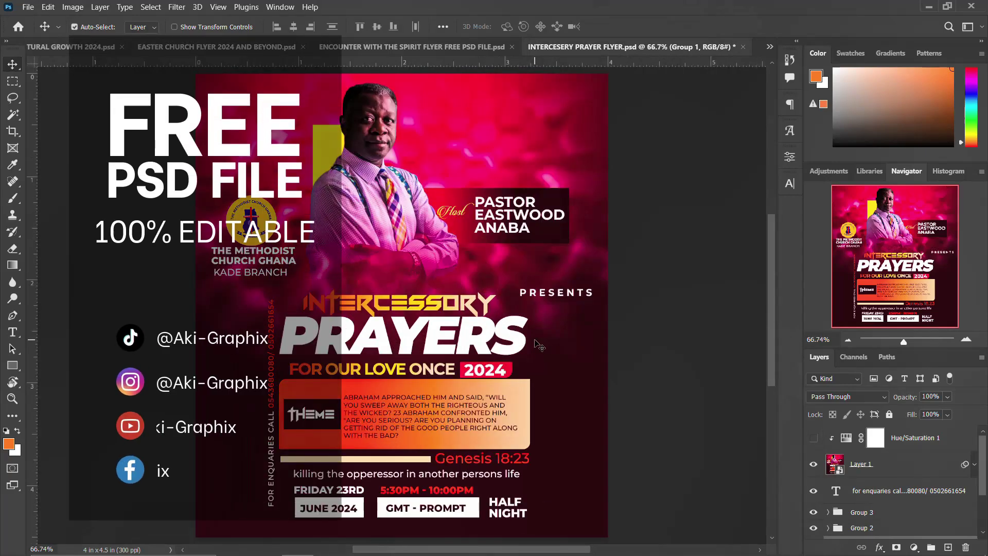